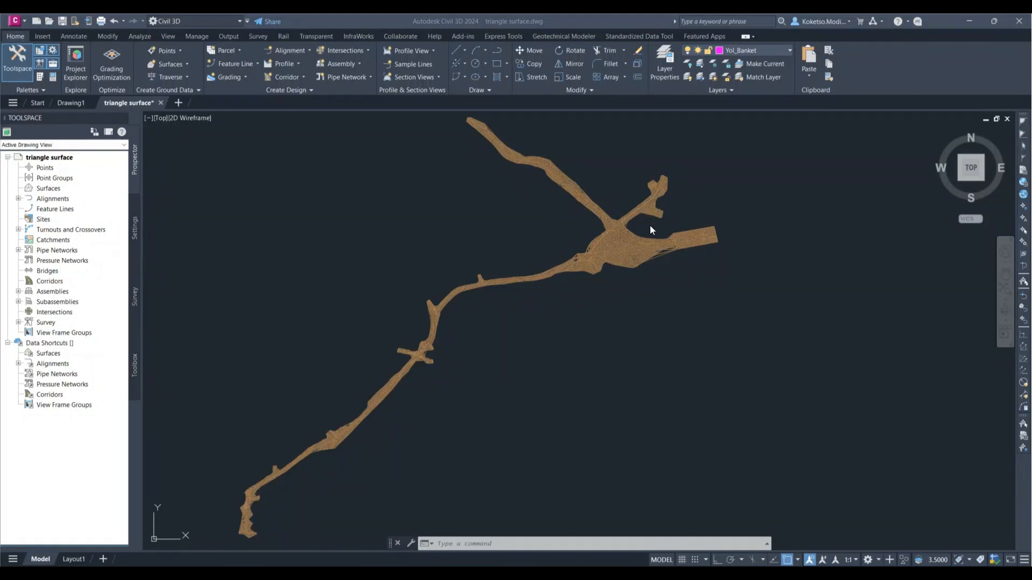
Step: Examine the triangle mesh in the drawing, both as a whole and up close around the wide junction area
{"action": "scroll", "coordinate": [649, 224], "scroll_direction": "up", "scroll_amount": 2}
{"action": "scroll", "coordinate": [645, 227], "scroll_direction": "down", "scroll_amount": 4}
{"action": "scroll", "coordinate": [643, 231], "scroll_direction": "up", "scroll_amount": 3}
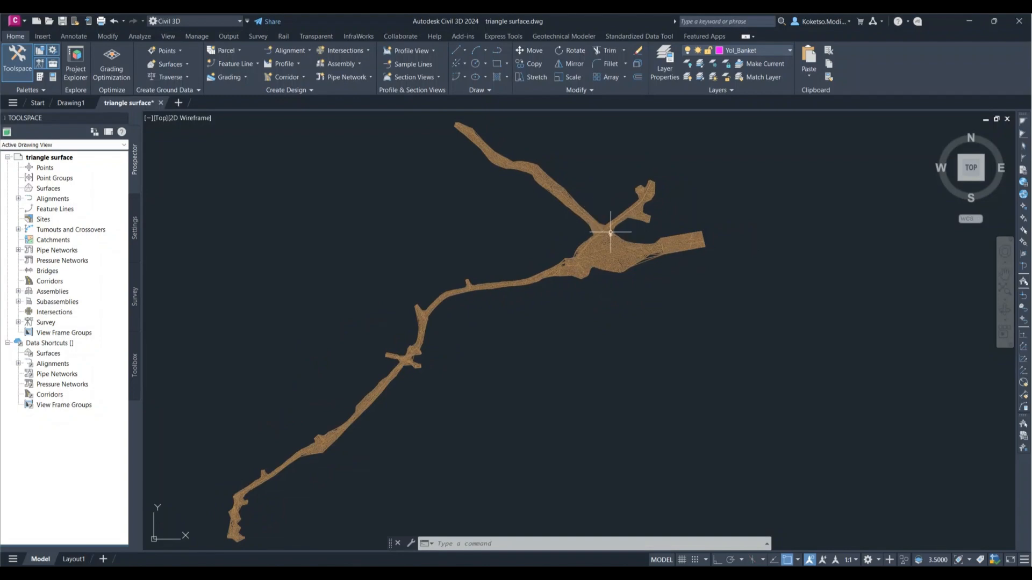
{"action": "scroll", "coordinate": [604, 232], "scroll_direction": "up", "scroll_amount": 4}
{"action": "scroll", "coordinate": [612, 242], "scroll_direction": "down", "scroll_amount": 2}
{"action": "scroll", "coordinate": [688, 259], "scroll_direction": "down", "scroll_amount": 4}
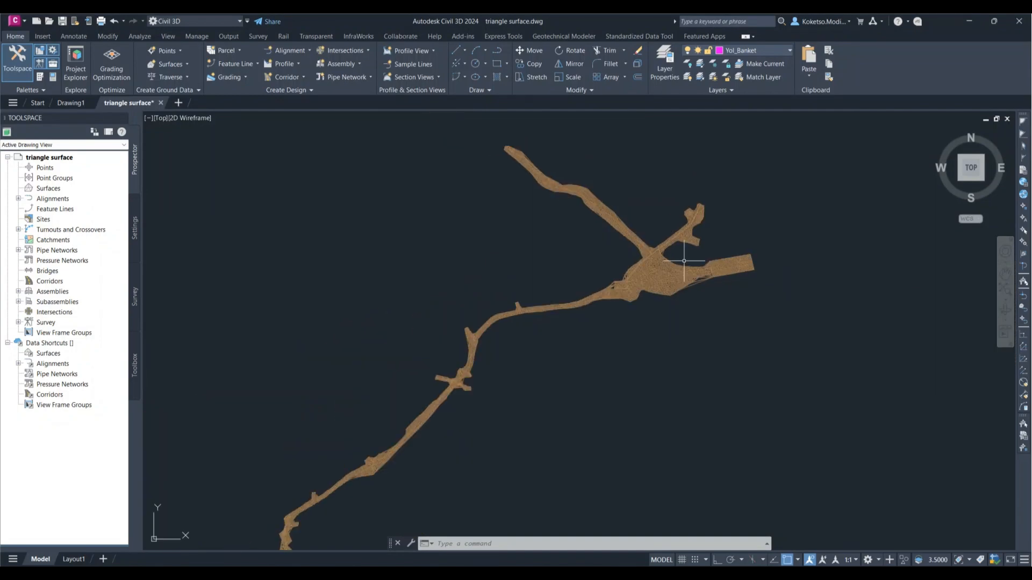
{"action": "scroll", "coordinate": [683, 261], "scroll_direction": "up", "scroll_amount": 2}
{"action": "scroll", "coordinate": [680, 261], "scroll_direction": "up", "scroll_amount": 4}
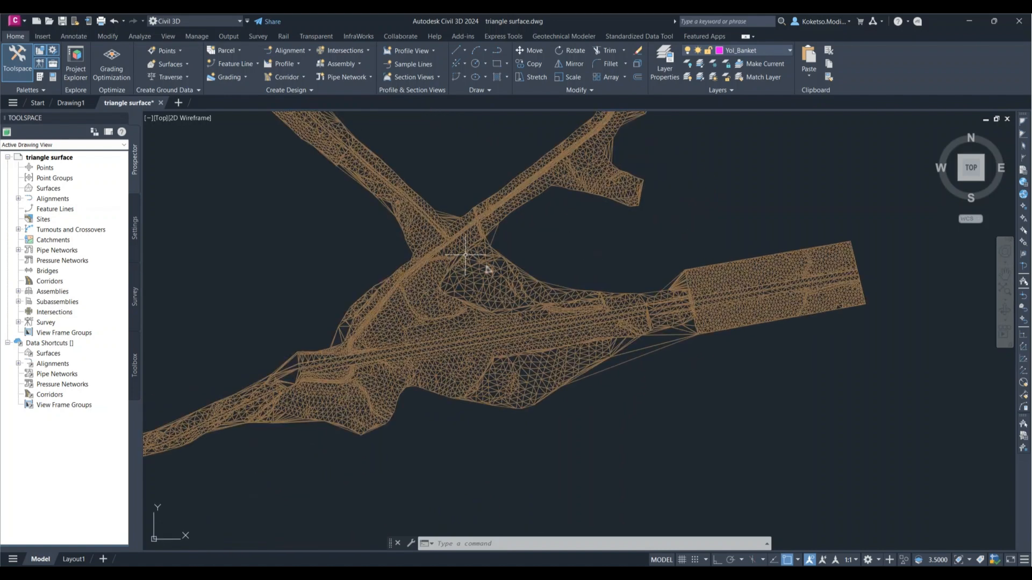
{"action": "scroll", "coordinate": [486, 266], "scroll_direction": "up", "scroll_amount": 4}
{"action": "scroll", "coordinate": [558, 245], "scroll_direction": "down", "scroll_amount": 2}
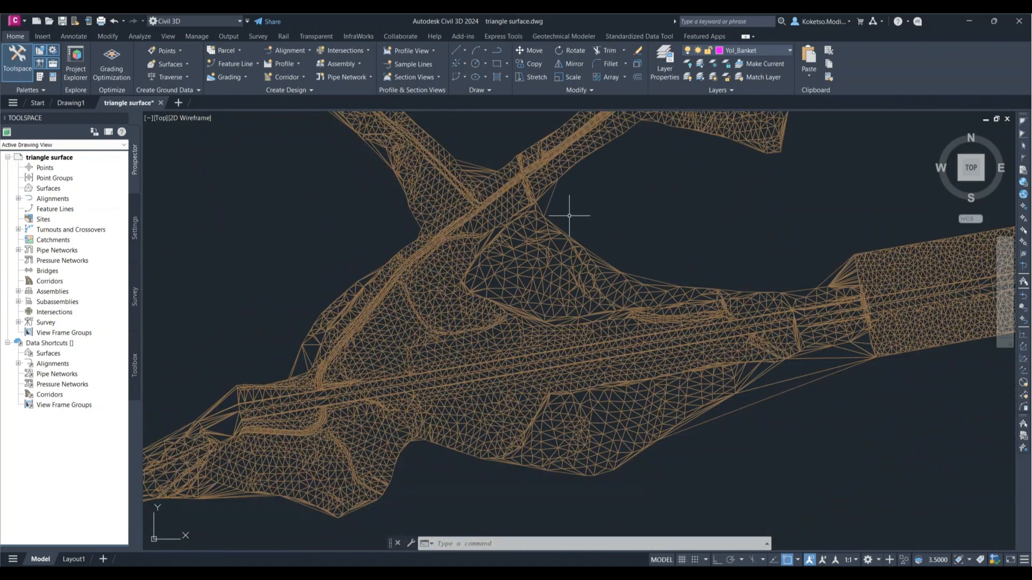
{"action": "scroll", "coordinate": [612, 233], "scroll_direction": "down", "scroll_amount": 3}
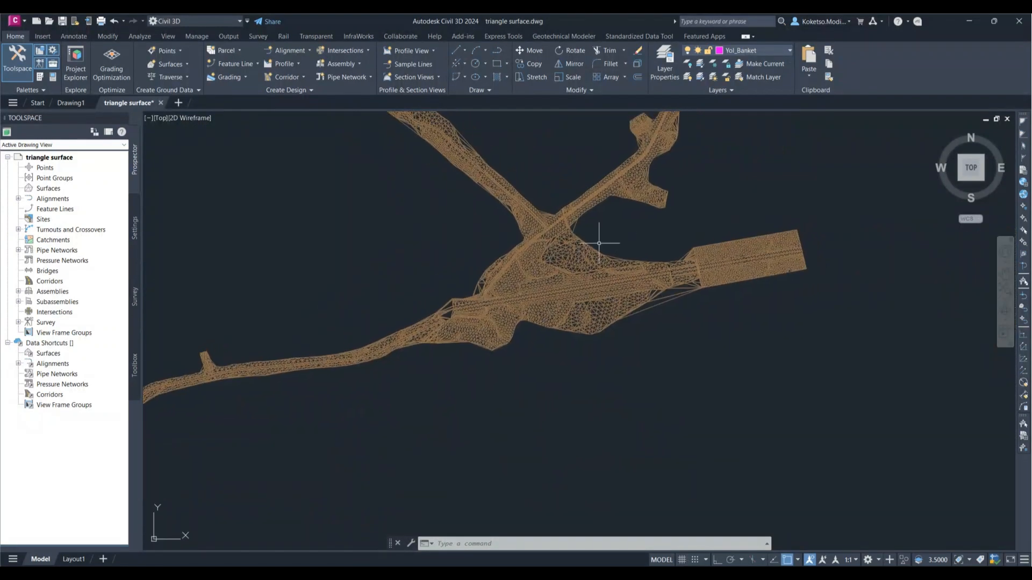
{"action": "scroll", "coordinate": [572, 231], "scroll_direction": "up", "scroll_amount": 4}
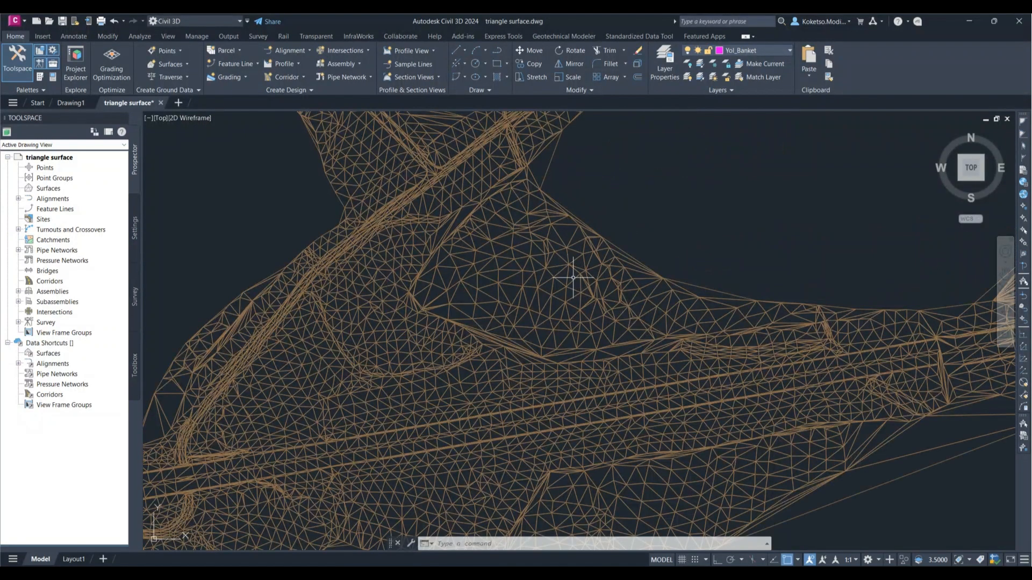
{"action": "scroll", "coordinate": [571, 268], "scroll_direction": "down", "scroll_amount": 5}
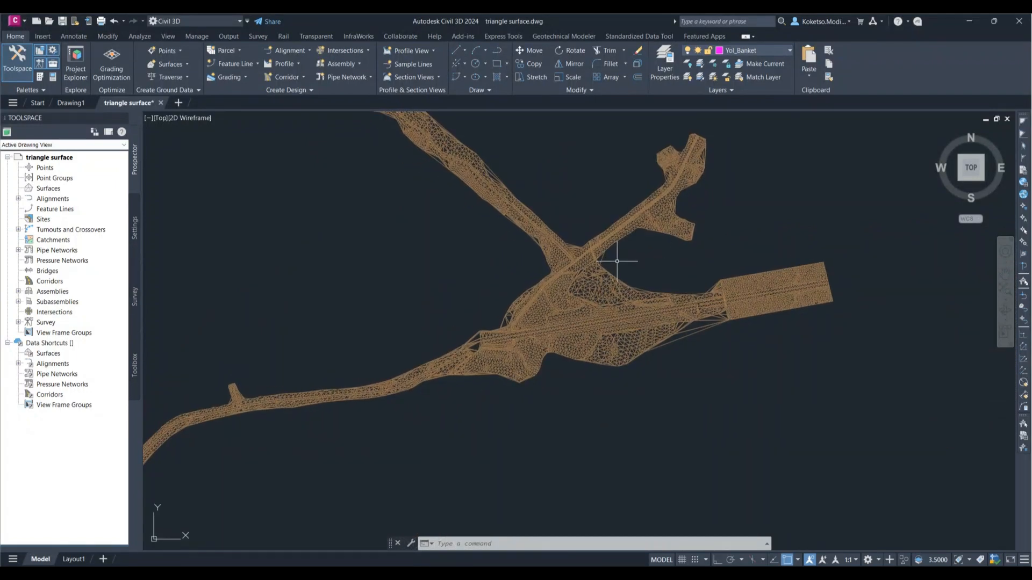
{"action": "scroll", "coordinate": [617, 261], "scroll_direction": "down", "scroll_amount": 4}
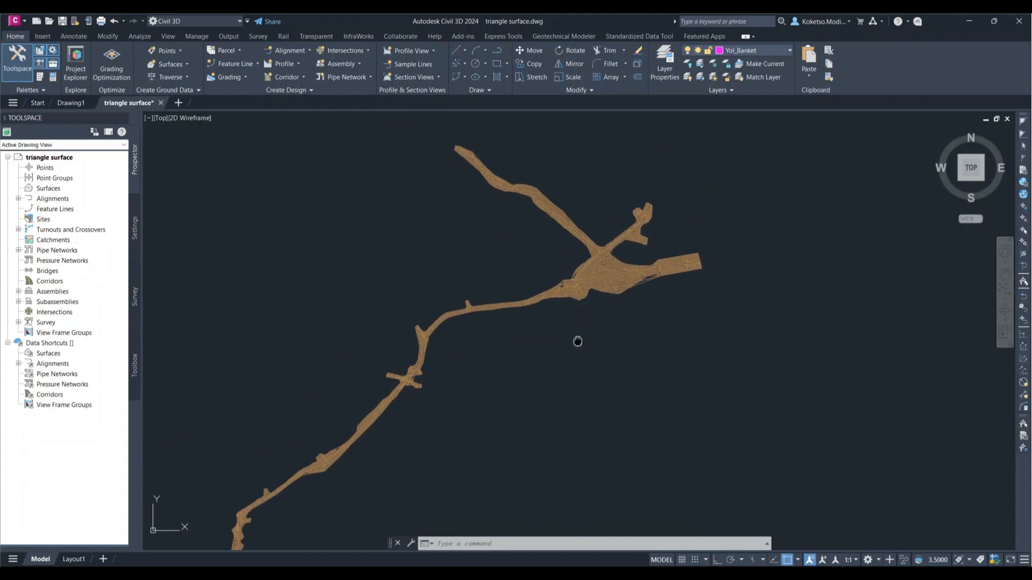
{"action": "left_click", "coordinate": [43, 190]}
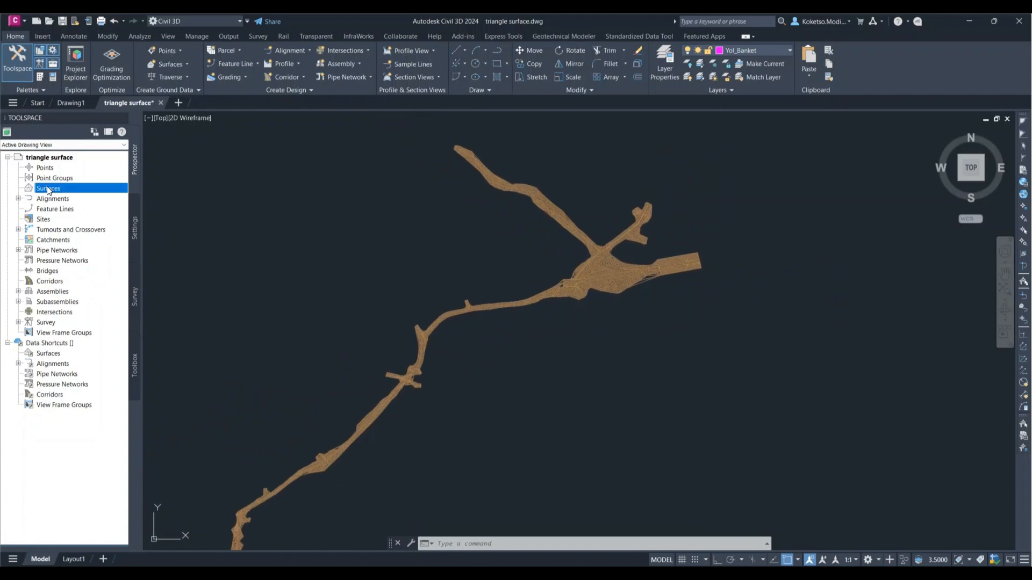
{"action": "right_click", "coordinate": [48, 185]}
{"action": "left_click", "coordinate": [67, 190]}
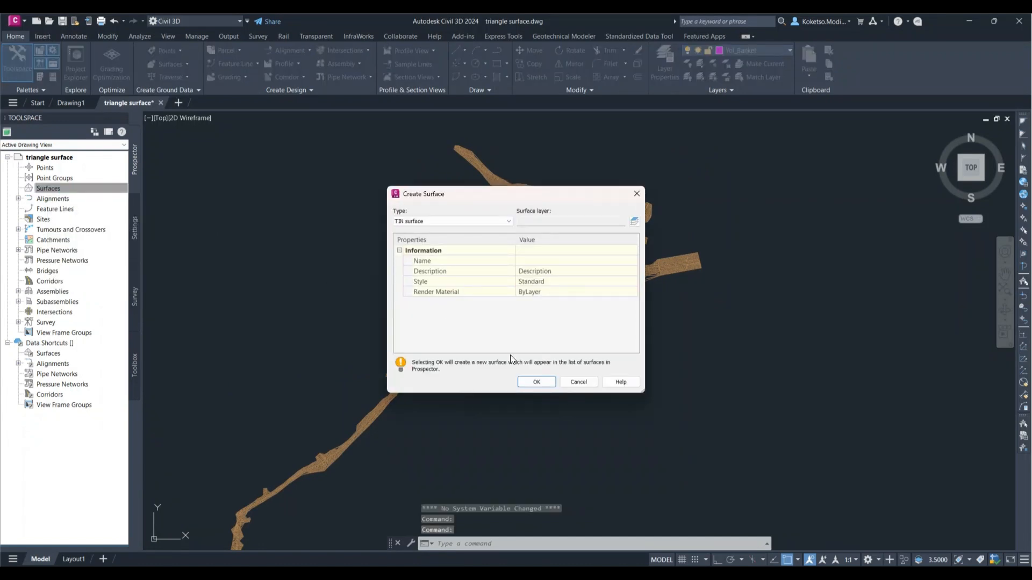
{"action": "left_click", "coordinate": [530, 381]}
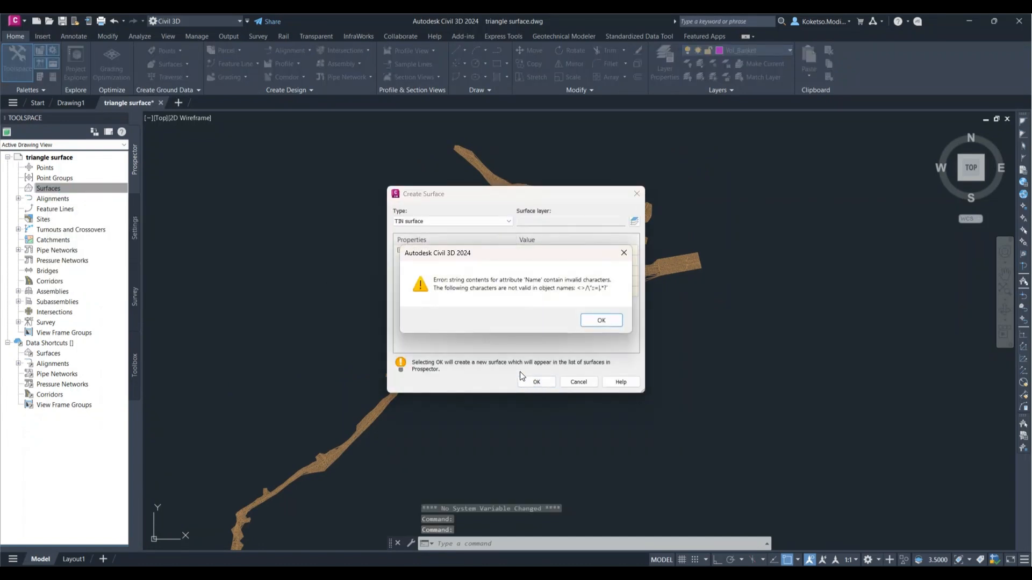
{"action": "left_click", "coordinate": [626, 252]}
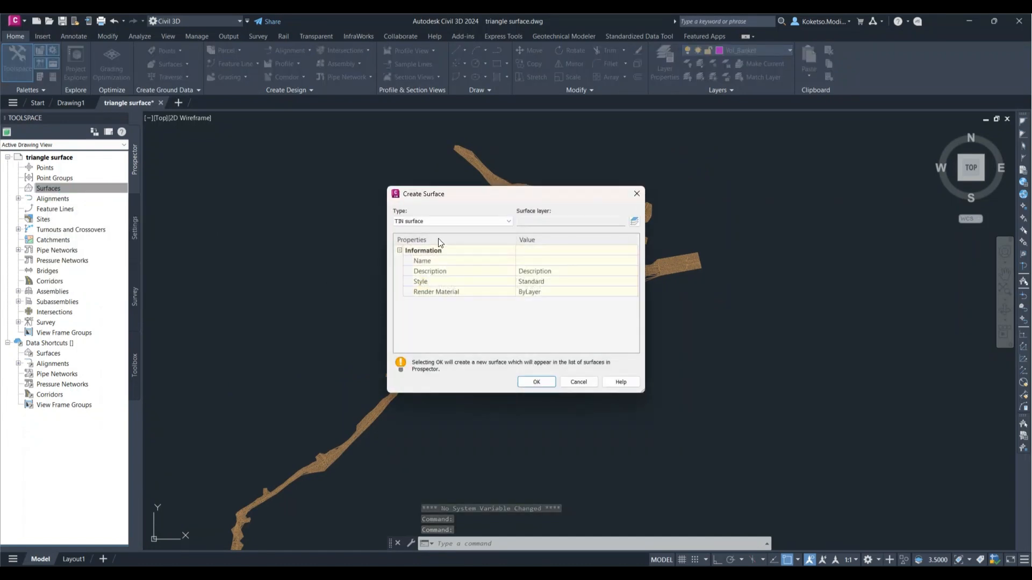
{"action": "left_click", "coordinate": [637, 194]}
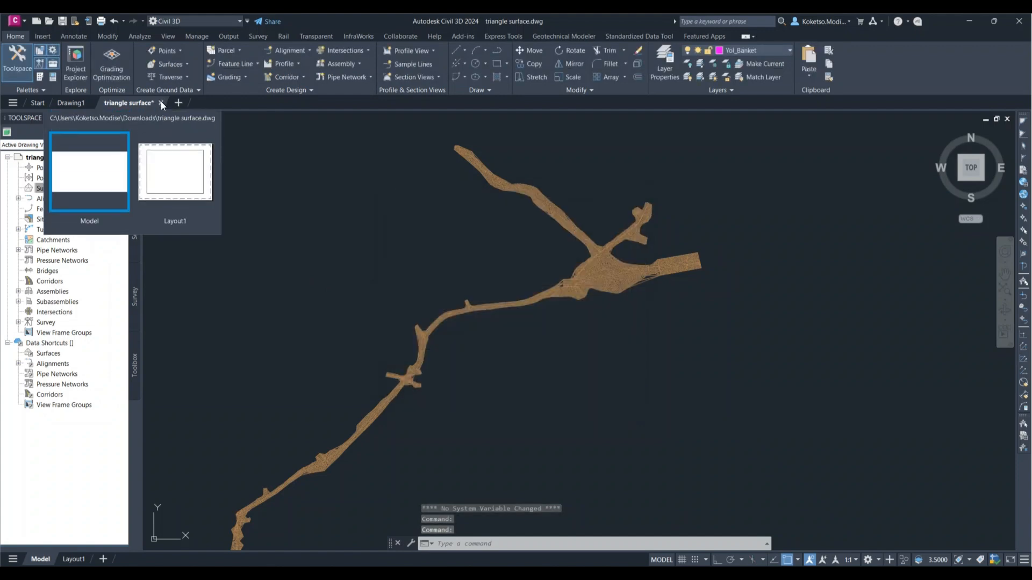
Step: Close the triangle surface drawing and reopen it from the start page
{"action": "left_click", "coordinate": [161, 102]}
{"action": "left_click", "coordinate": [541, 334]}
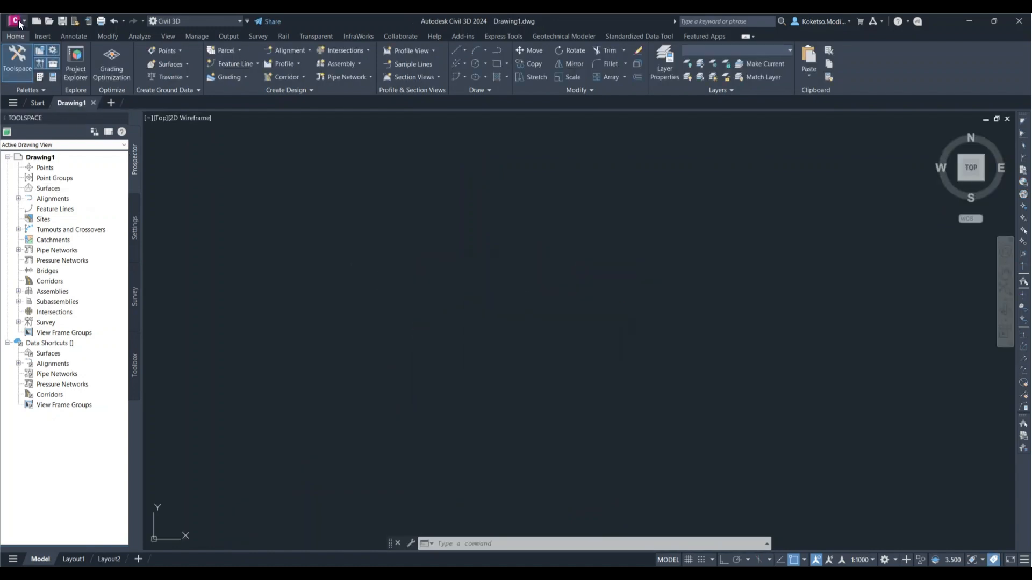
{"action": "left_click", "coordinate": [35, 102]}
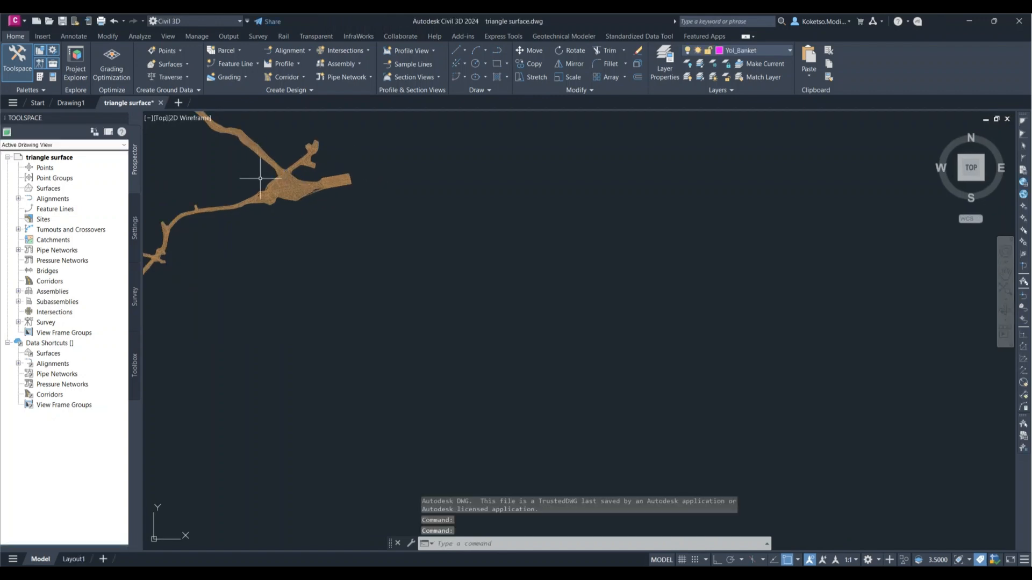
Step: Create a new TIN surface with the default name template and the Standard style
{"action": "middle_click_drag", "start_coordinate": [260, 178], "coordinate": [554, 295]}
{"action": "scroll", "coordinate": [553, 295], "scroll_direction": "up", "scroll_amount": 4}
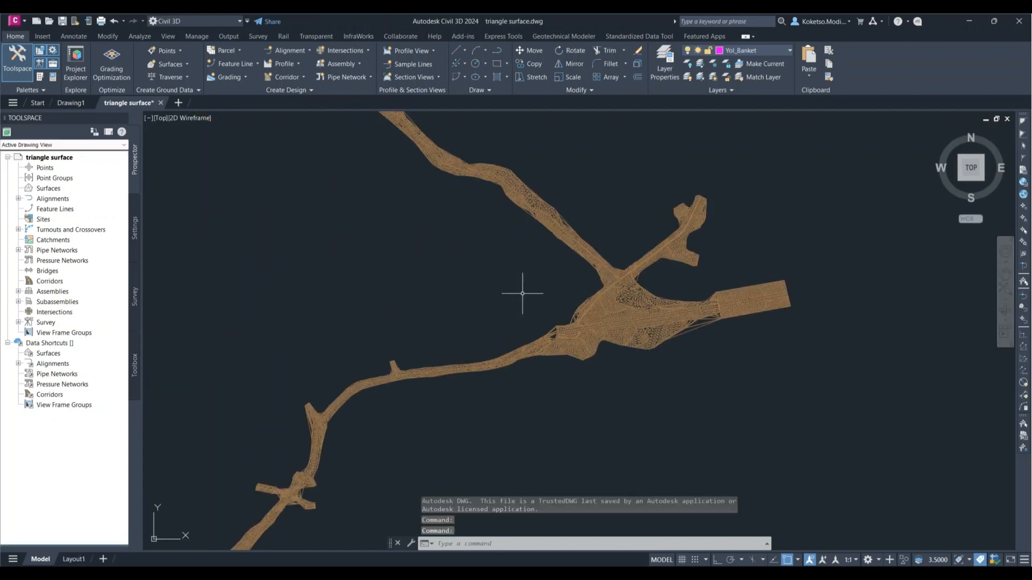
{"action": "right_click", "coordinate": [47, 189]}
{"action": "left_click", "coordinate": [78, 193]}
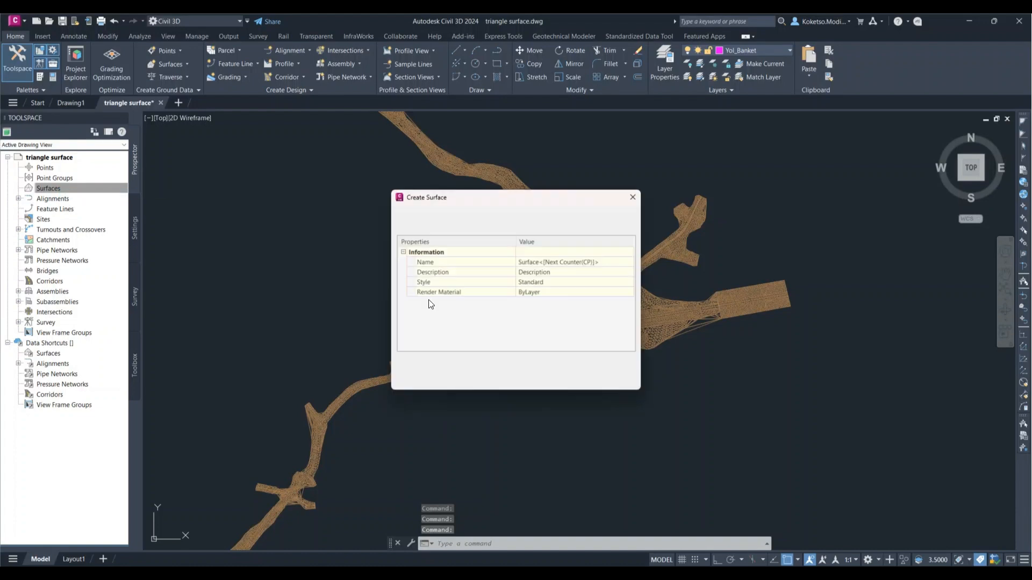
{"action": "left_click", "coordinate": [540, 382]}
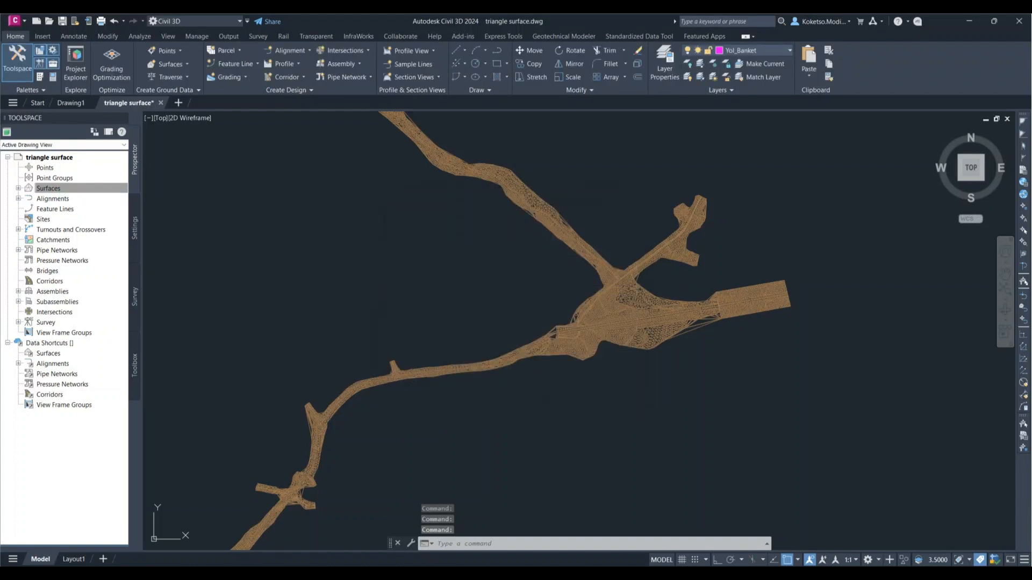
Step: Expand the new surface down to its definition items and widen the Toolspace so their names are fully readable
{"action": "scroll", "coordinate": [467, 295], "scroll_direction": "down", "scroll_amount": 2}
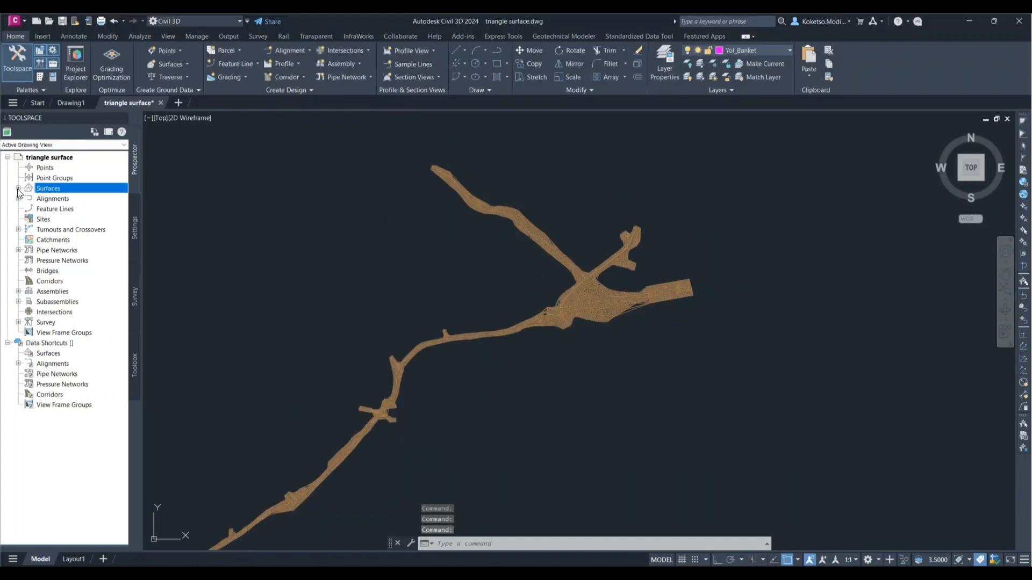
{"action": "left_click", "coordinate": [18, 188]}
{"action": "left_click", "coordinate": [29, 198]}
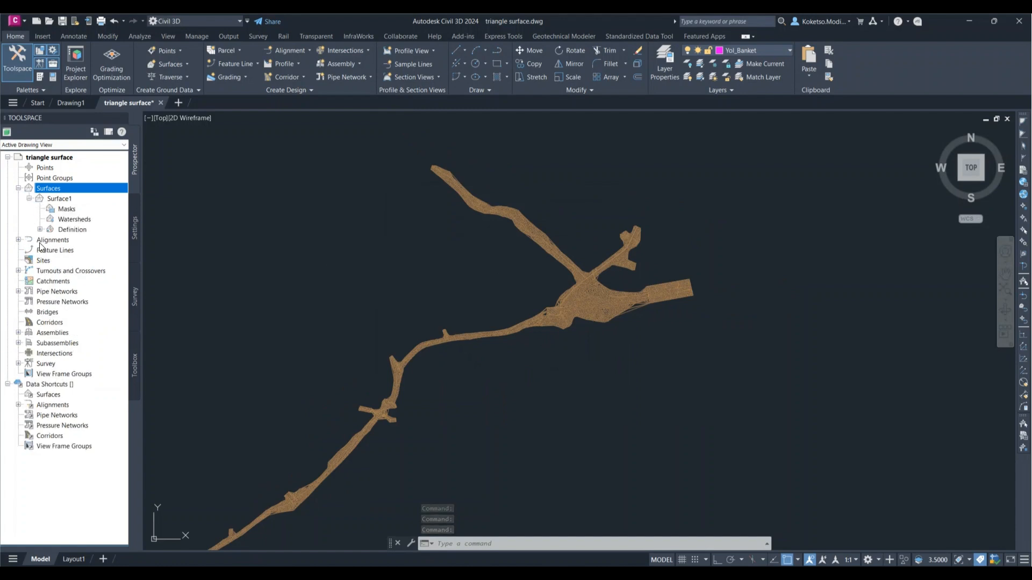
{"action": "left_click", "coordinate": [39, 229]}
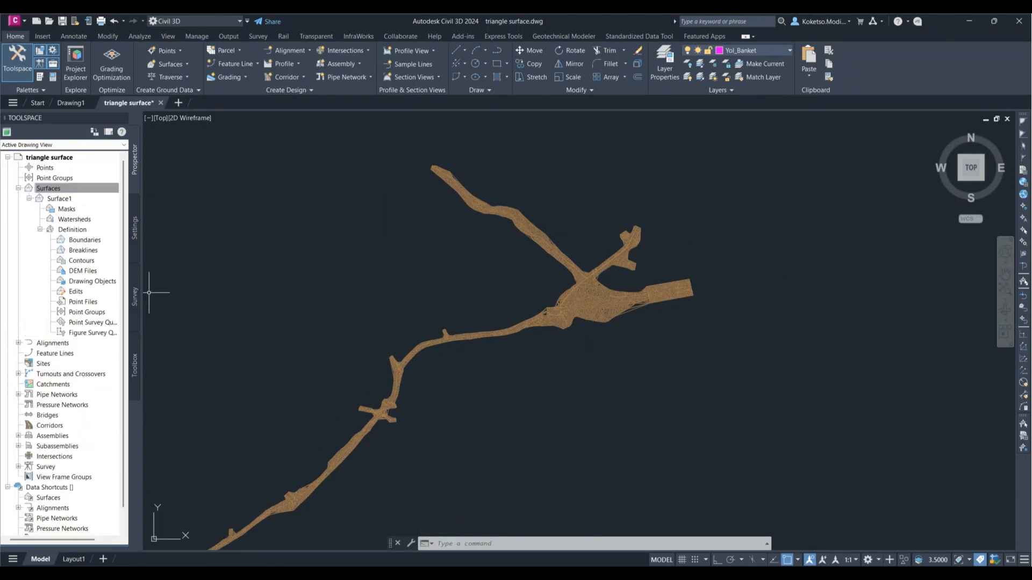
{"action": "left_click_drag", "start_coordinate": [182, 289], "coordinate": [178, 291]}
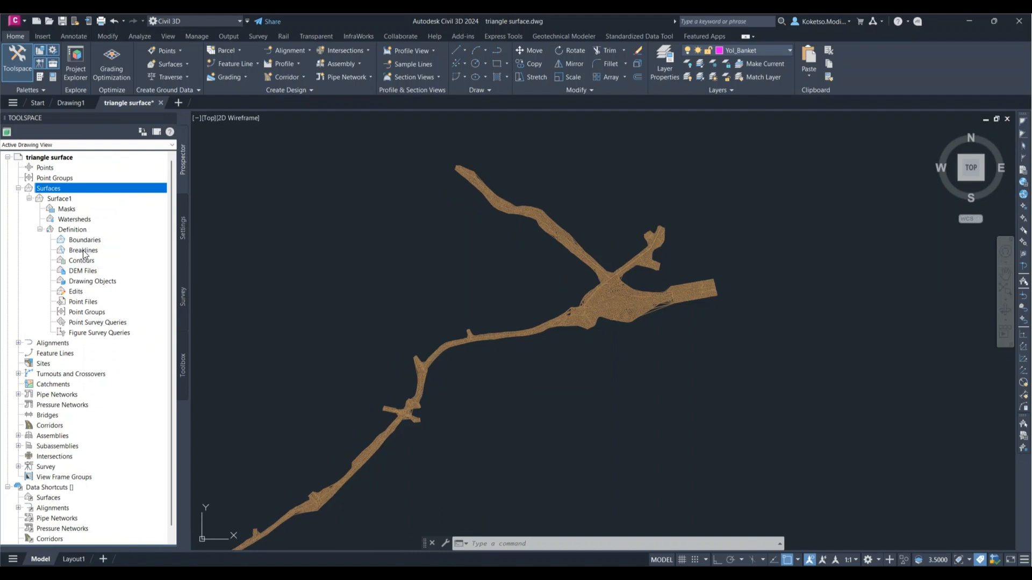
Step: Start adding drawing objects to Surface1's definition, with 3D Faces as the object type
{"action": "left_click", "coordinate": [81, 282]}
{"action": "right_click", "coordinate": [87, 280]}
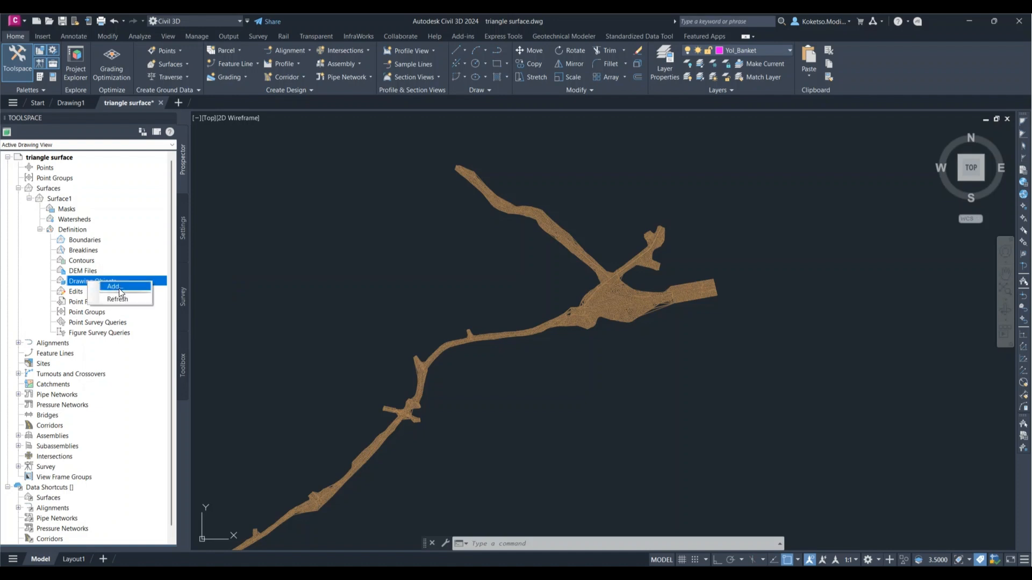
{"action": "left_click", "coordinate": [116, 286]}
{"action": "left_click_drag", "start_coordinate": [207, 137], "coordinate": [273, 158]}
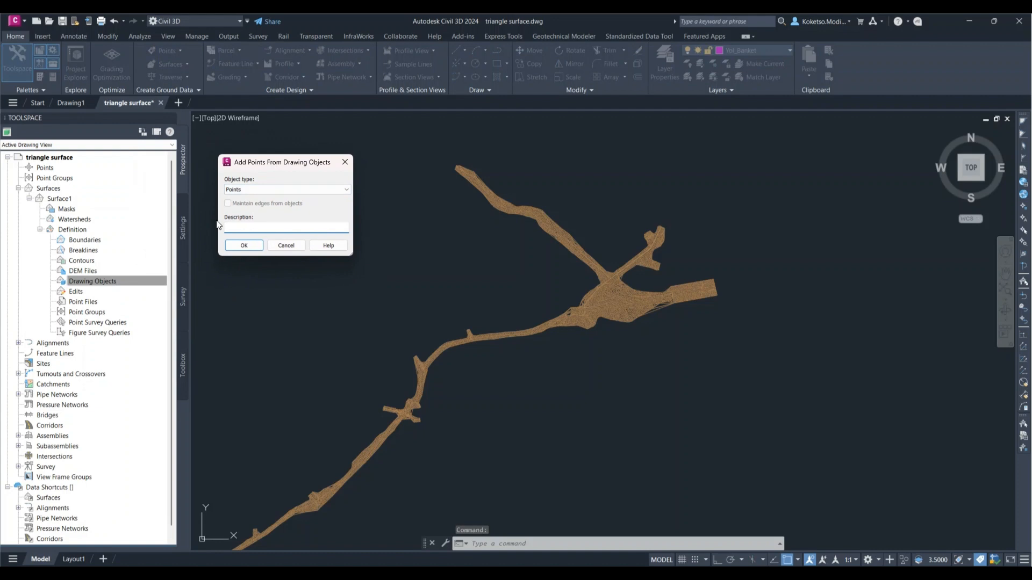
{"action": "left_click", "coordinate": [237, 193]}
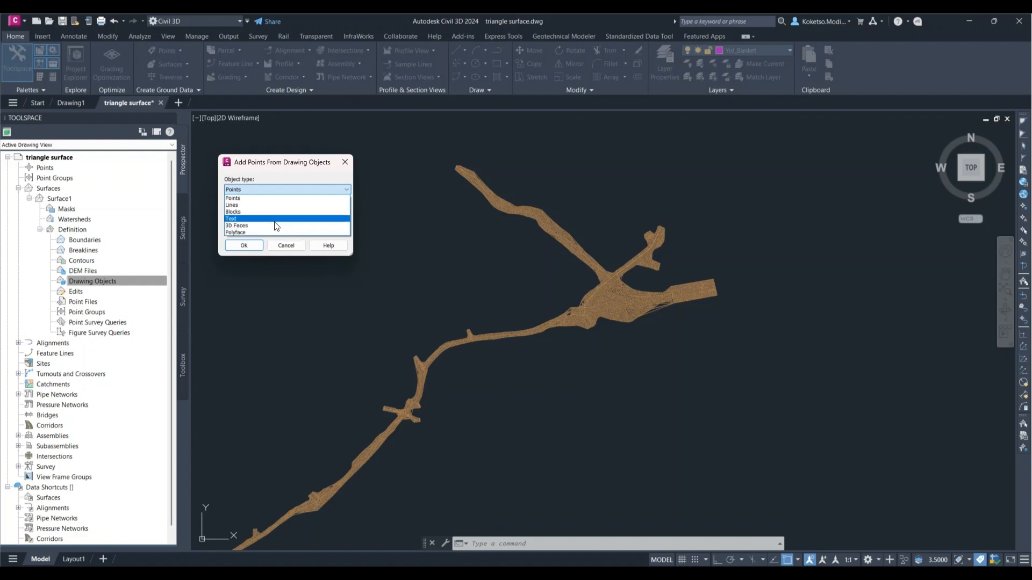
{"action": "left_click", "coordinate": [246, 225]}
{"action": "left_click", "coordinate": [244, 245]}
Step: Select the entire triangle mesh with a crossing window as surface data, and dismiss the event report
{"action": "scroll", "coordinate": [478, 250], "scroll_direction": "down", "scroll_amount": 4}
{"action": "scroll", "coordinate": [588, 261], "scroll_direction": "up", "scroll_amount": 2}
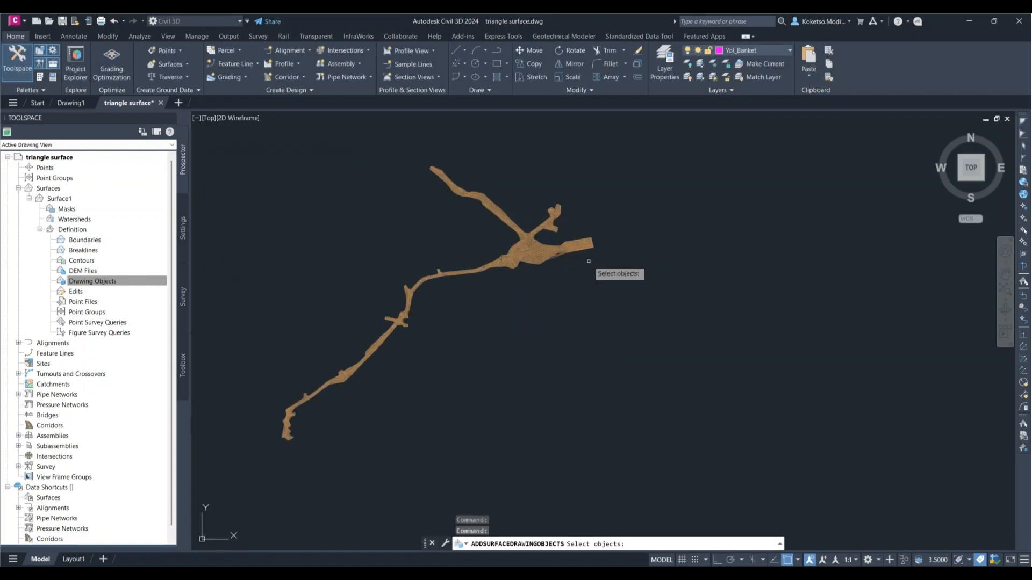
{"action": "left_click", "coordinate": [632, 131]}
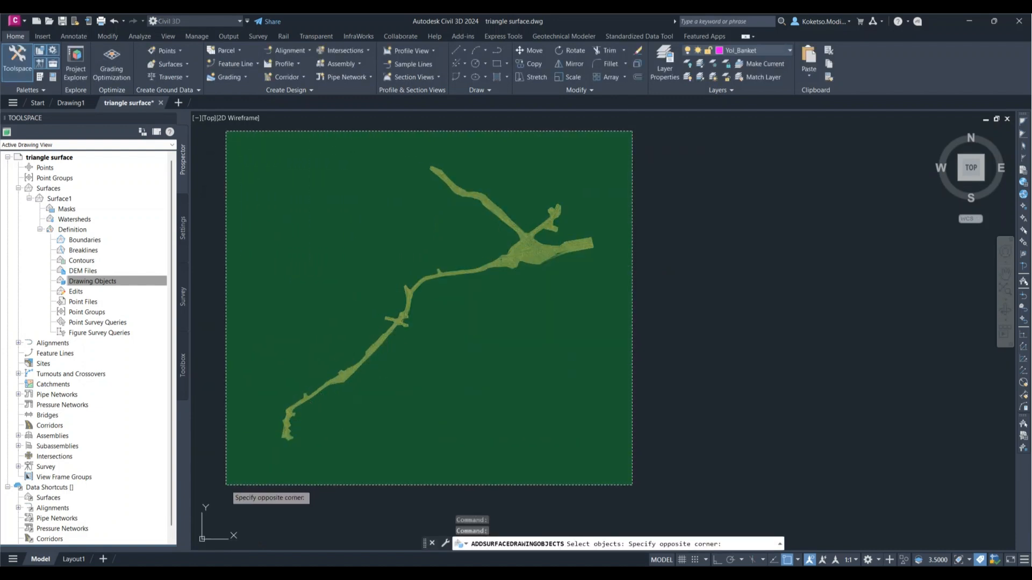
{"action": "left_click", "coordinate": [226, 485]}
{"action": "key", "text": "Return"}
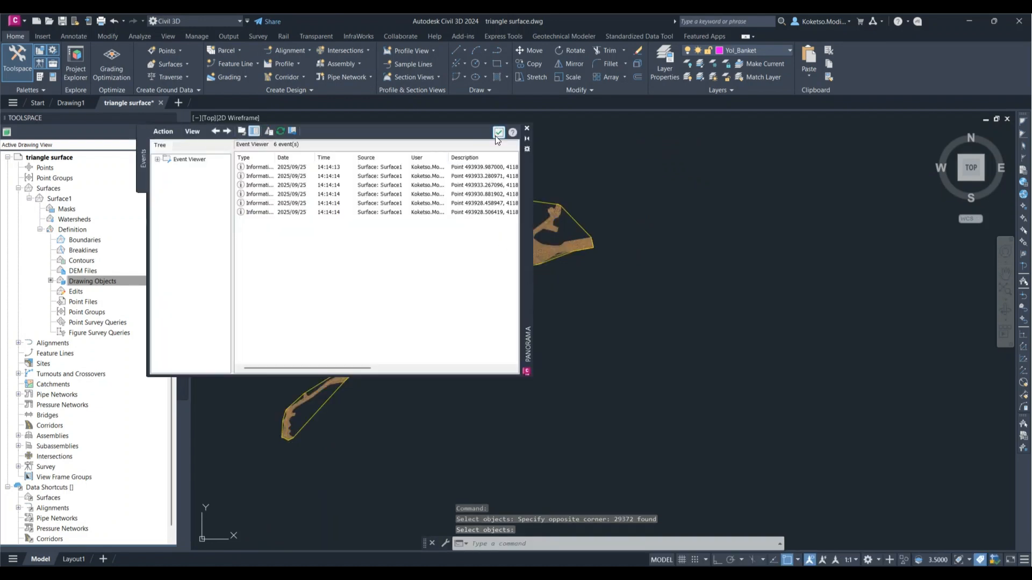
{"action": "left_click", "coordinate": [499, 131]}
Step: Check the built surface by selecting its outer border, and clear the selection
{"action": "scroll", "coordinate": [429, 225], "scroll_direction": "up", "scroll_amount": 3}
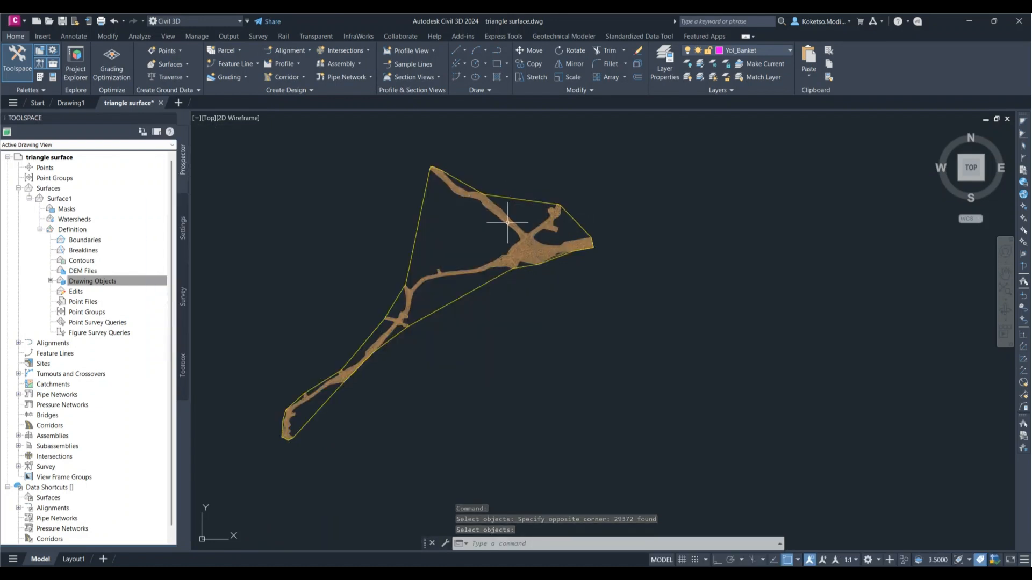
{"action": "left_click", "coordinate": [407, 201]}
{"action": "scroll", "coordinate": [417, 234], "scroll_direction": "down", "scroll_amount": 3}
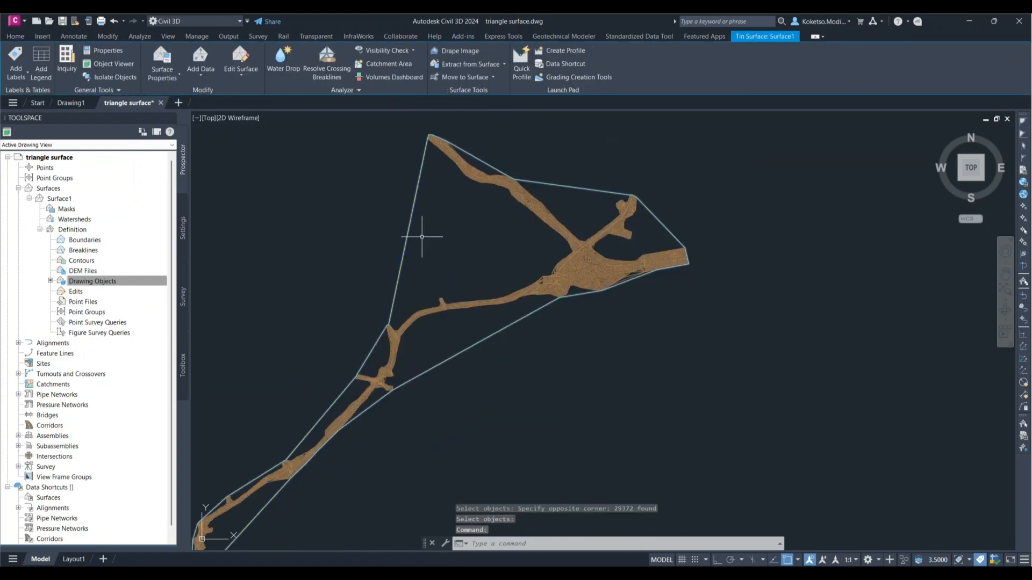
{"action": "key", "text": "Escape"}
Step: Create a new drawing from the start page and zoom it to its extents
{"action": "left_click", "coordinate": [37, 103]}
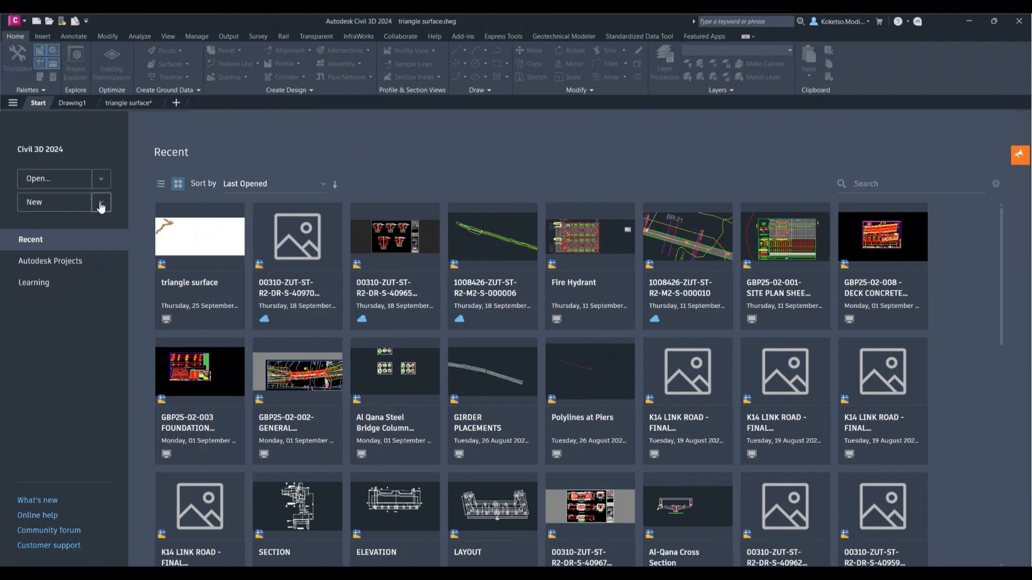
{"action": "left_click", "coordinate": [101, 202]}
{"action": "left_click", "coordinate": [98, 241]}
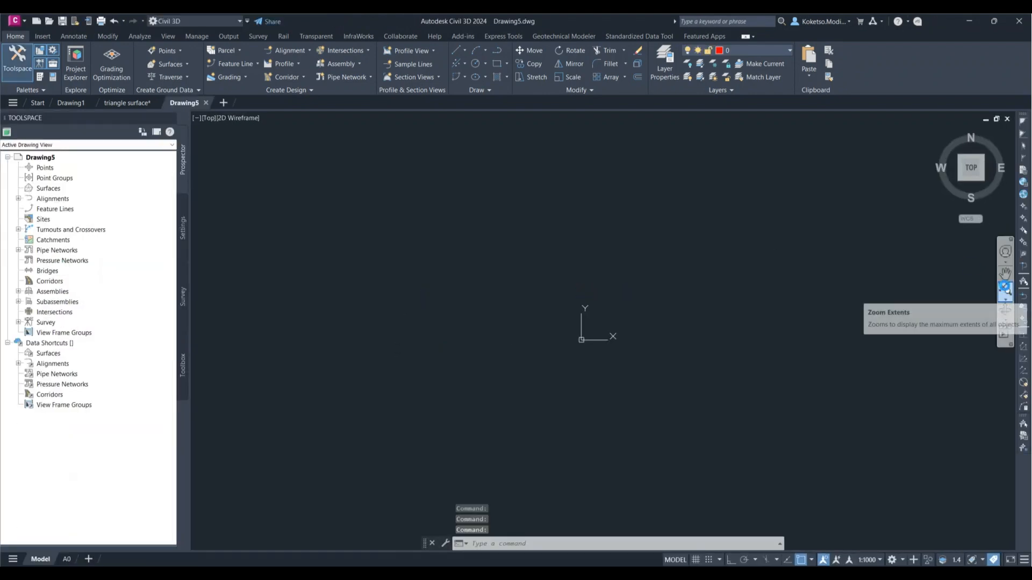
{"action": "left_click", "coordinate": [1004, 290]}
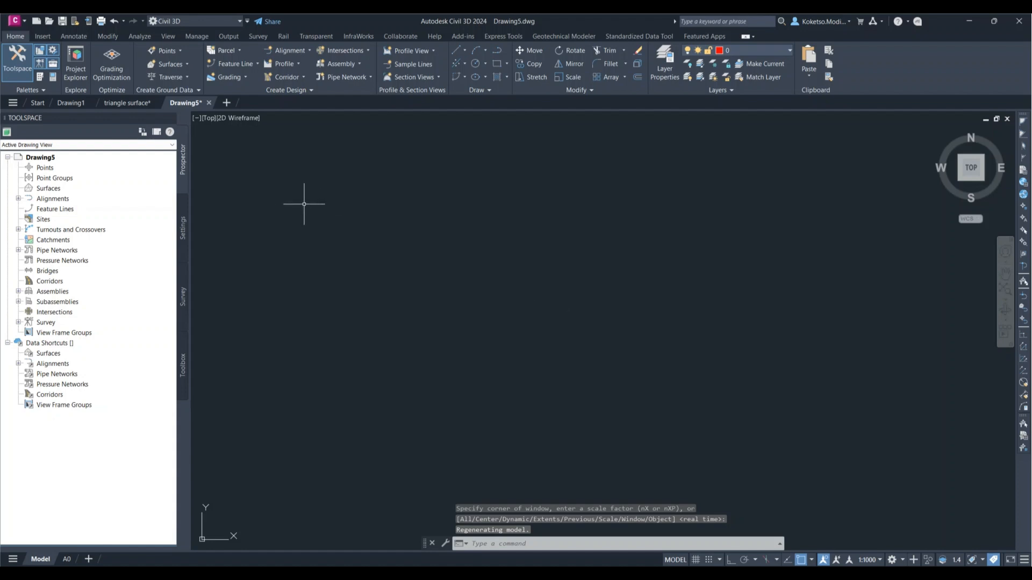
Step: Copy the TIN surface from the triangle surface drawing to the clipboard
{"action": "left_click", "coordinate": [117, 104]}
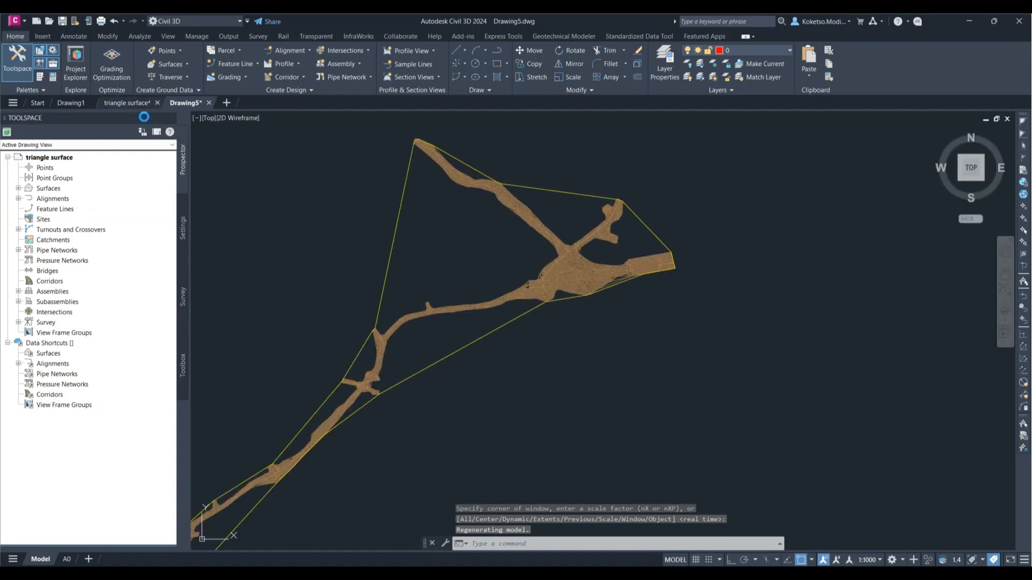
{"action": "left_click", "coordinate": [398, 218]}
{"action": "right_click", "coordinate": [351, 204]}
{"action": "mouse_move", "coordinate": [382, 248]}
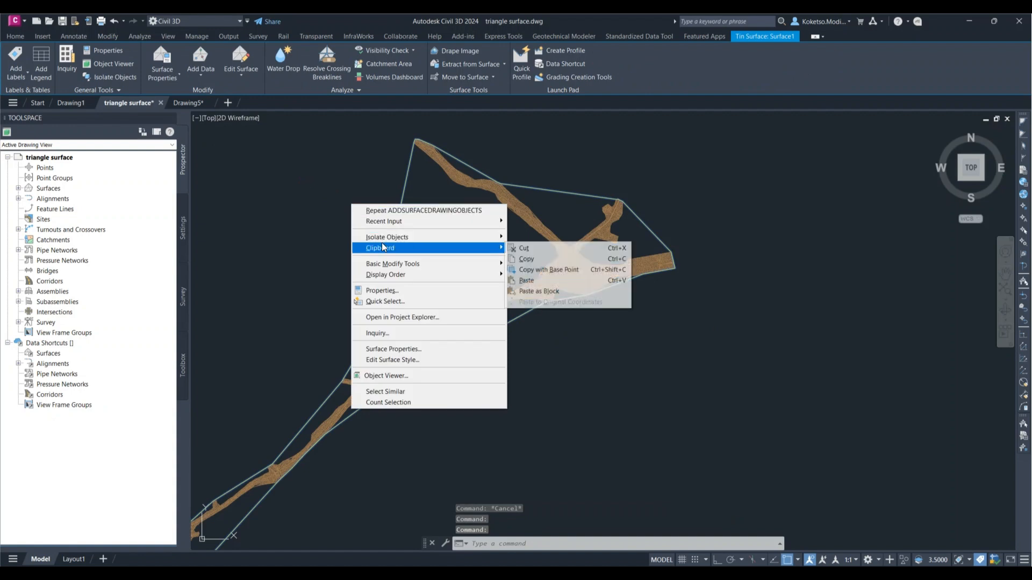
{"action": "left_click", "coordinate": [524, 260]}
Step: Paste the copied surface into Drawing5 at its original coordinates and bring the whole surface into view
{"action": "left_click", "coordinate": [188, 102]}
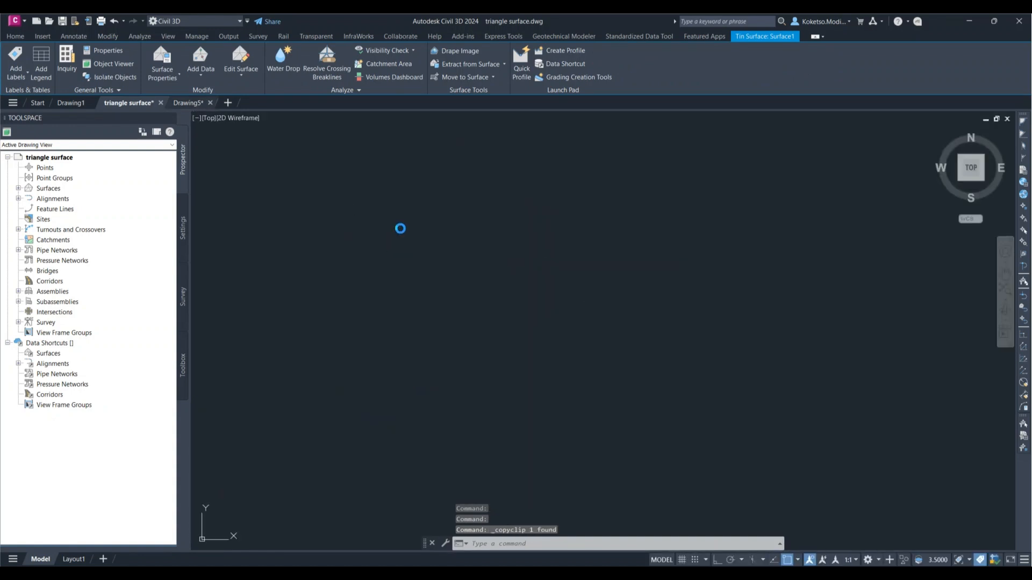
{"action": "right_click", "coordinate": [391, 228]}
{"action": "mouse_move", "coordinate": [430, 262]}
{"action": "left_click", "coordinate": [536, 316]}
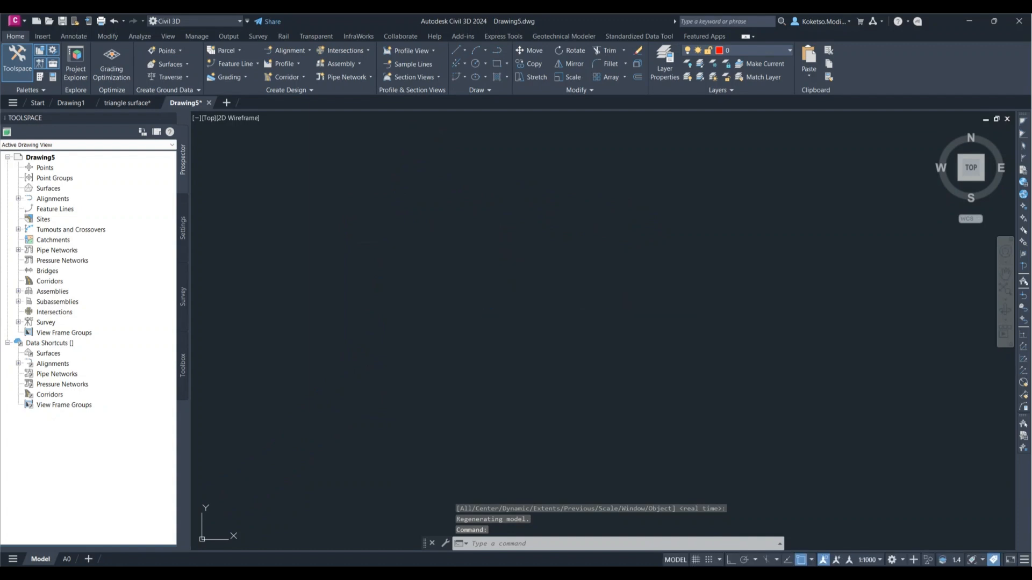
{"action": "left_click", "coordinate": [1005, 291]}
{"action": "scroll", "coordinate": [673, 307], "scroll_direction": "up", "scroll_amount": 2}
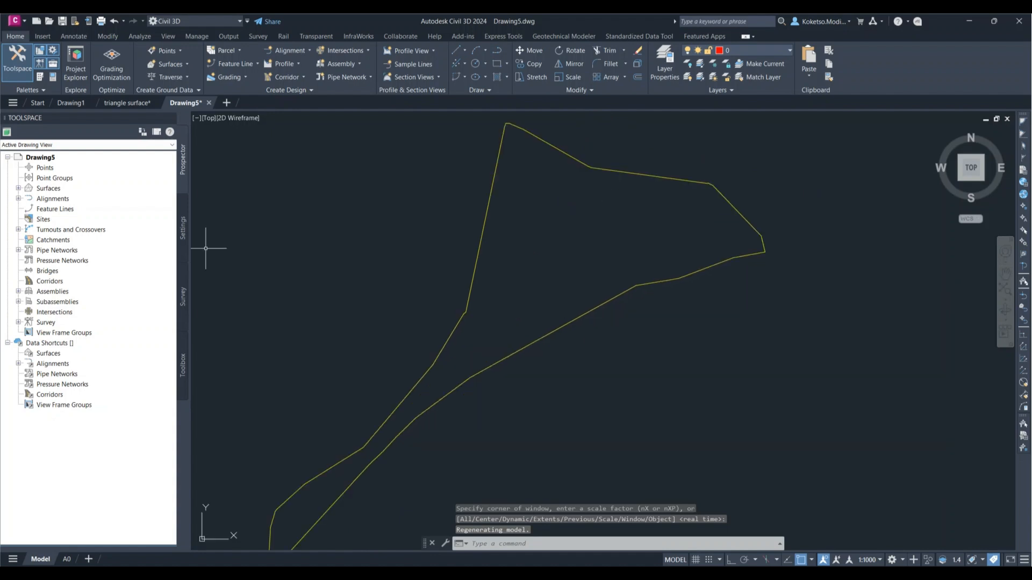
Step: Set the surface style of Surface1 (1) to Contours | Coloured | 2m and 10m | Border
{"action": "left_click", "coordinate": [18, 188]}
{"action": "left_click", "coordinate": [29, 198]}
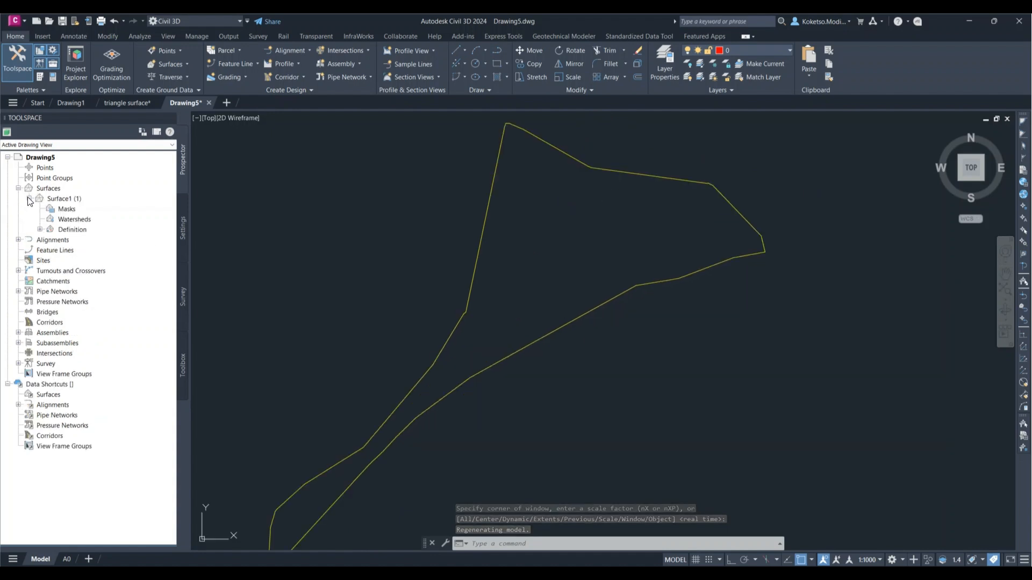
{"action": "left_click", "coordinate": [40, 230]}
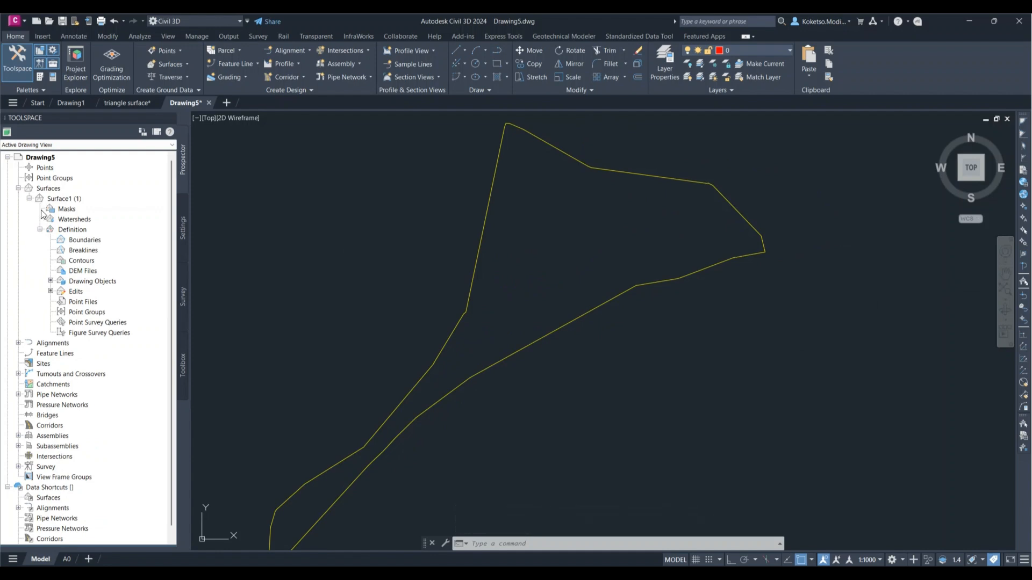
{"action": "left_click", "coordinate": [40, 229]}
{"action": "left_click", "coordinate": [60, 200]}
{"action": "right_click", "coordinate": [59, 201]}
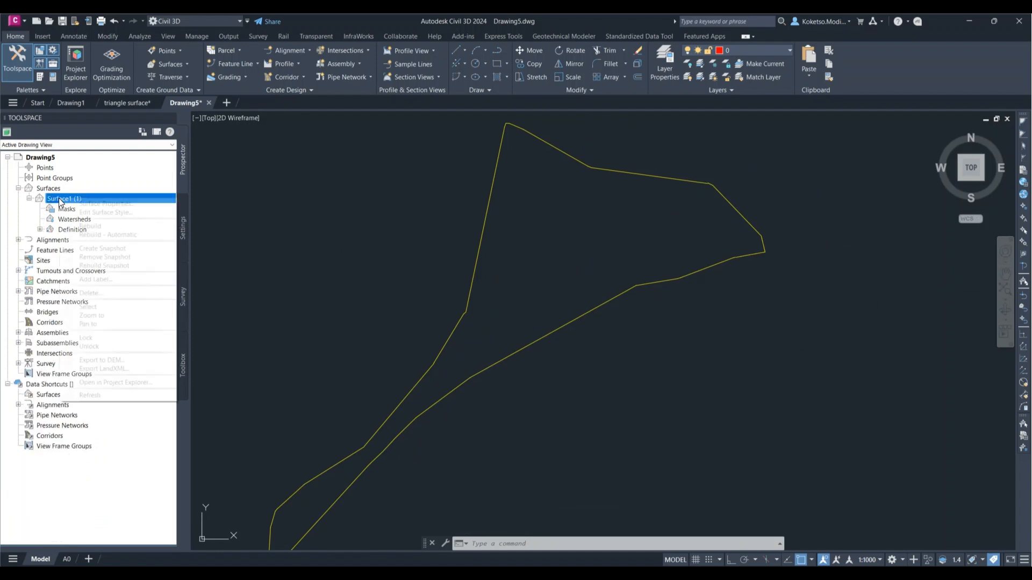
{"action": "left_click", "coordinate": [89, 205]}
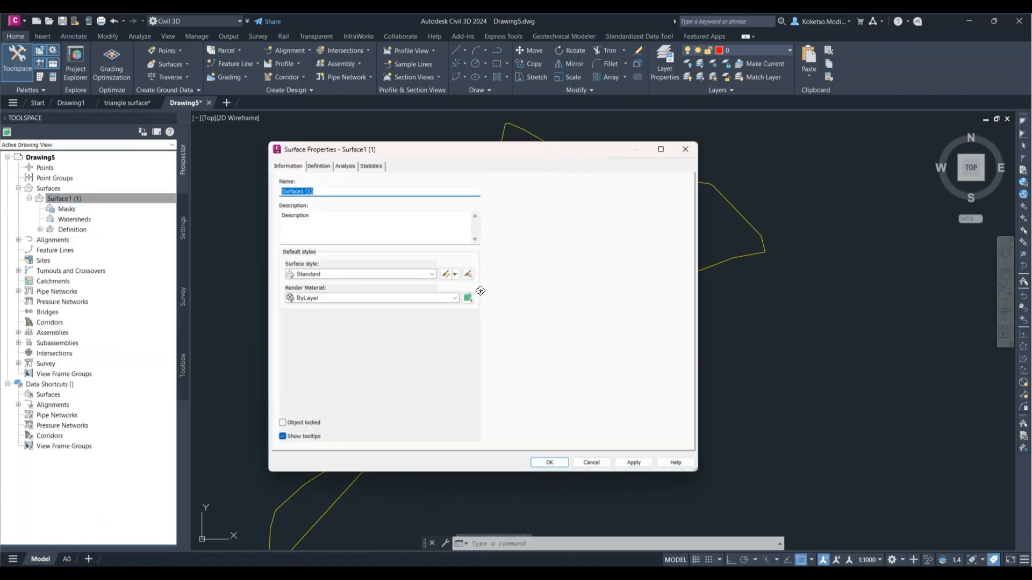
{"action": "left_click", "coordinate": [370, 273]}
{"action": "scroll", "coordinate": [328, 304], "scroll_direction": "up", "scroll_amount": 15}
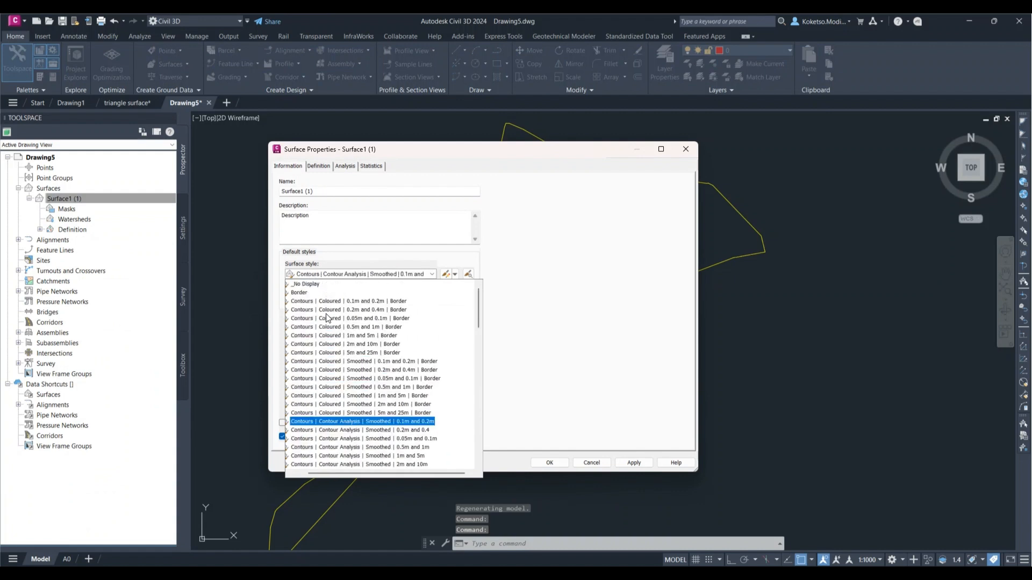
{"action": "left_click", "coordinate": [340, 344]}
{"action": "left_click", "coordinate": [631, 462]}
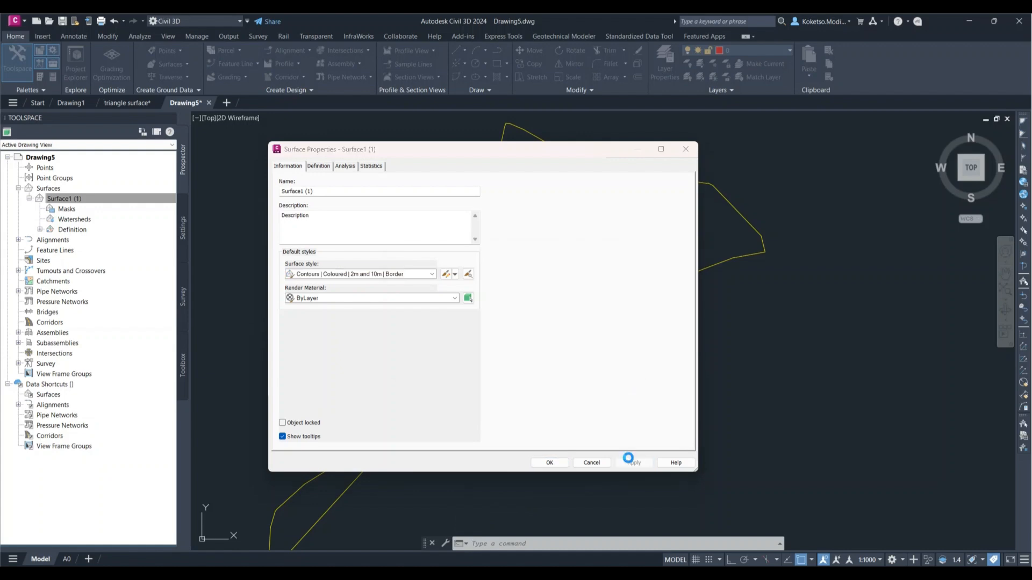
{"action": "left_click", "coordinate": [551, 462]}
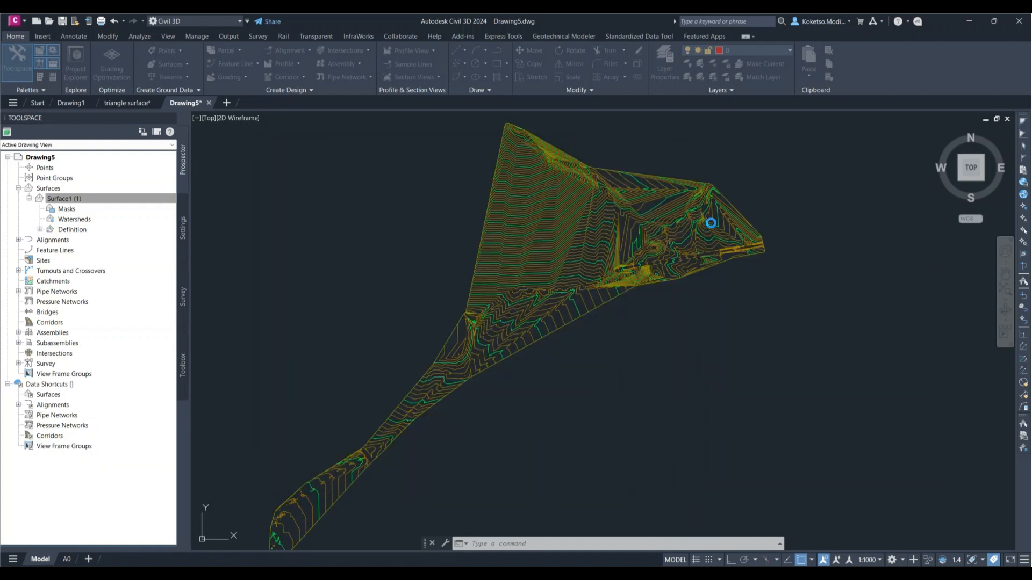
Step: Examine the contours across the northeastern part of the surface
{"action": "scroll", "coordinate": [739, 202], "scroll_direction": "up", "scroll_amount": 4}
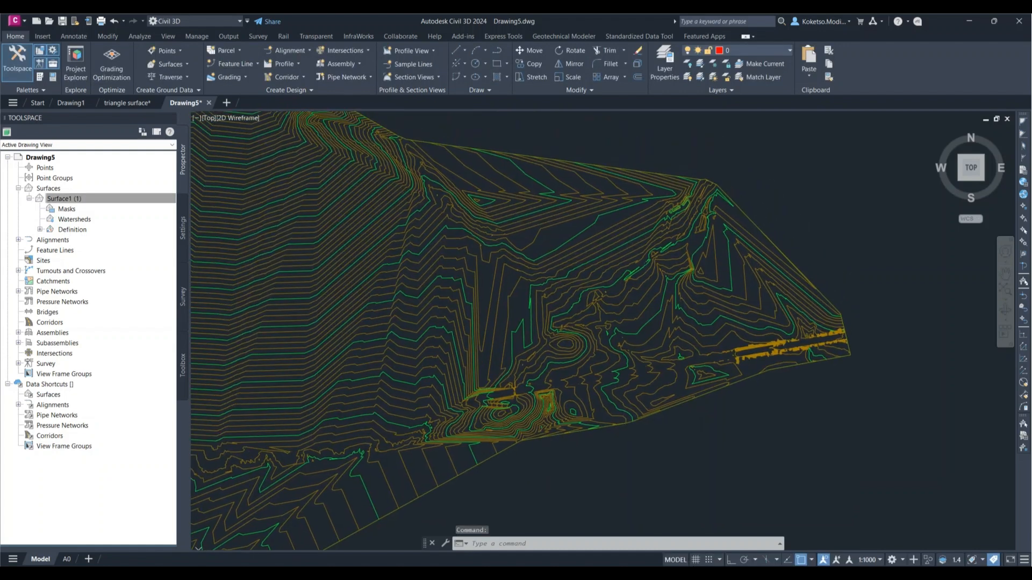
{"action": "scroll", "coordinate": [675, 303], "scroll_direction": "up", "scroll_amount": 4}
{"action": "scroll", "coordinate": [627, 322], "scroll_direction": "down", "scroll_amount": 2}
{"action": "mouse_move", "coordinate": [689, 353]}
{"action": "middle_mouse_down"}
{"action": "mouse_move", "coordinate": [622, 321]}
{"action": "mouse_move", "coordinate": [570, 328]}
{"action": "middle_mouse_up"}
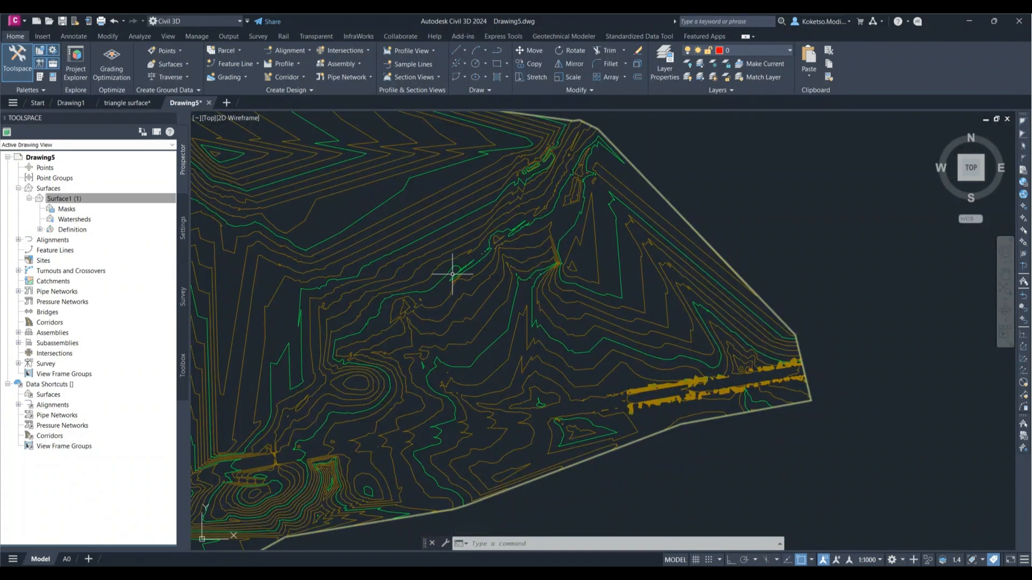
{"action": "scroll", "coordinate": [570, 295], "scroll_direction": "up", "scroll_amount": 1}
{"action": "scroll", "coordinate": [557, 303], "scroll_direction": "down", "scroll_amount": 1}
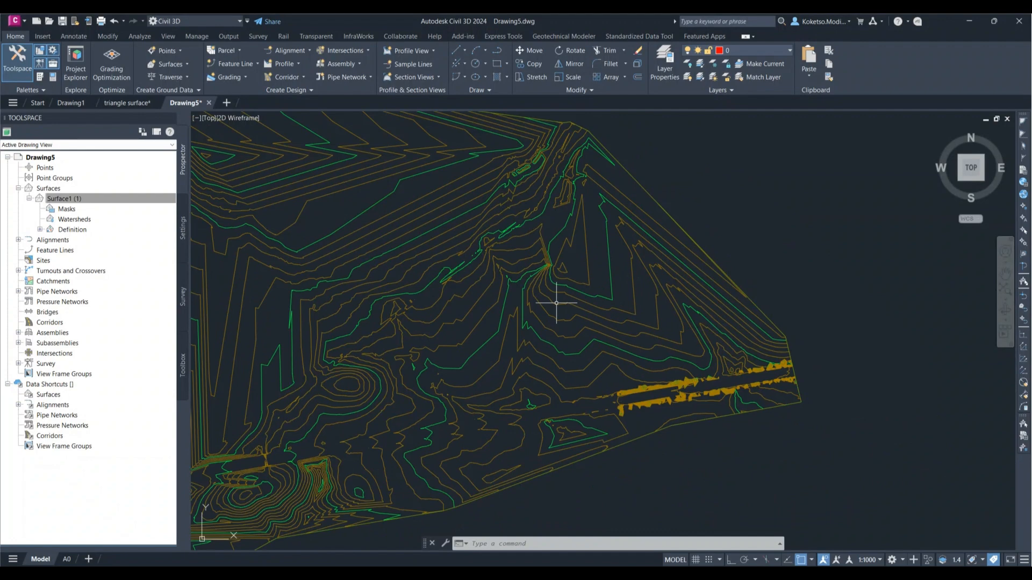
{"action": "scroll", "coordinate": [556, 303], "scroll_direction": "up", "scroll_amount": 2}
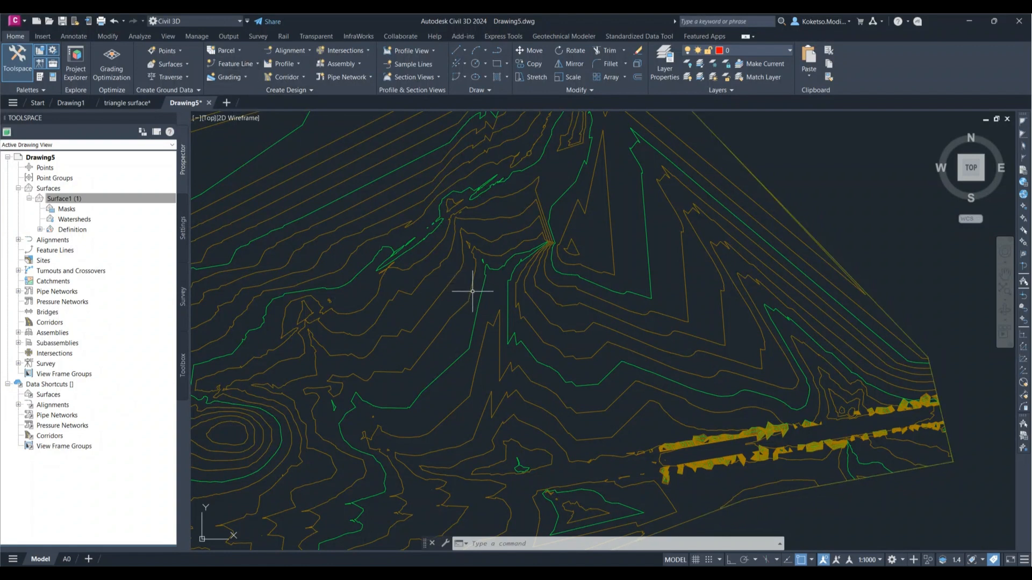
Step: Start a new feature line on a newly created site named PLATFORM, keeping the Grading | Yellow style and Feature Line-C3D layer
{"action": "left_click", "coordinate": [245, 66]}
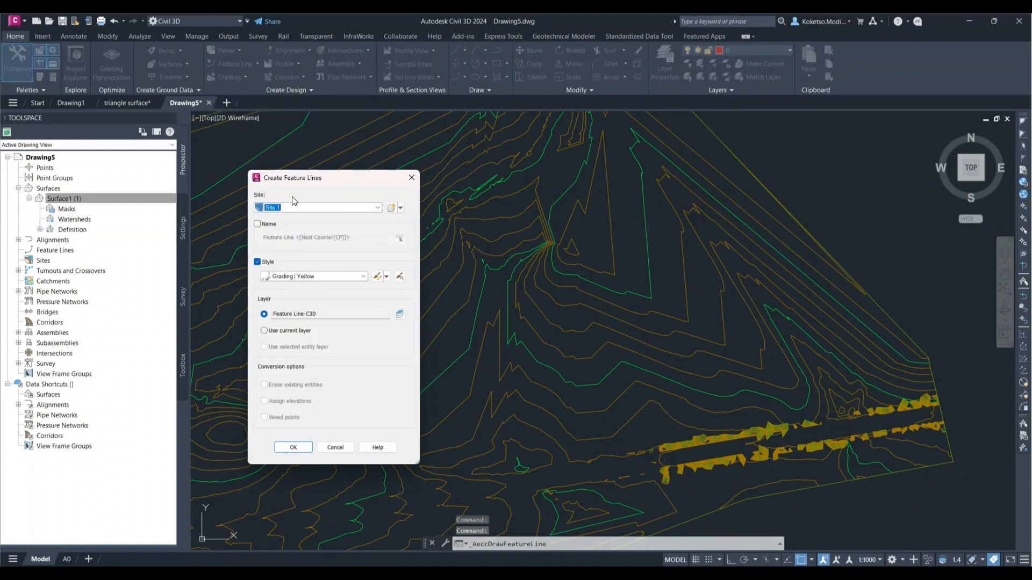
{"action": "left_click", "coordinate": [400, 208]}
{"action": "left_click", "coordinate": [419, 219]}
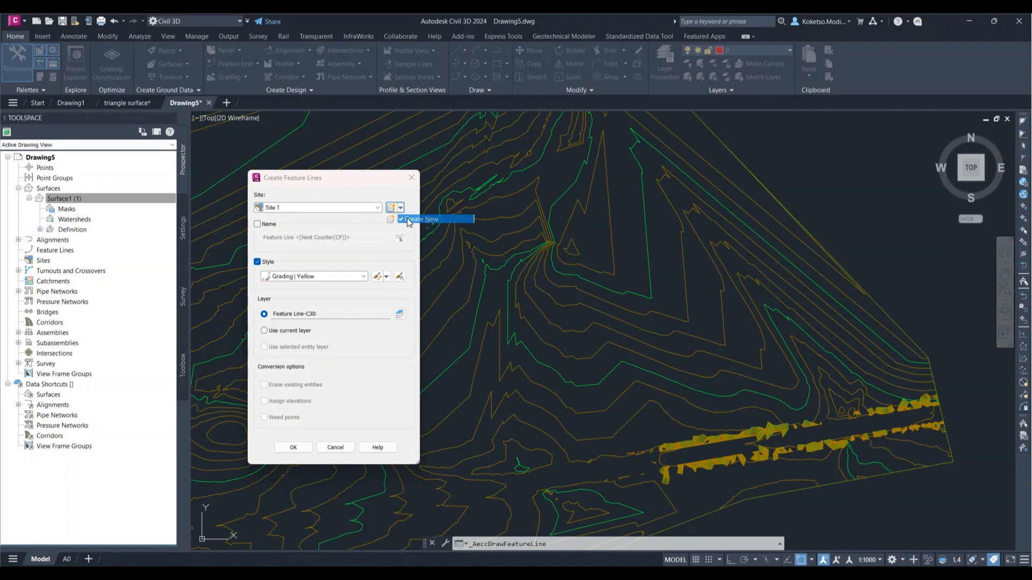
{"action": "type", "text": "PLATFORM"}
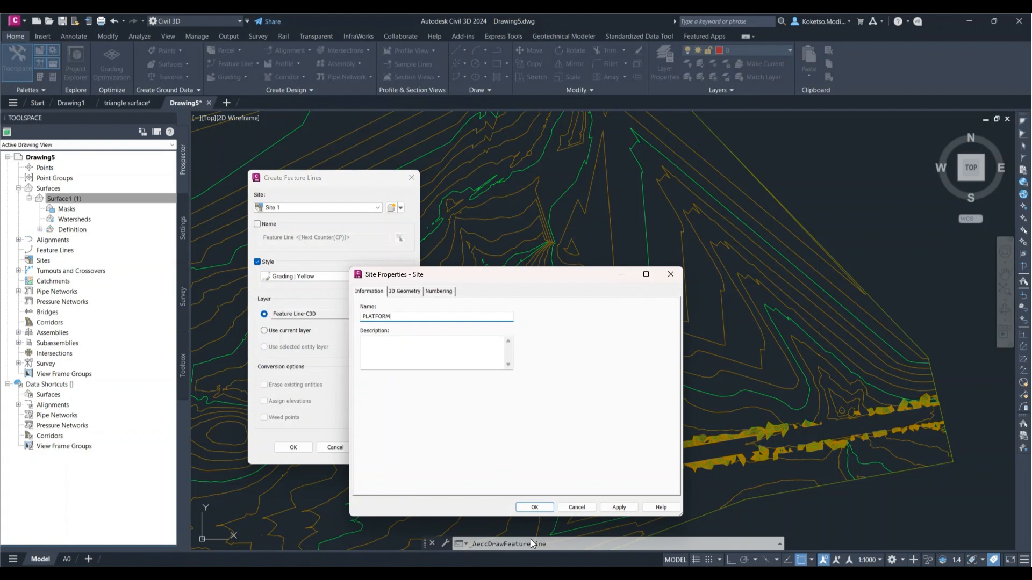
{"action": "left_click", "coordinate": [534, 508]}
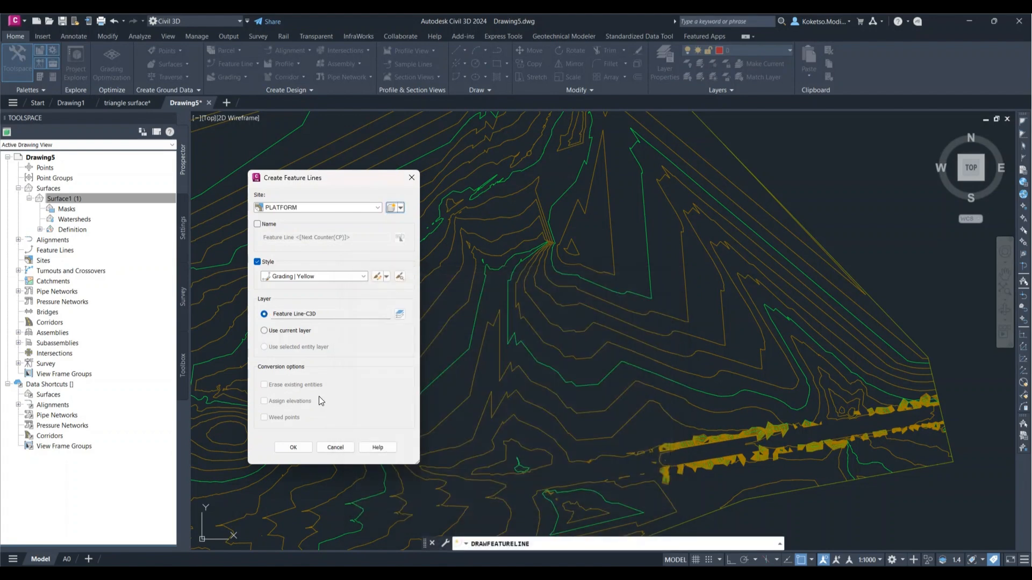
{"action": "left_click", "coordinate": [295, 447]}
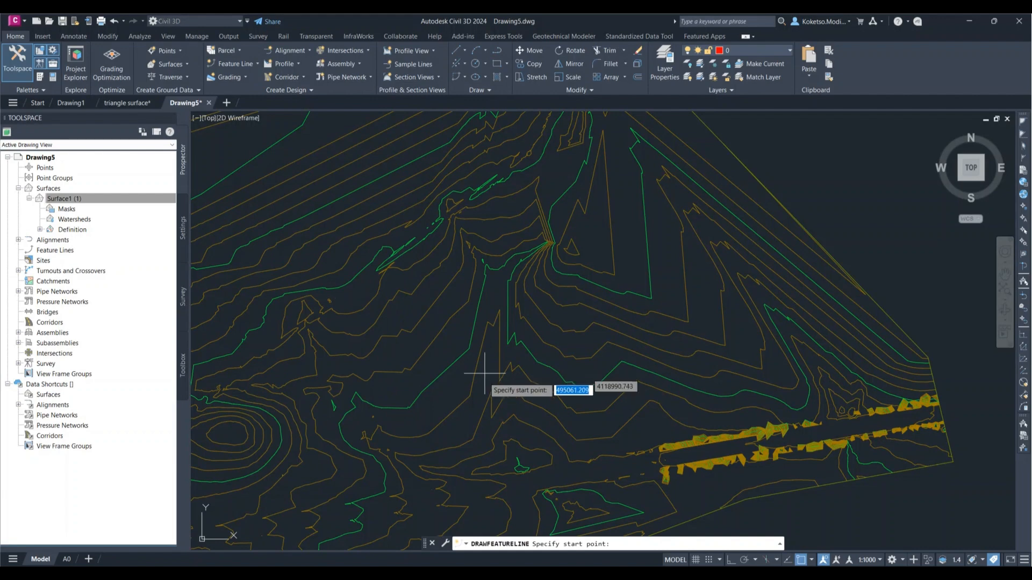
Step: Draw a closed four-sided feature line, about 731 by 506 m, over the northeastern contours at elevation 586 m and grade 0
{"action": "scroll", "coordinate": [466, 429], "scroll_direction": "up", "scroll_amount": 5}
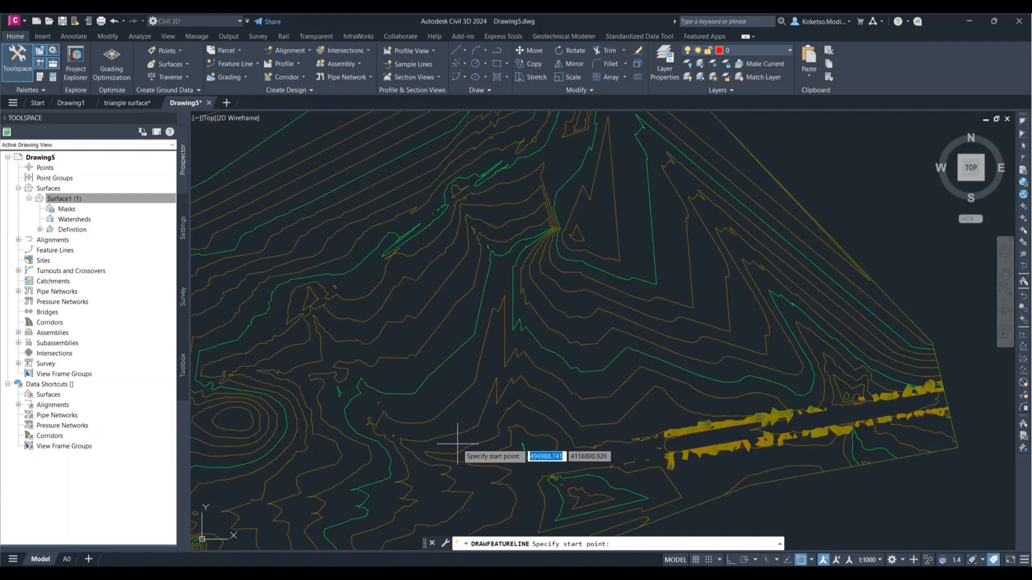
{"action": "left_click", "coordinate": [396, 440]}
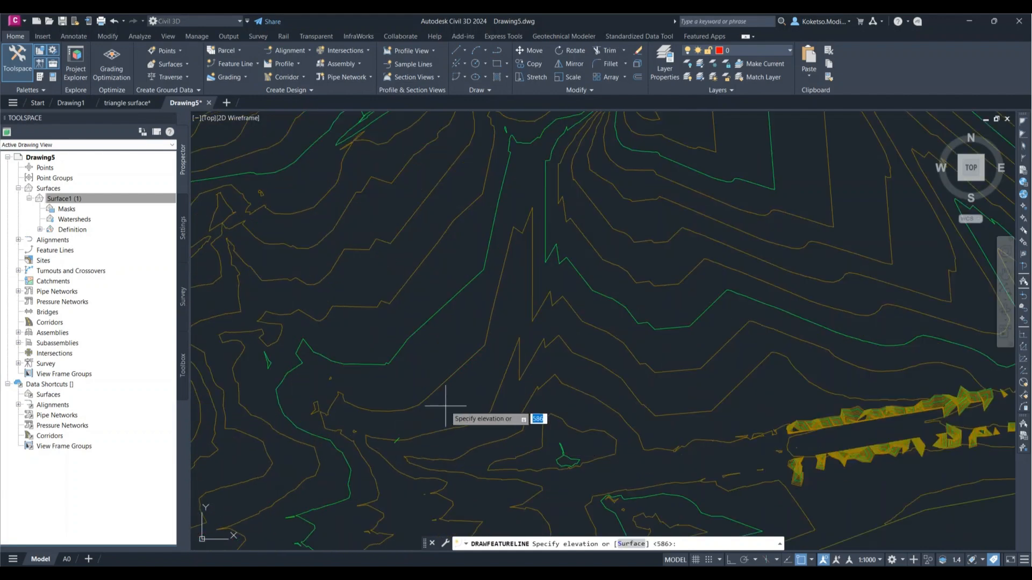
{"action": "key", "text": "Return"}
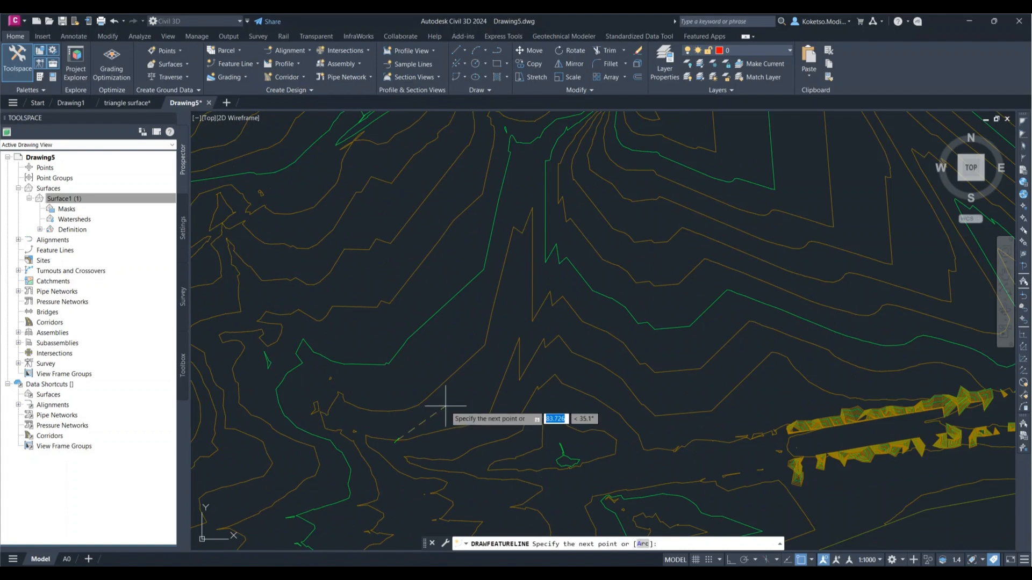
{"action": "left_click", "coordinate": [870, 232]}
{"action": "middle_click_drag", "start_coordinate": [820, 195], "coordinate": [786, 301]}
{"action": "scroll", "coordinate": [741, 214], "scroll_direction": "down", "scroll_amount": 3}
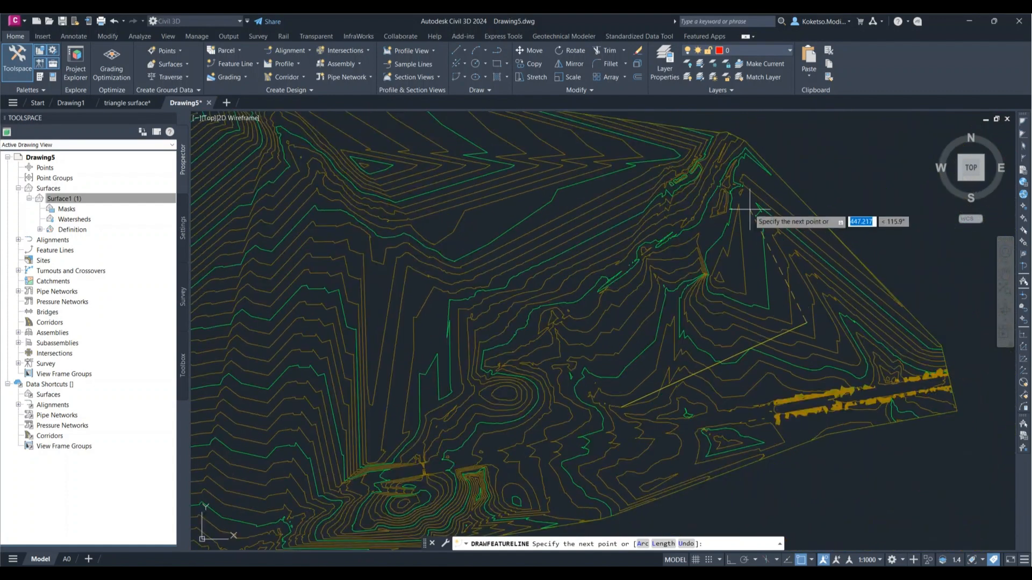
{"action": "scroll", "coordinate": [737, 214], "scroll_direction": "up", "scroll_amount": 3}
{"action": "left_click", "coordinate": [732, 194]}
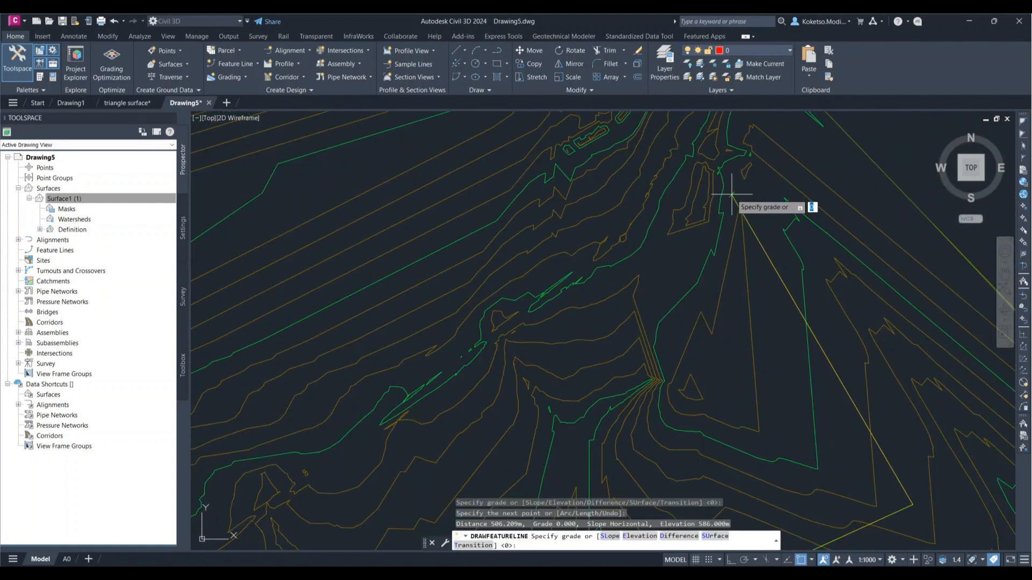
{"action": "scroll", "coordinate": [692, 229], "scroll_direction": "down", "scroll_amount": 2}
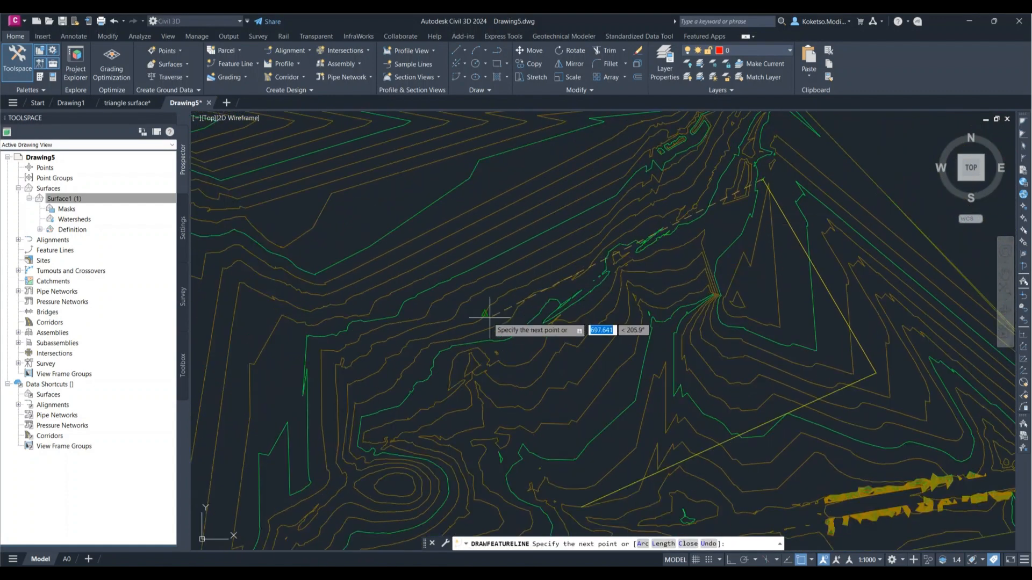
{"action": "left_click", "coordinate": [467, 319]}
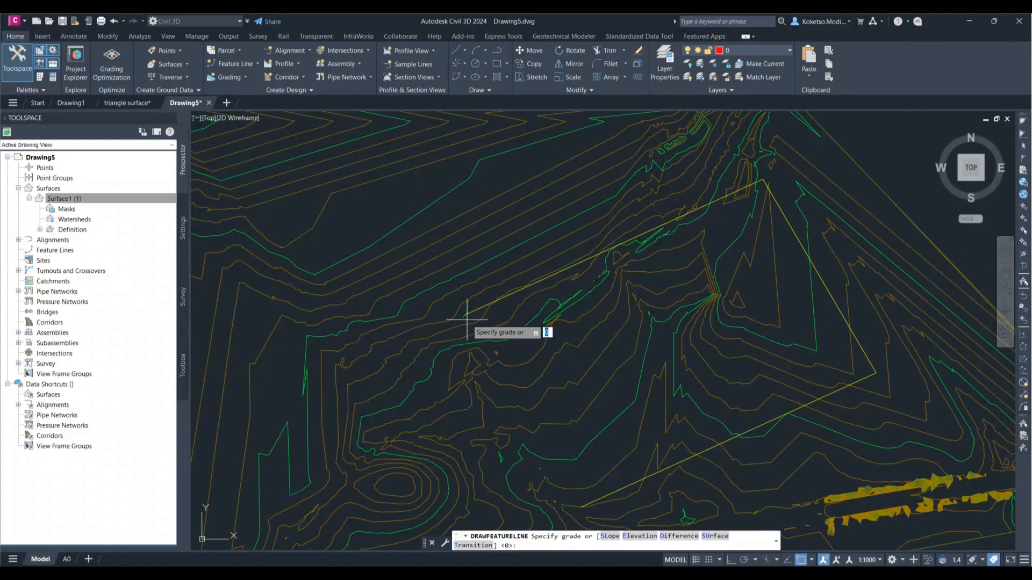
{"action": "key", "text": "Return"}
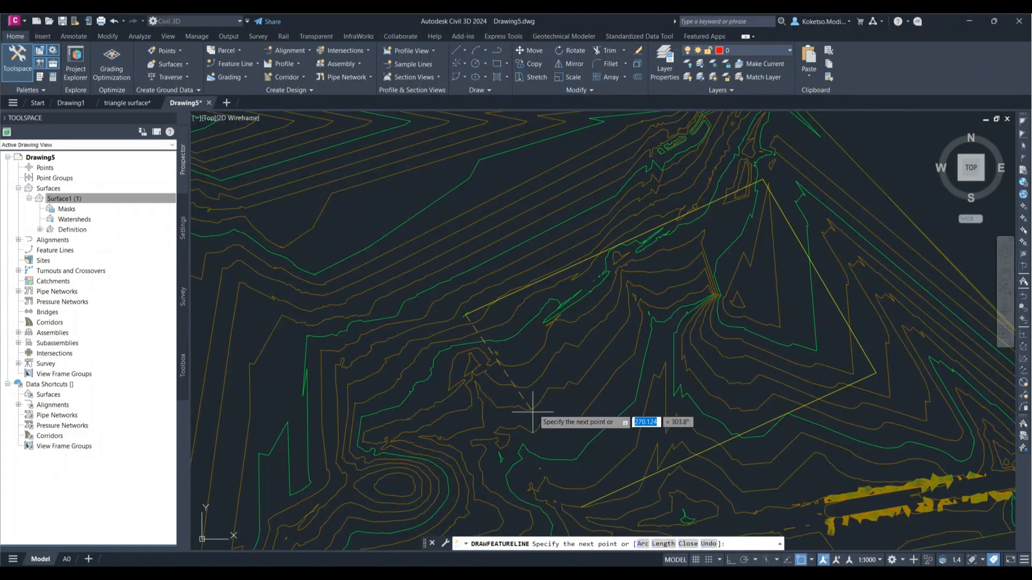
{"action": "left_click", "coordinate": [688, 544]}
Step: Check the closed platform feature line by selecting it, and clear the selection
{"action": "middle_click_drag", "start_coordinate": [543, 384], "coordinate": [505, 366]}
{"action": "left_click", "coordinate": [477, 360]}
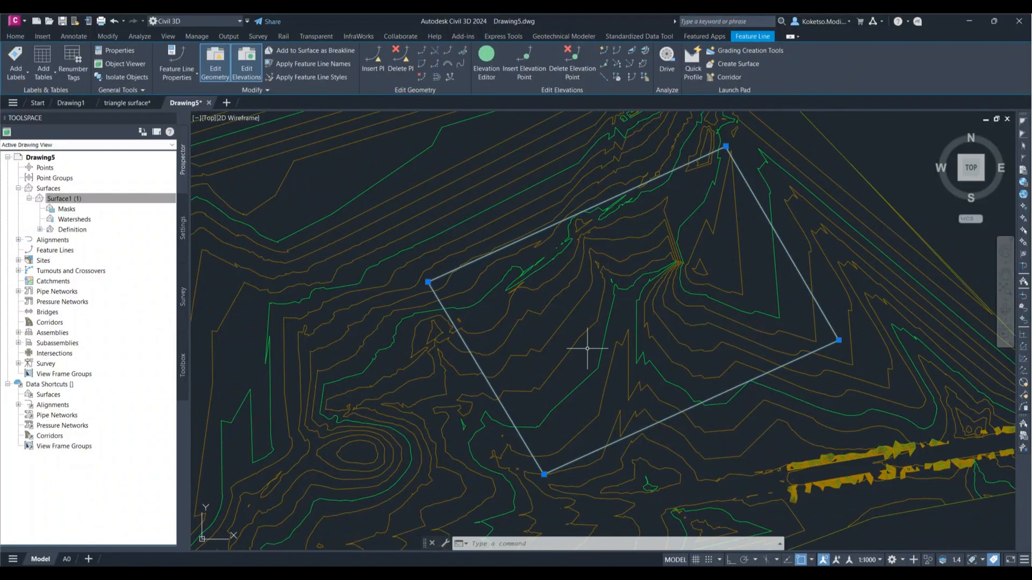
{"action": "middle_click_drag", "start_coordinate": [638, 233], "coordinate": [565, 237]}
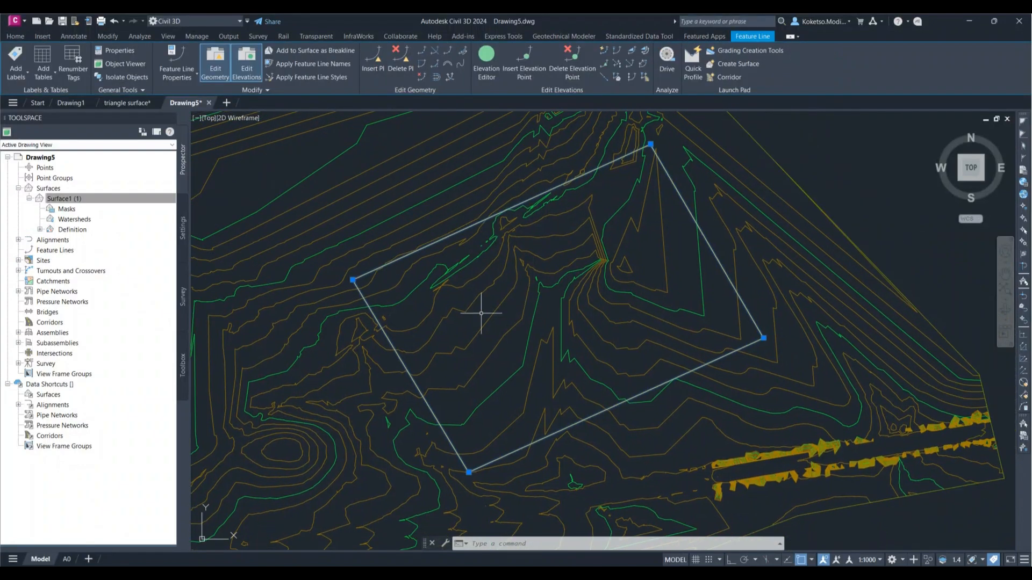
{"action": "key", "text": "Escape"}
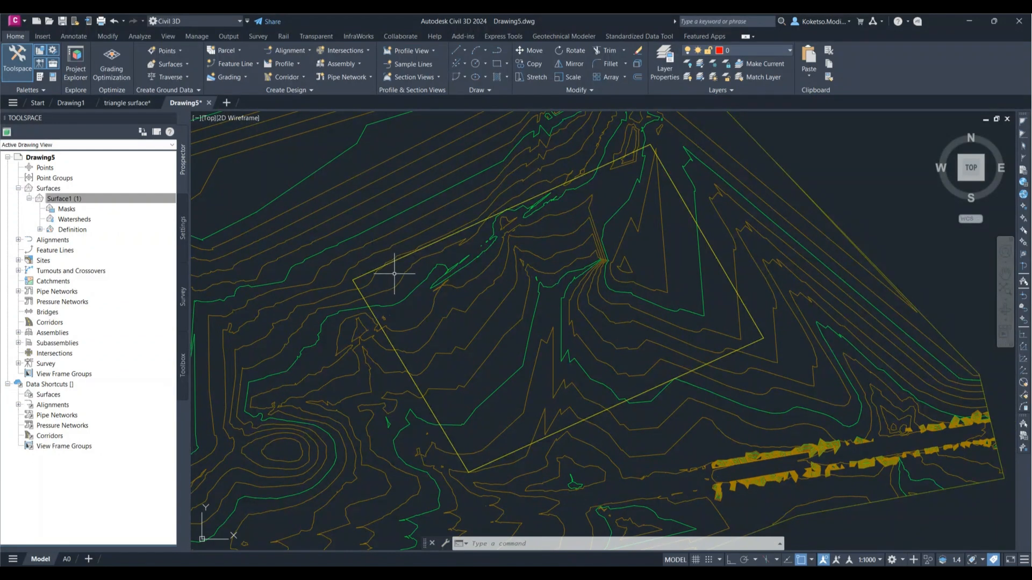
Step: Open the platform feature line in the Elevation Editor and set the elevation increment to 10 m
{"action": "left_click", "coordinate": [386, 264]}
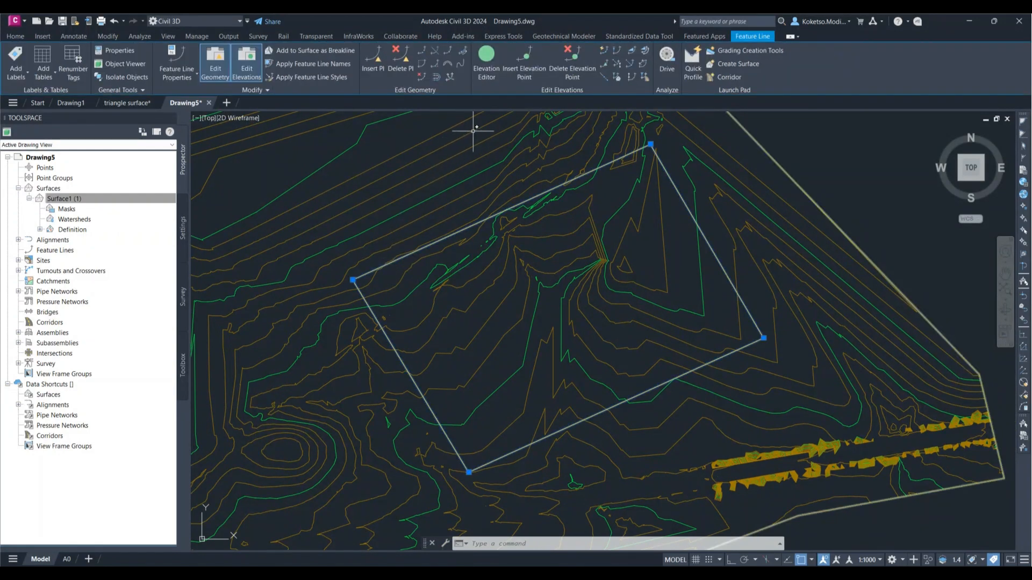
{"action": "left_click", "coordinate": [488, 54]}
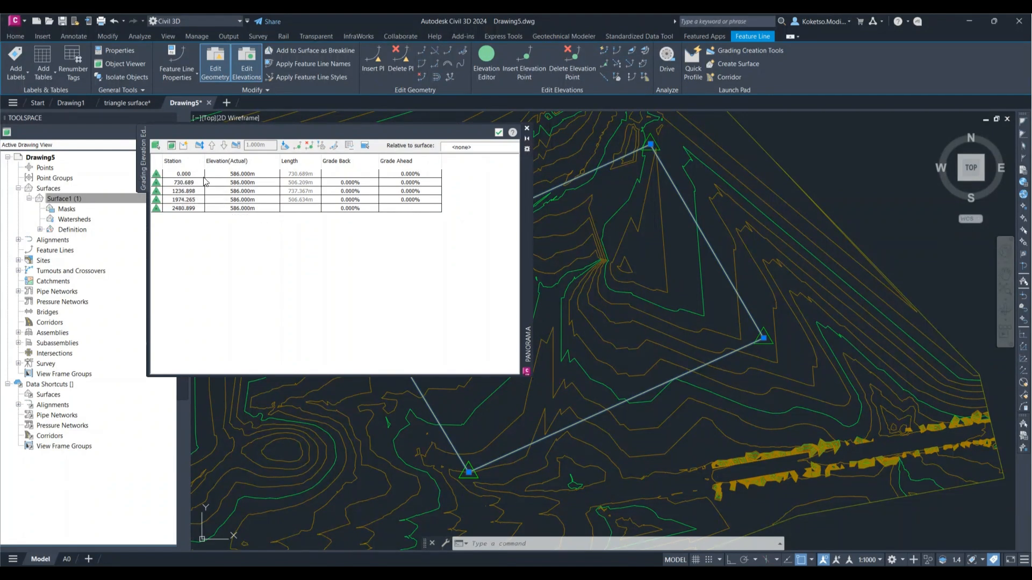
{"action": "left_click", "coordinate": [236, 146]}
{"action": "type", "text": "10"}
{"action": "key", "text": "Return"}
Step: Raise all elevation points of the platform feature line by the 10 m increment to 596 m, and close the Elevation Editor
{"action": "left_click", "coordinate": [180, 174]}
{"action": "left_click", "coordinate": [182, 209], "text": "shift"}
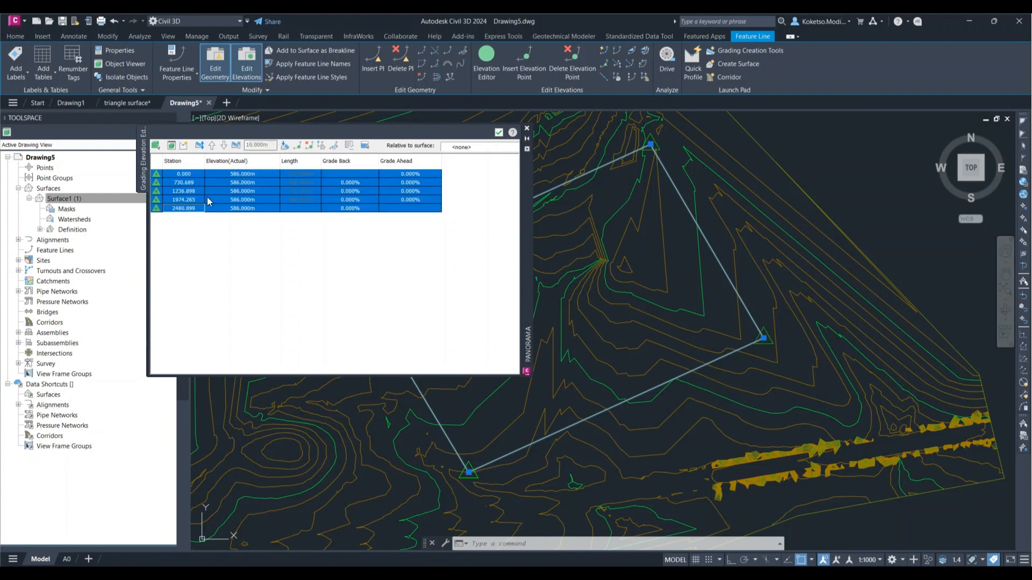
{"action": "left_click", "coordinate": [212, 145]}
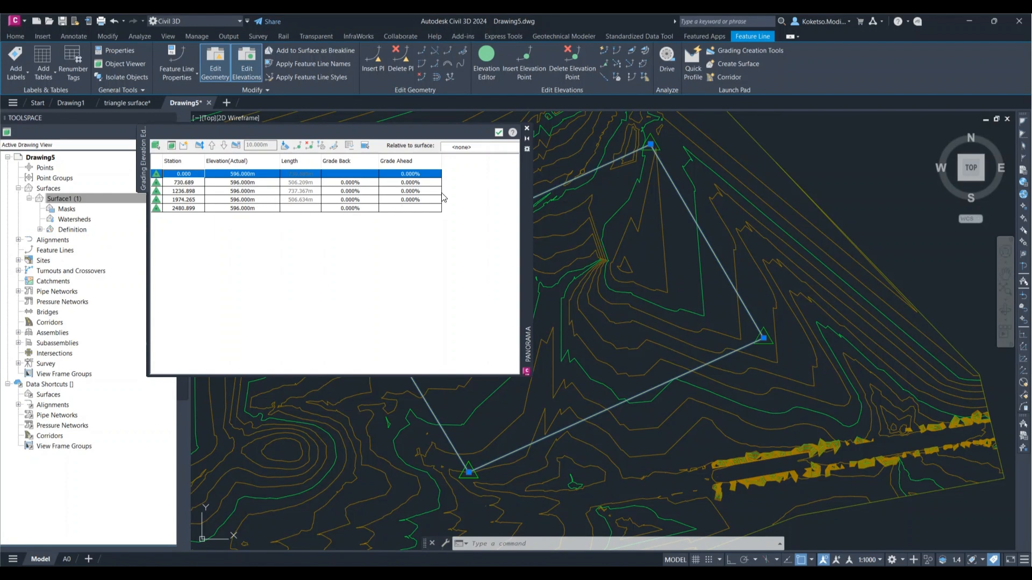
{"action": "left_click", "coordinate": [498, 133]}
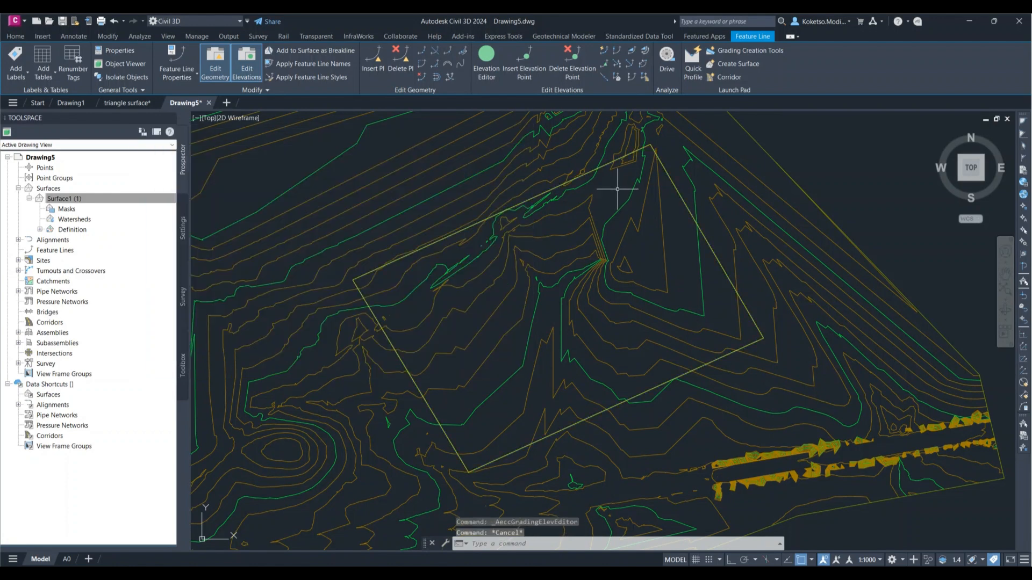
{"action": "key", "text": "Escape"}
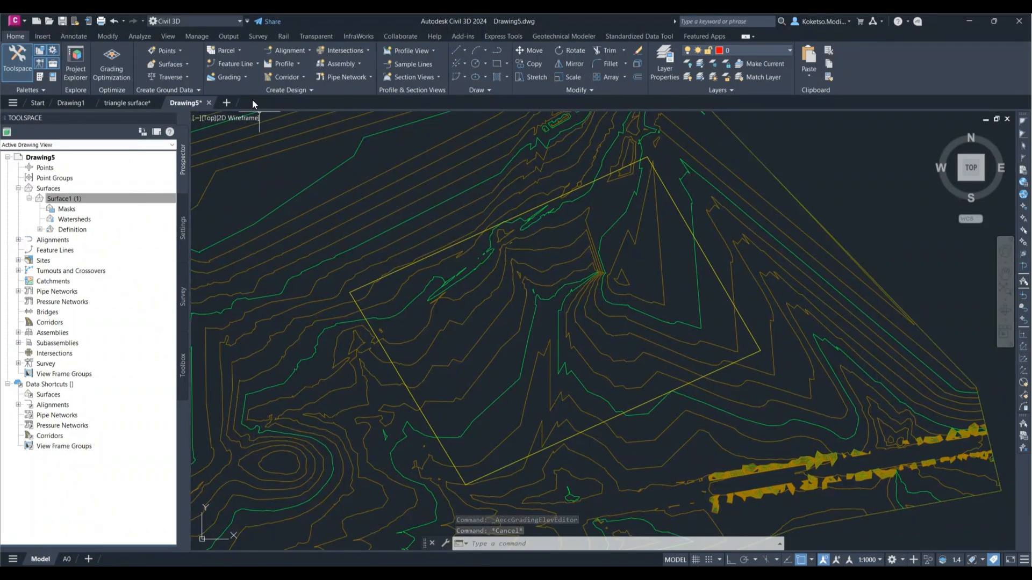
Step: Create a grading group named PLATFORM with automatic surface creation left off
{"action": "left_click", "coordinate": [241, 77]}
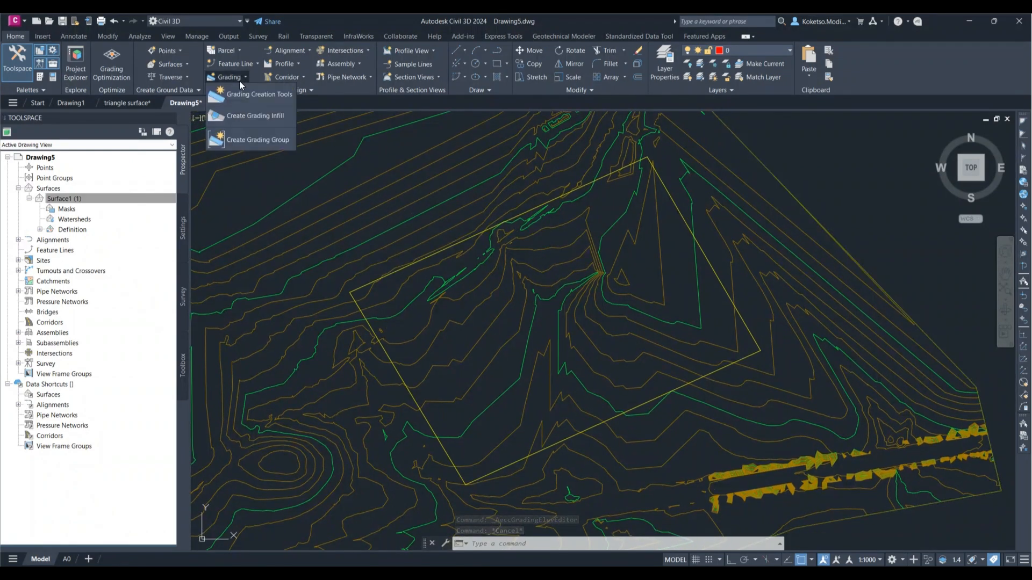
{"action": "left_click", "coordinate": [247, 137]}
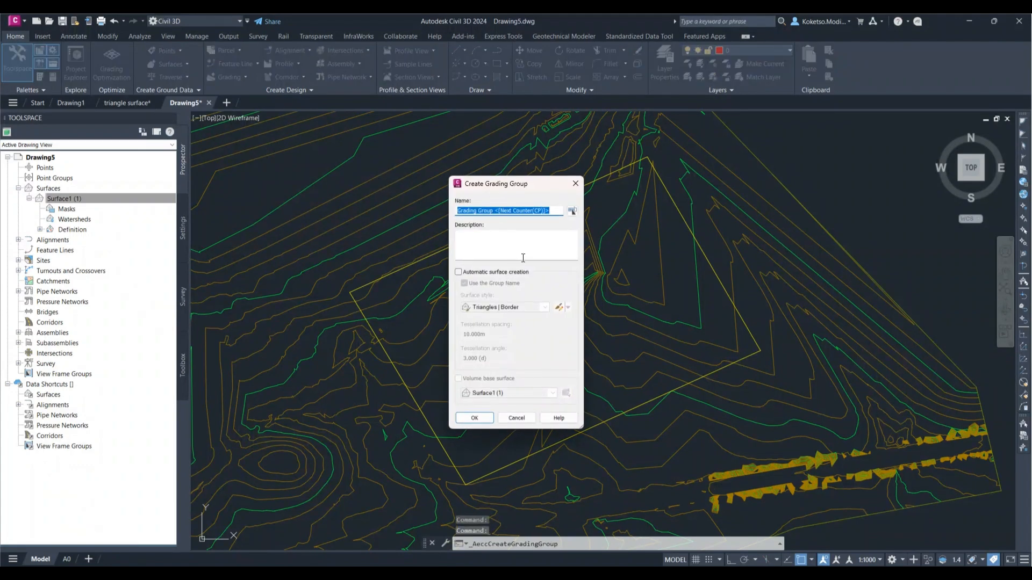
{"action": "type", "text": "PLATFORM"}
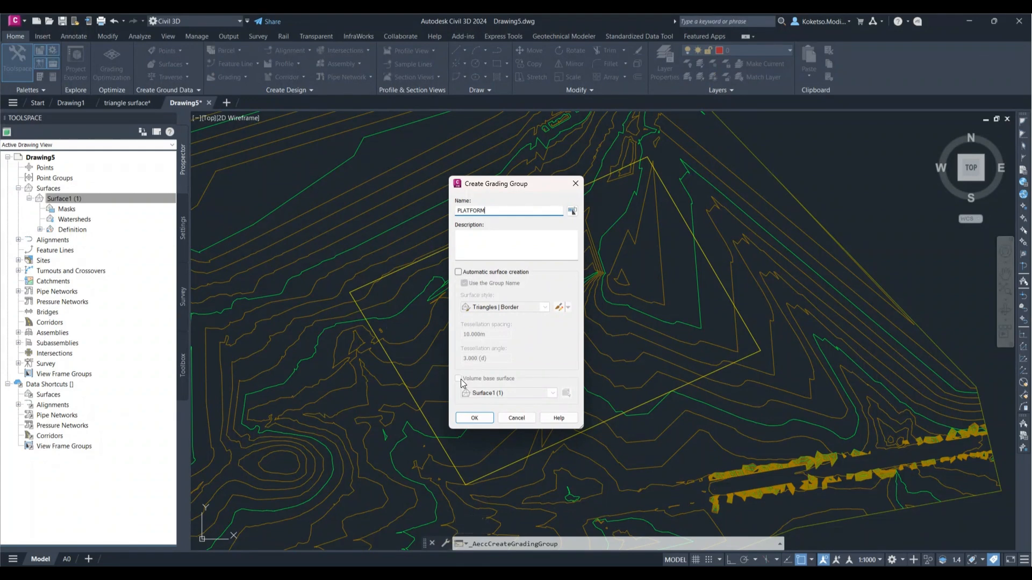
{"action": "left_click", "coordinate": [466, 419]}
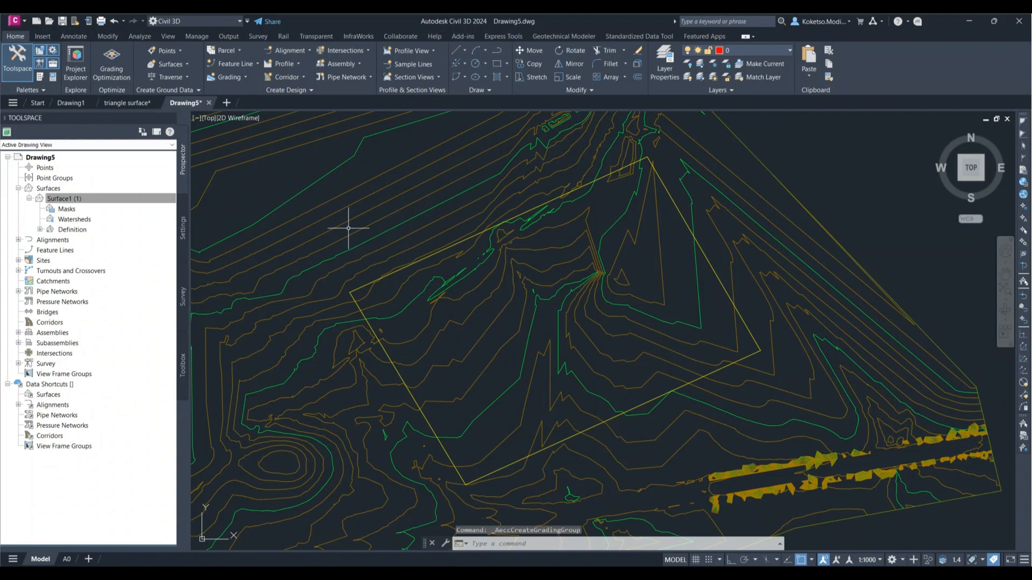
Step: Open the Grading Creation Tools and set the grading group to PLATFORM in the PLATFORM site
{"action": "left_click", "coordinate": [242, 76]}
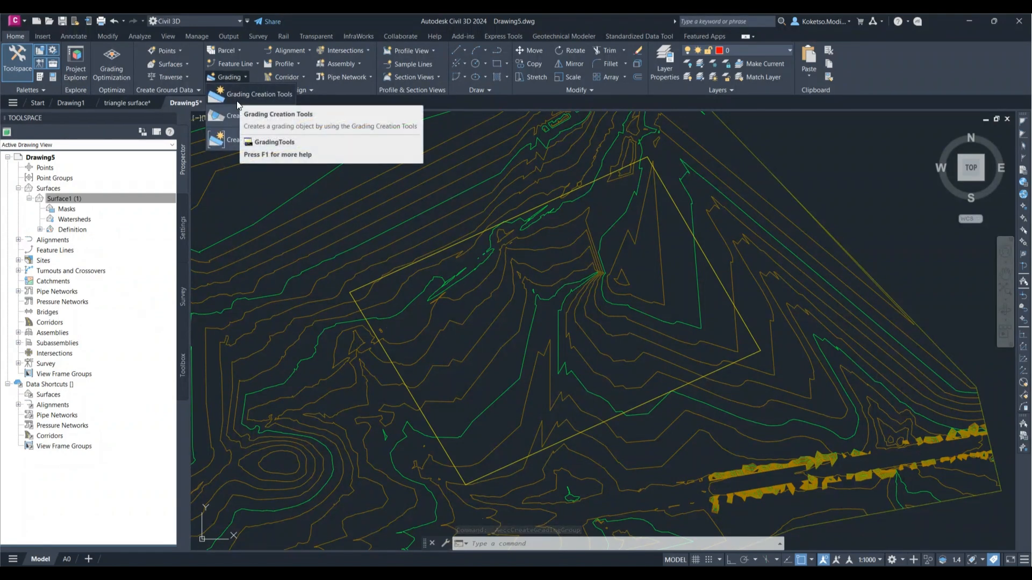
{"action": "left_click", "coordinate": [237, 95]}
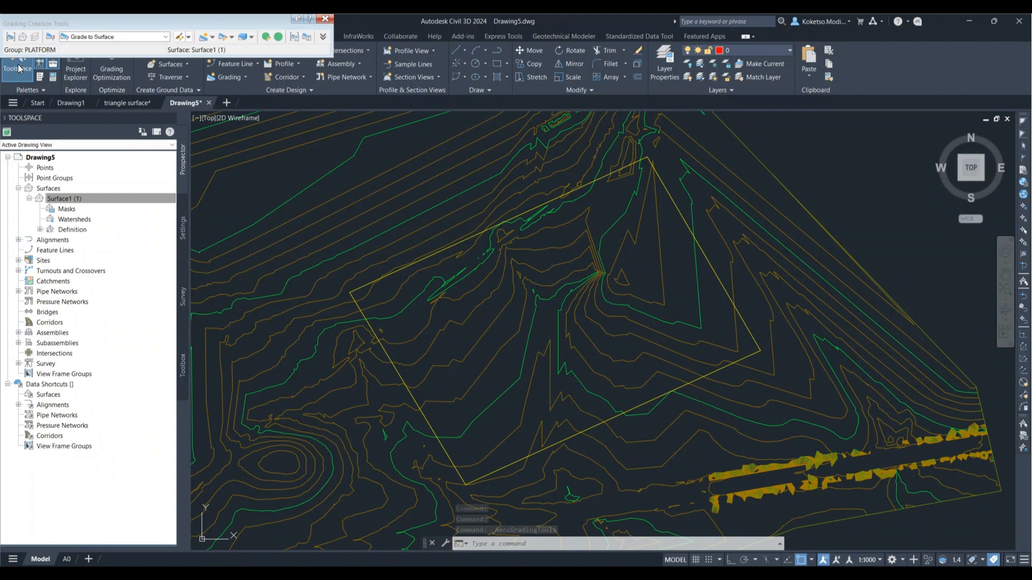
{"action": "left_click", "coordinate": [10, 38]}
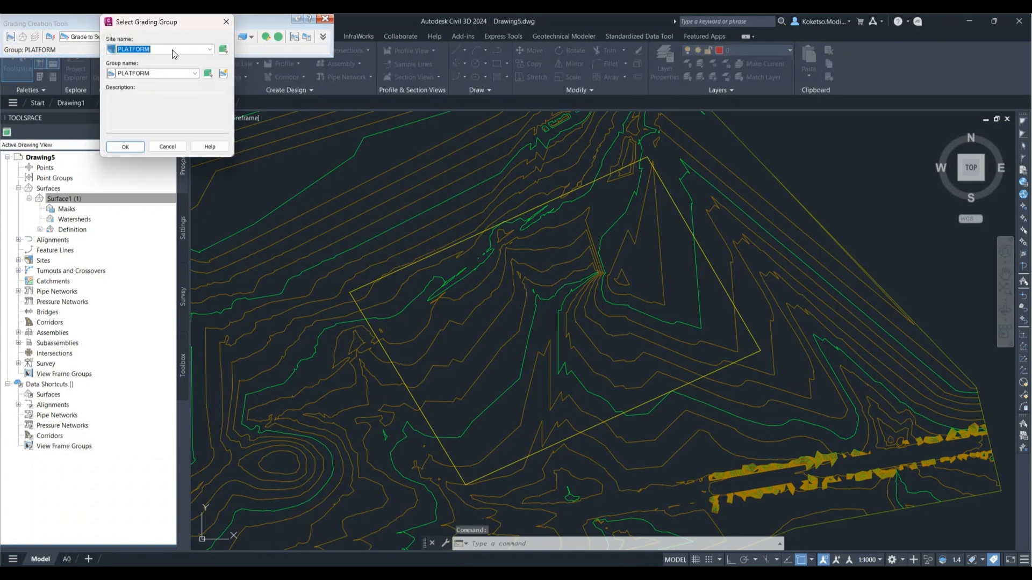
{"action": "left_click", "coordinate": [210, 49]}
{"action": "left_click", "coordinate": [210, 49]}
{"action": "left_click", "coordinate": [193, 73]}
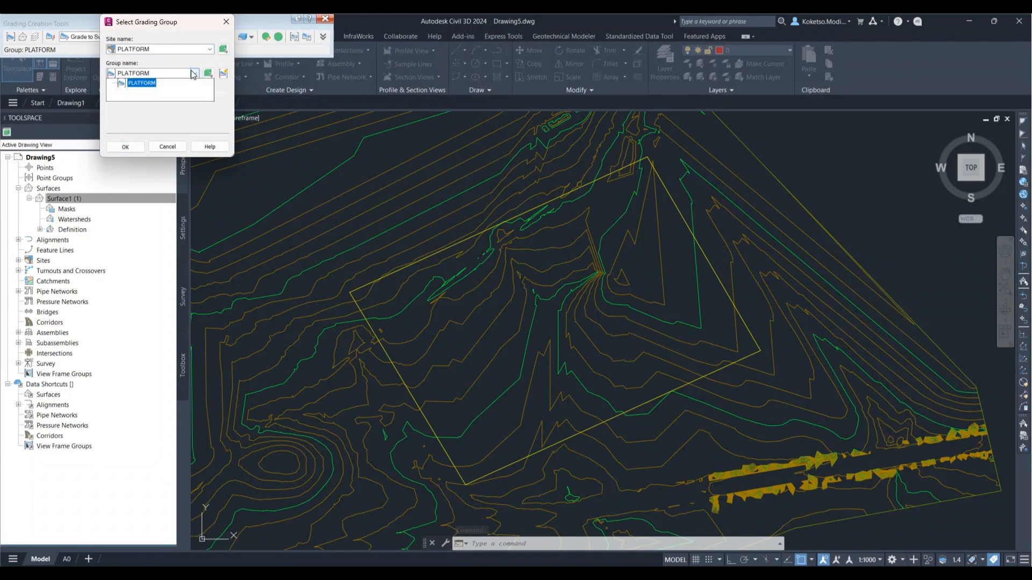
{"action": "left_click", "coordinate": [166, 82]}
{"action": "left_click", "coordinate": [125, 148]}
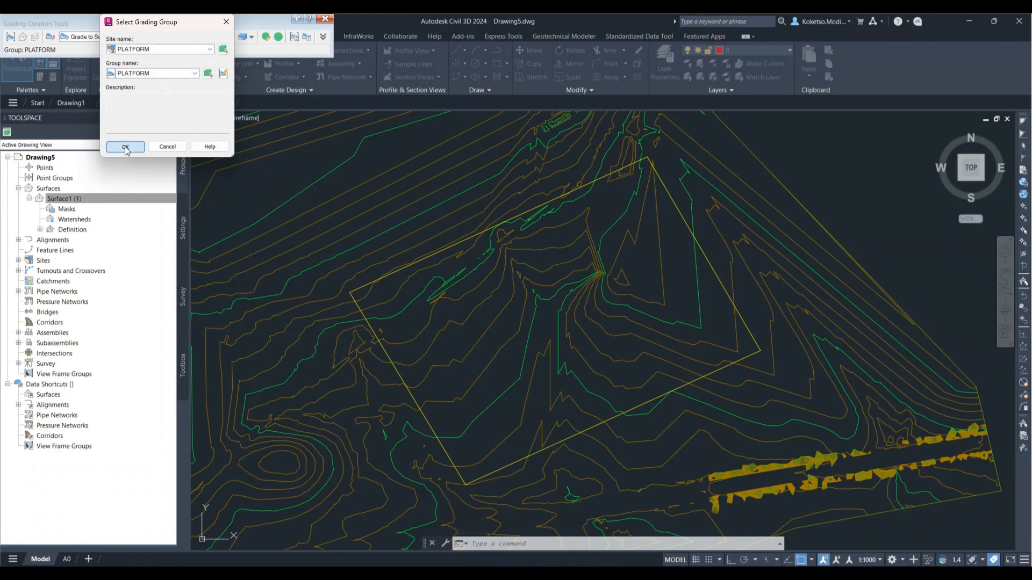
Step: Set Surface1 (1) as the grading target surface and Grade to Surface as the grading criteria
{"action": "left_click", "coordinate": [22, 37]}
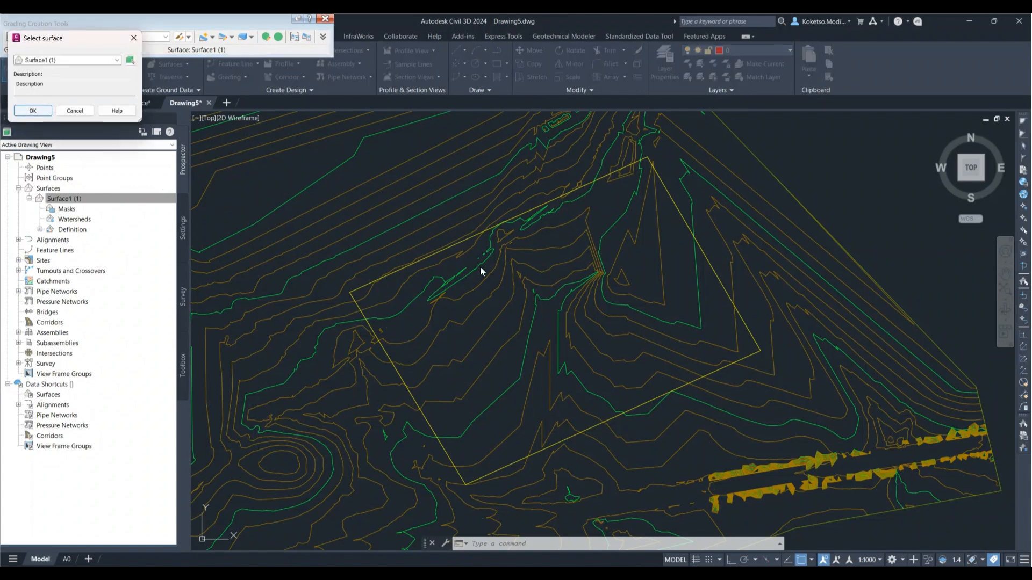
{"action": "left_click", "coordinate": [32, 111]}
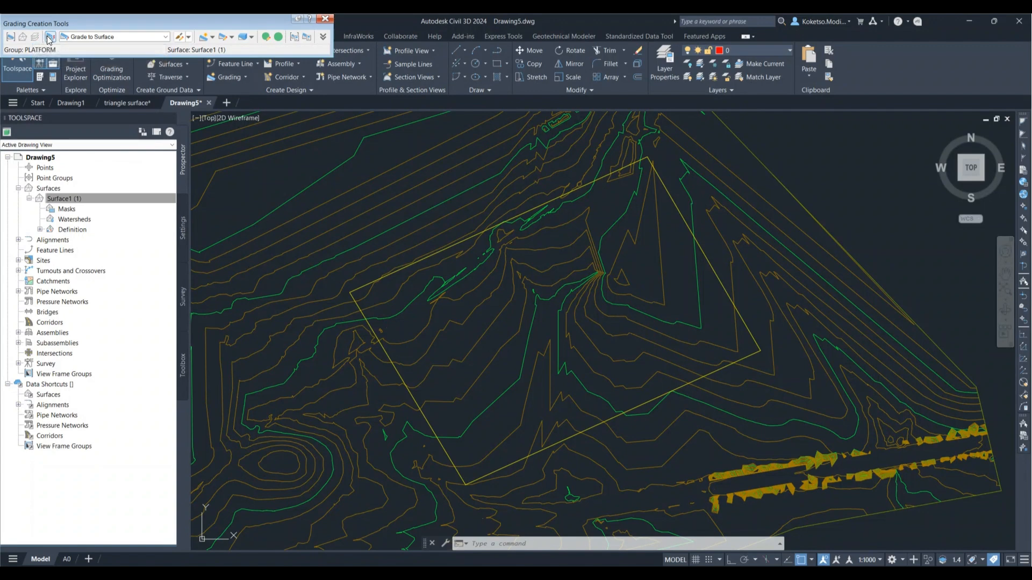
{"action": "left_click", "coordinate": [158, 38]}
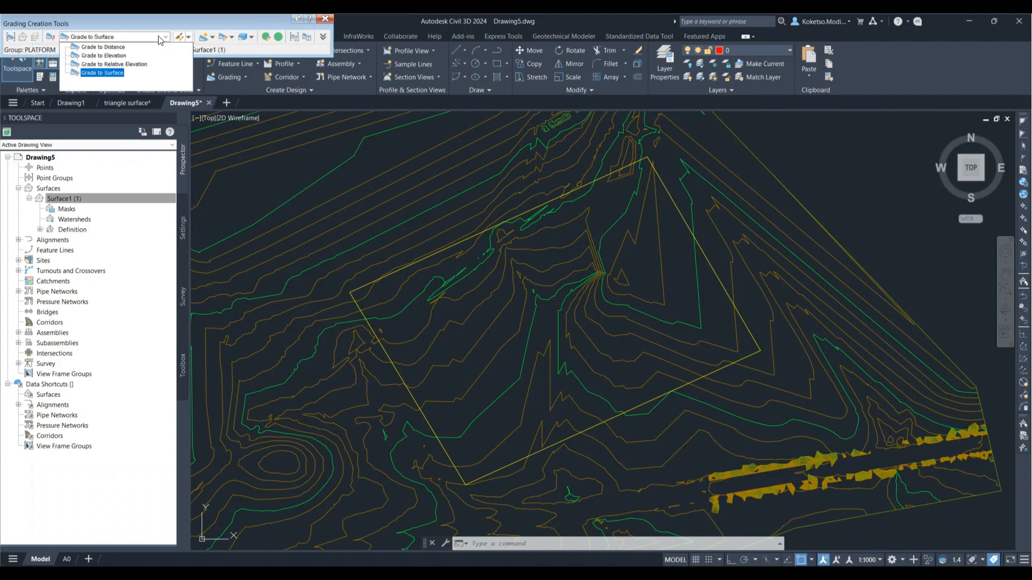
{"action": "left_click", "coordinate": [105, 72]}
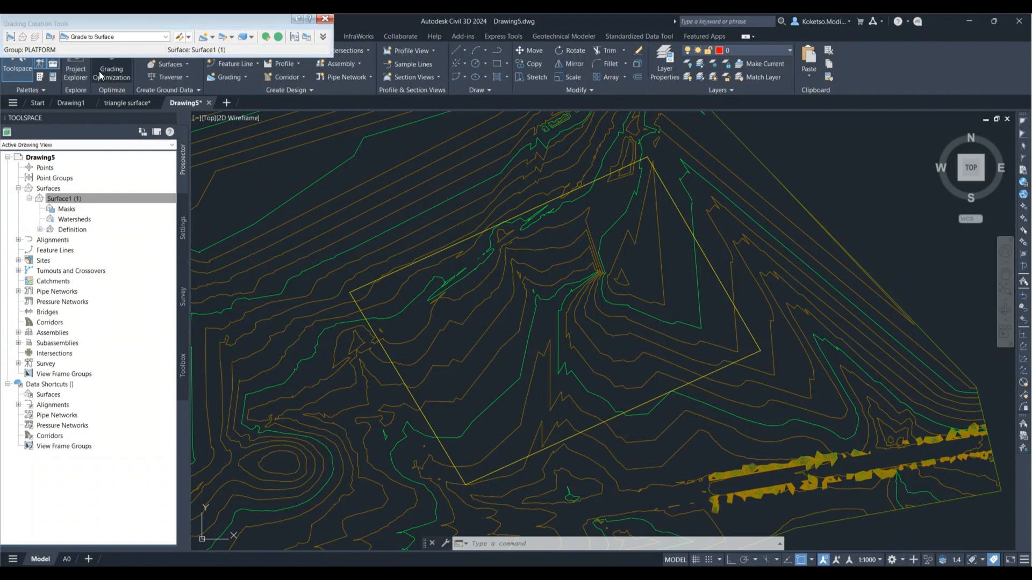
Step: Start Create Grading on the platform feature line and choose its outer side as the grading side
{"action": "left_click", "coordinate": [214, 37]}
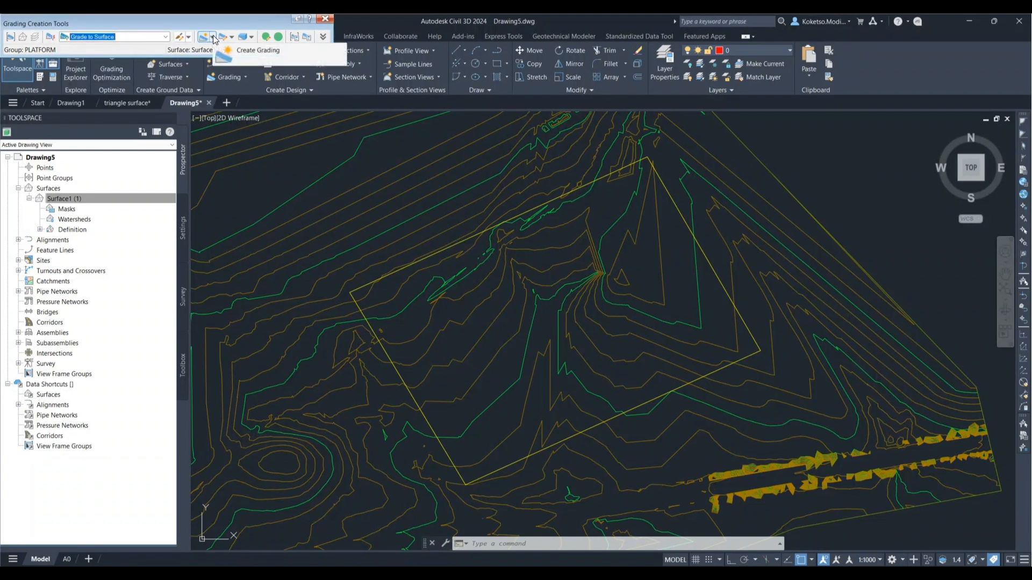
{"action": "left_click", "coordinate": [214, 37]}
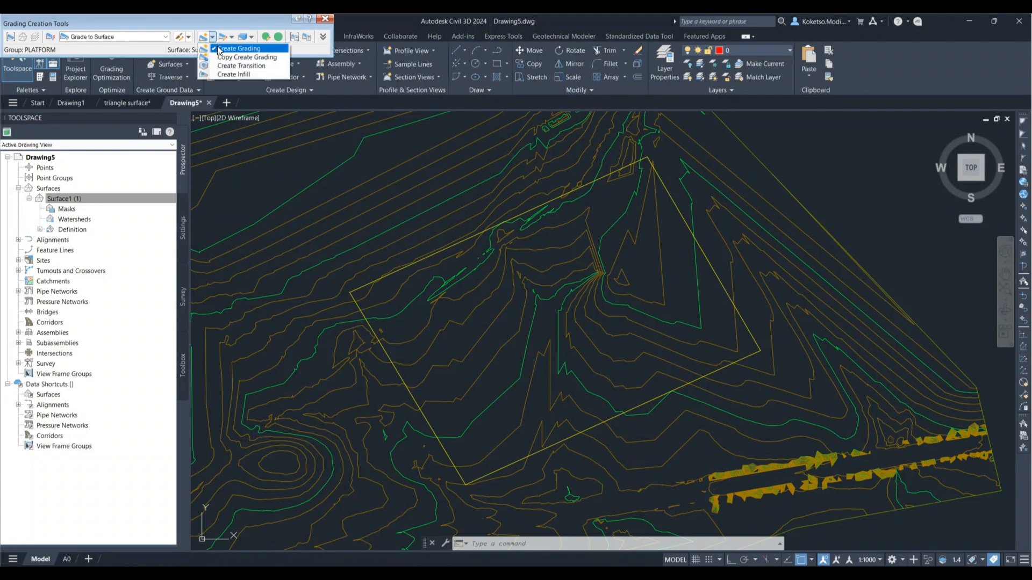
{"action": "left_click", "coordinate": [218, 48]}
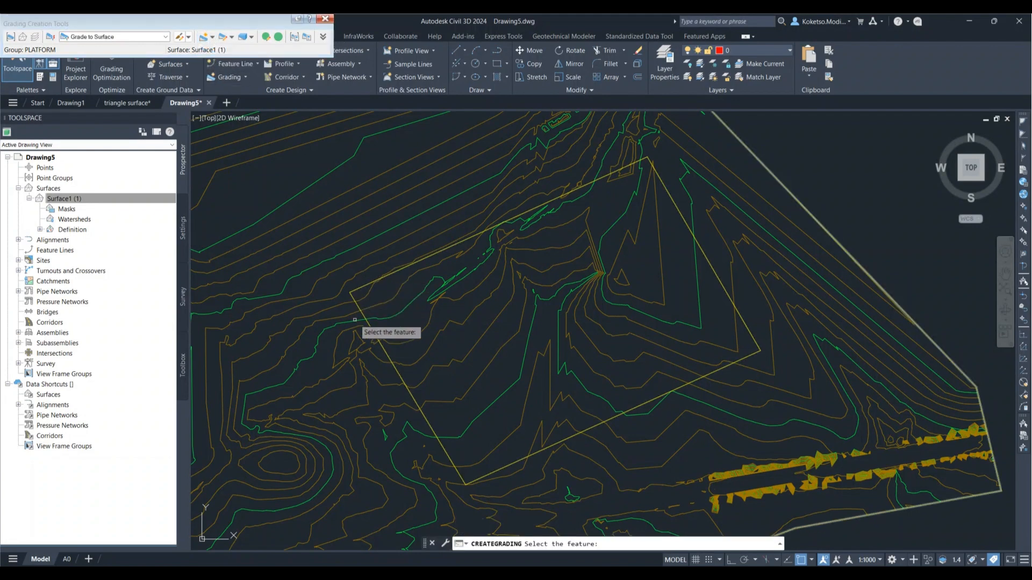
{"action": "middle_click_drag", "start_coordinate": [346, 318], "coordinate": [410, 283]}
{"action": "left_click", "coordinate": [416, 263]}
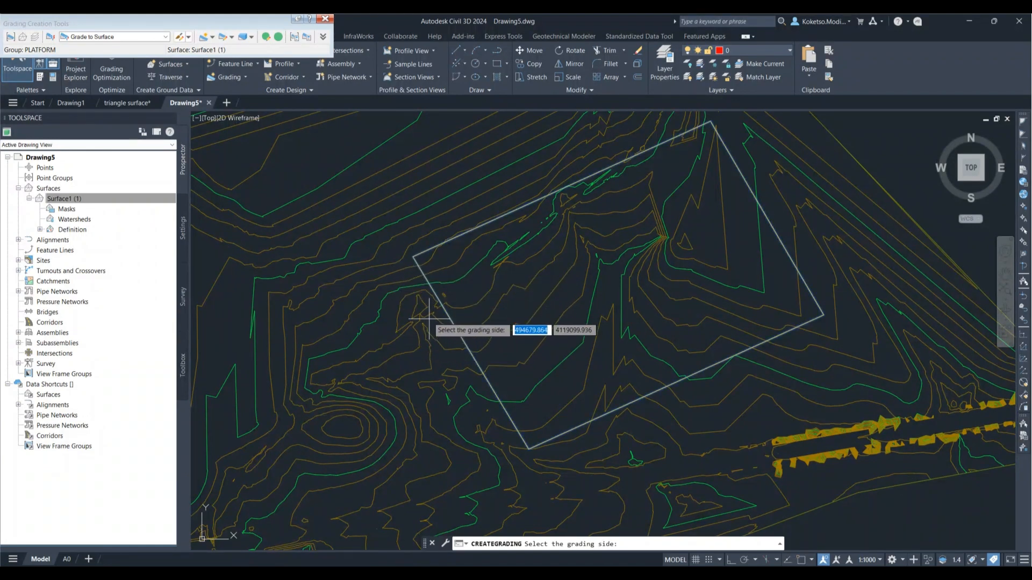
{"action": "scroll", "coordinate": [409, 293], "scroll_direction": "down", "scroll_amount": 2}
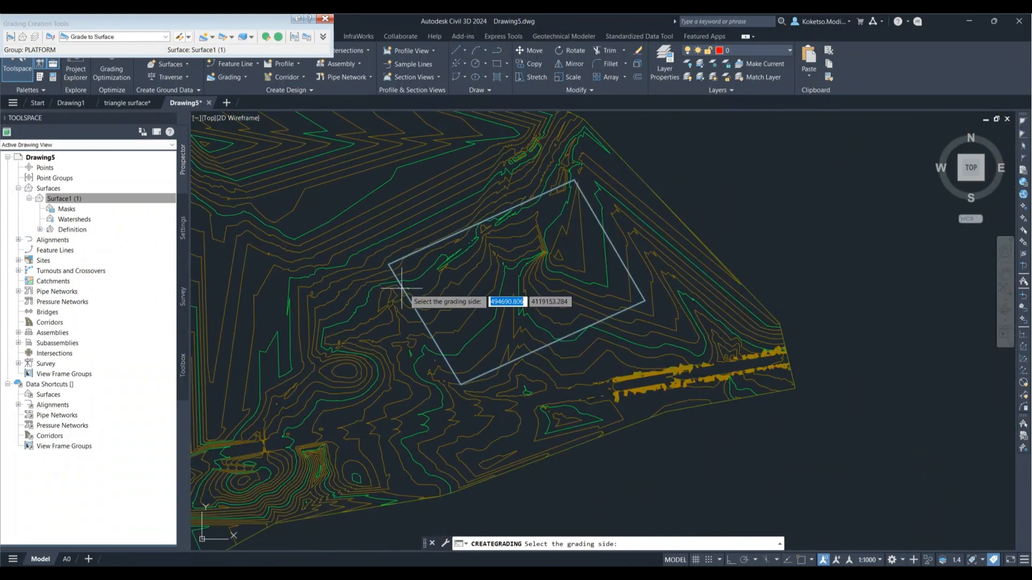
{"action": "scroll", "coordinate": [394, 287], "scroll_direction": "up", "scroll_amount": 4}
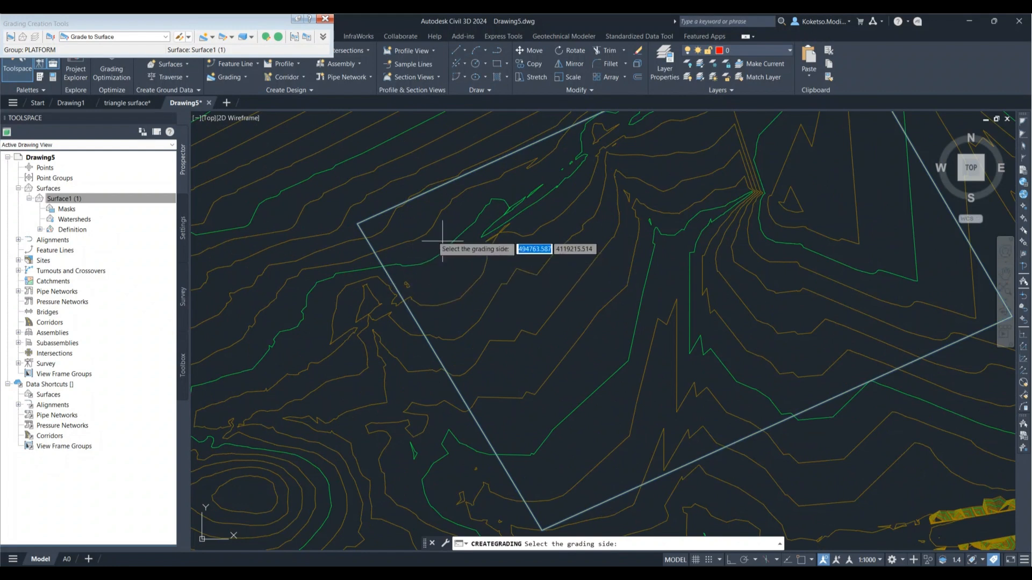
{"action": "left_click", "coordinate": [405, 386]}
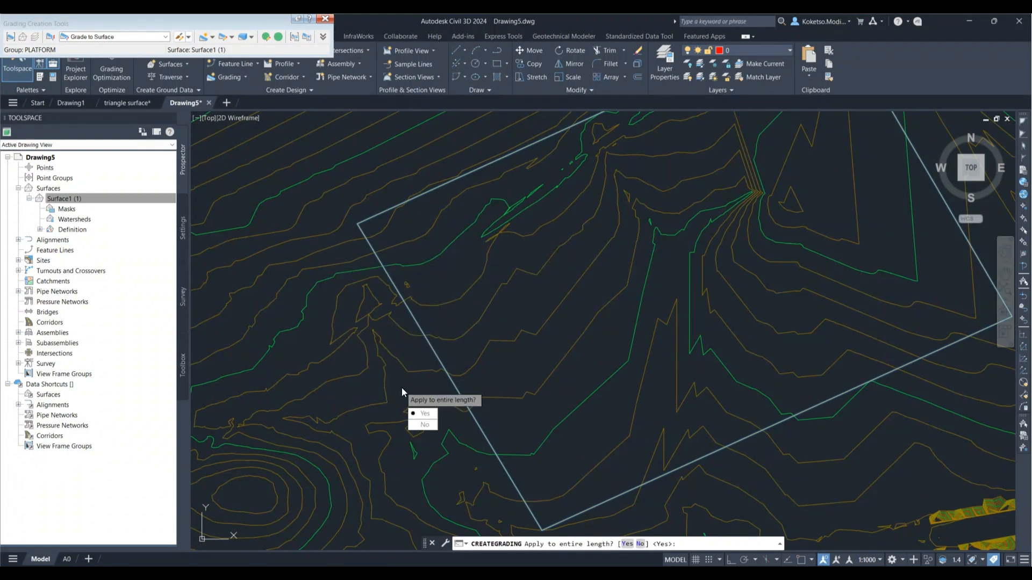
Step: Apply the grading to the feature line's entire length with 1:2.000 cut and fill slopes, and close the grading tools
{"action": "left_click", "coordinate": [419, 413]}
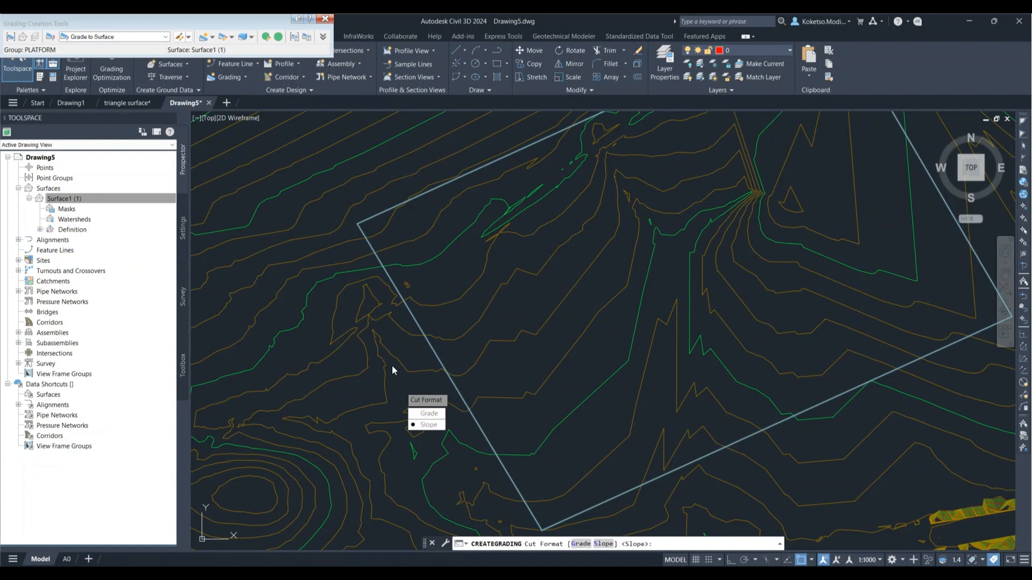
{"action": "key", "text": "Return"}
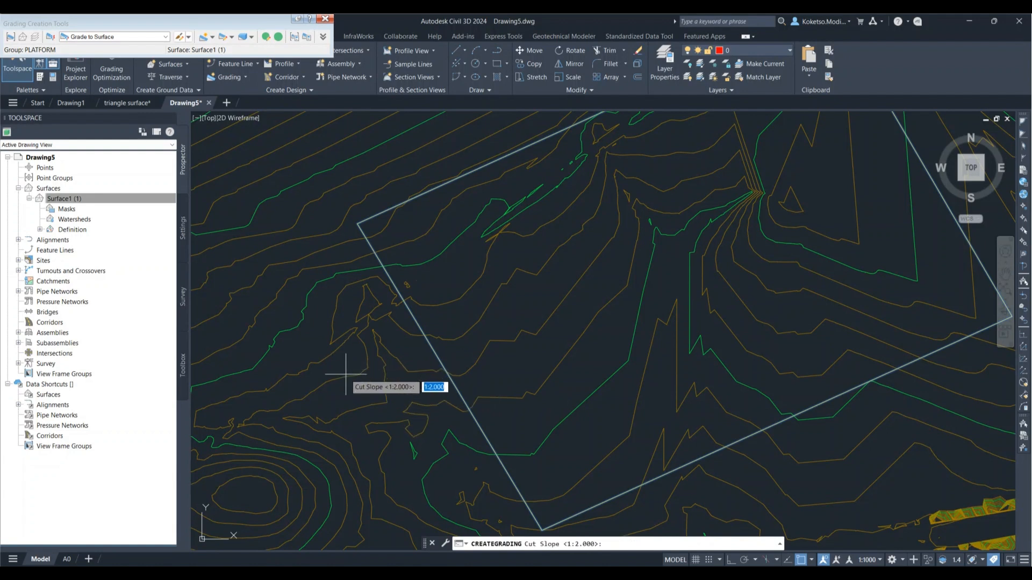
{"action": "key", "text": "Return"}
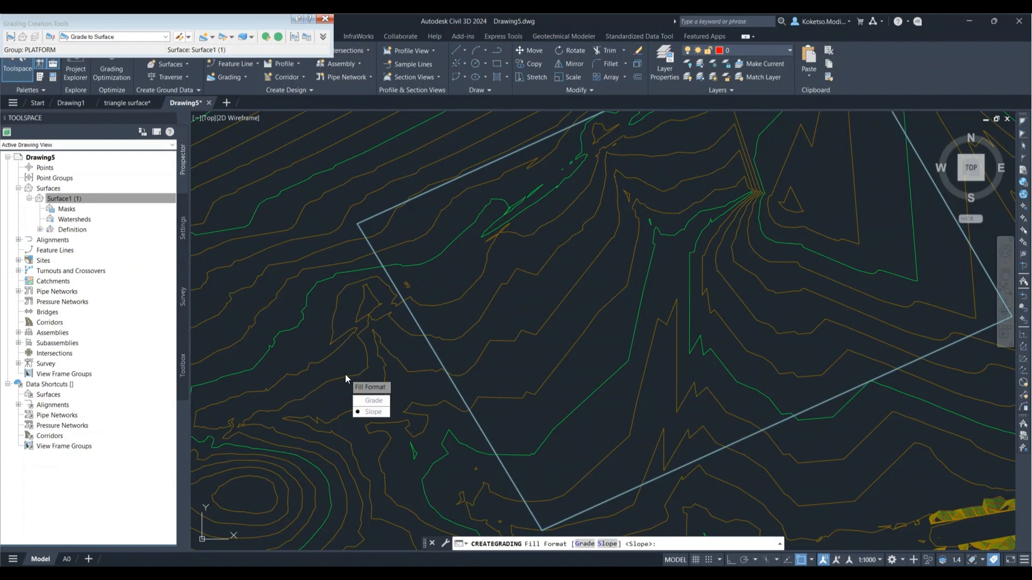
{"action": "left_click", "coordinate": [364, 412]}
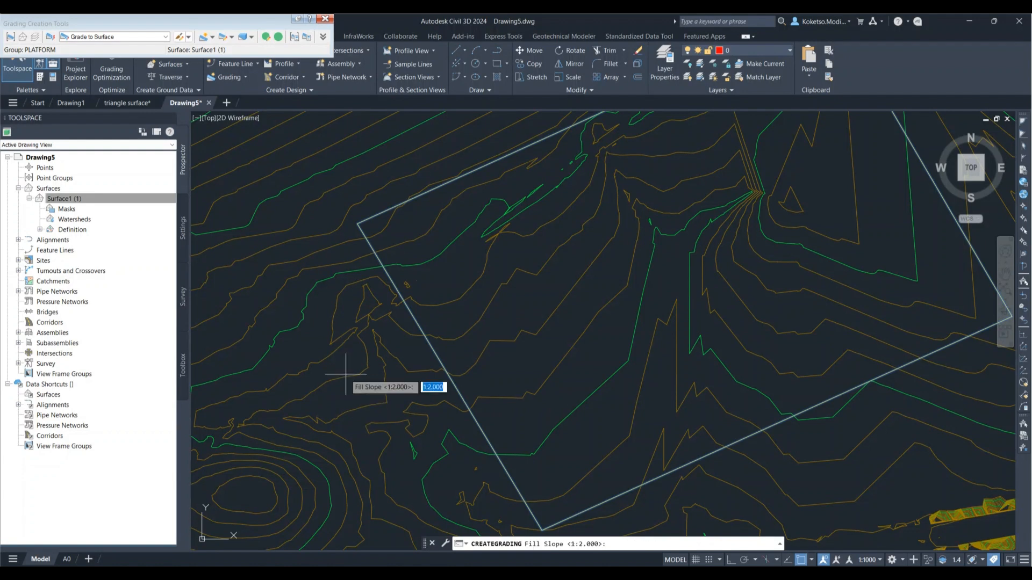
{"action": "key", "text": "Return"}
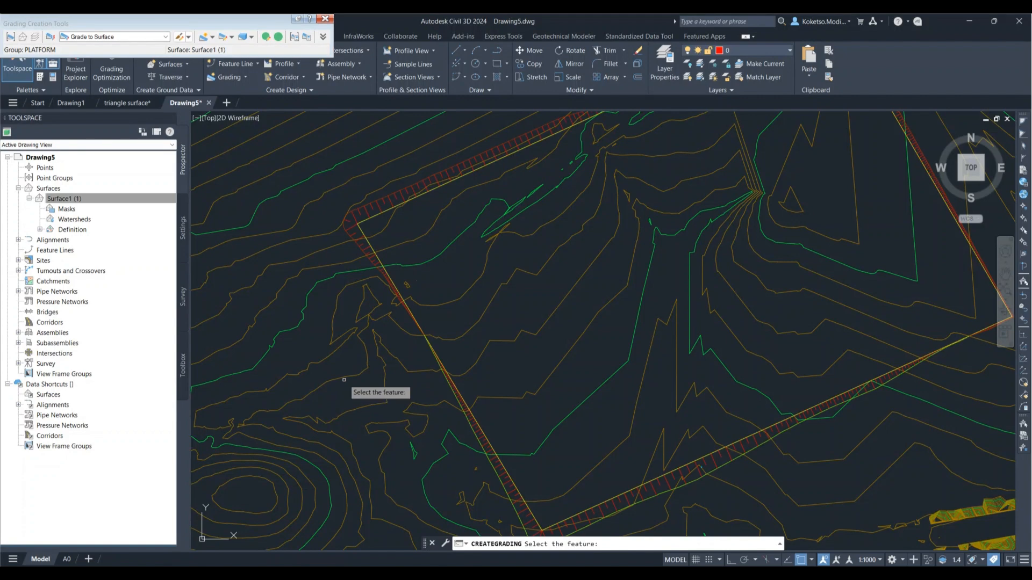
{"action": "scroll", "coordinate": [599, 317], "scroll_direction": "down", "scroll_amount": 2}
{"action": "middle_click_drag", "start_coordinate": [599, 317], "coordinate": [575, 327]}
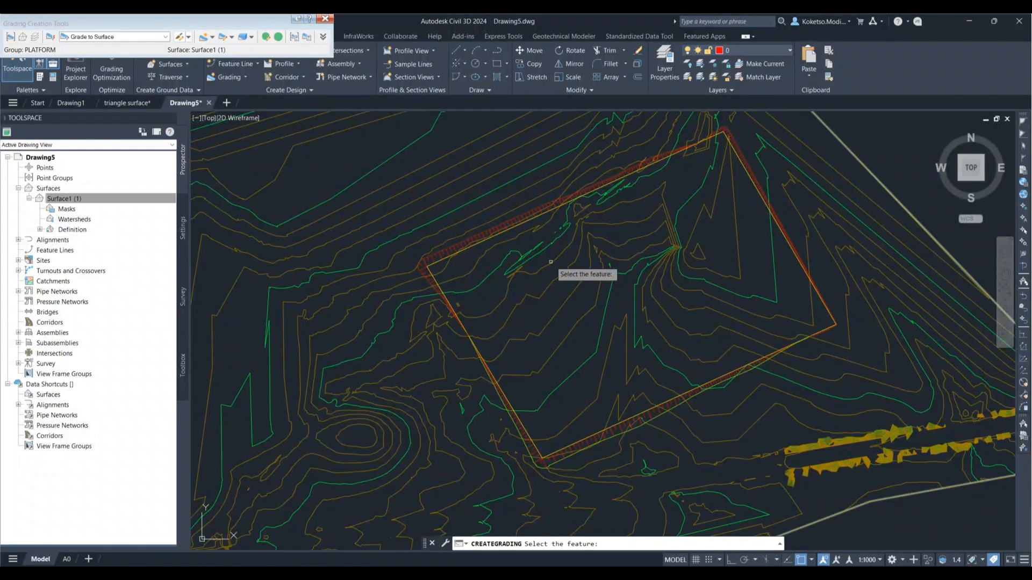
{"action": "key", "text": "Escape"}
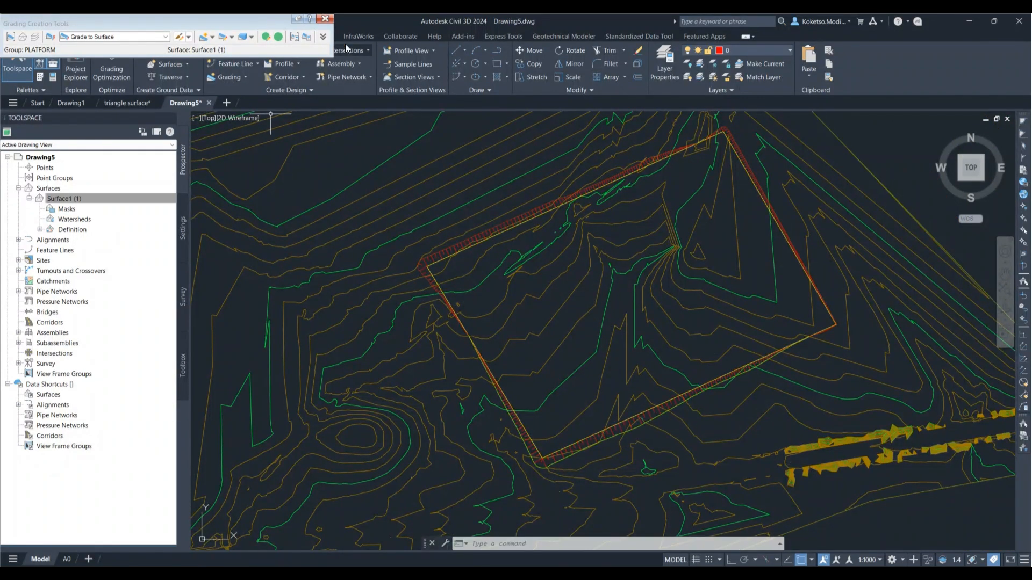
{"action": "left_click", "coordinate": [325, 18]}
{"action": "scroll", "coordinate": [506, 209], "scroll_direction": "up", "scroll_amount": 2}
{"action": "middle_click_drag", "start_coordinate": [507, 232], "coordinate": [470, 219]}
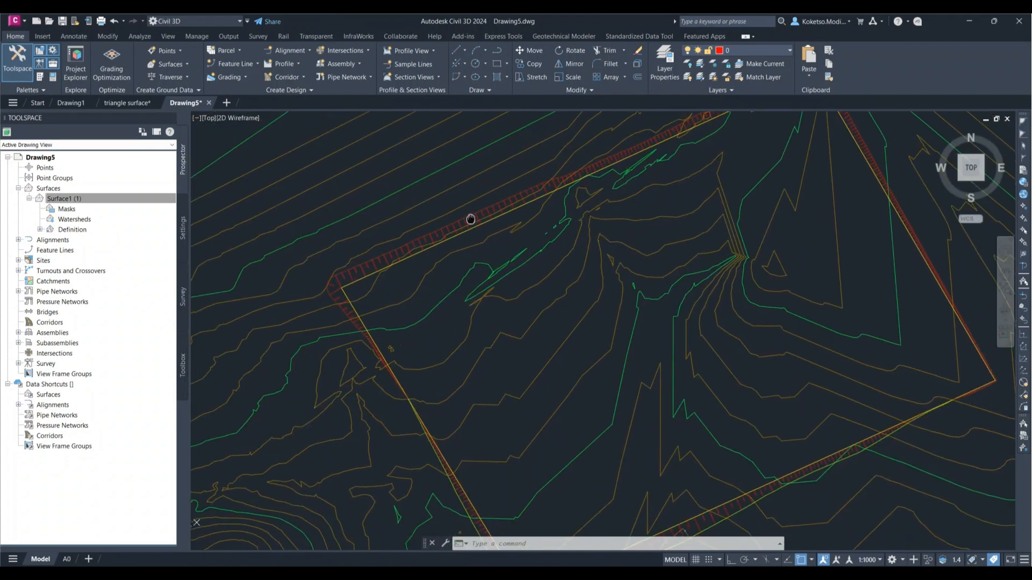
{"action": "scroll", "coordinate": [469, 219], "scroll_direction": "down", "scroll_amount": 2}
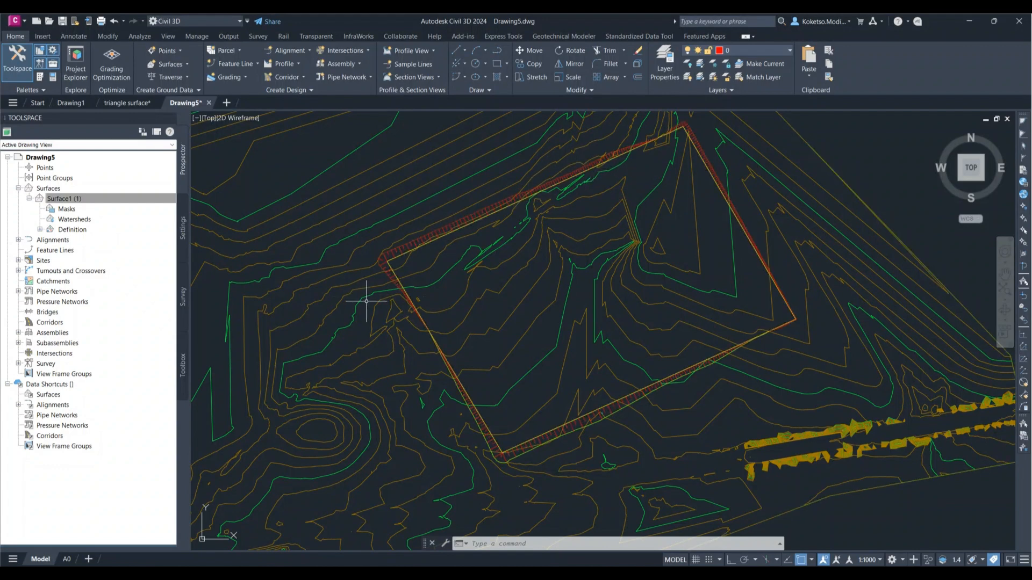
{"action": "scroll", "coordinate": [394, 261], "scroll_direction": "up", "scroll_amount": 3}
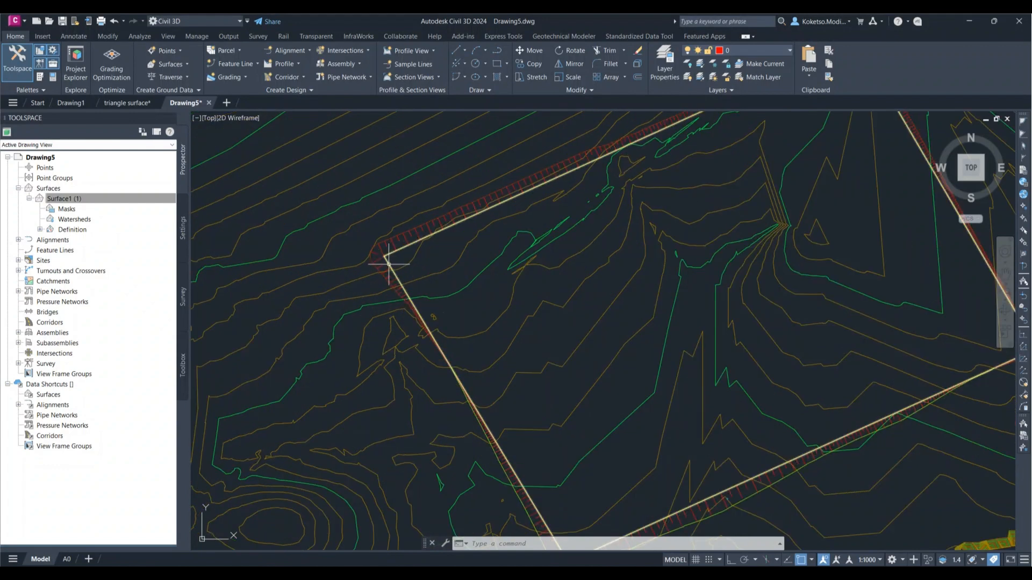
{"action": "scroll", "coordinate": [389, 263], "scroll_direction": "down", "scroll_amount": 3}
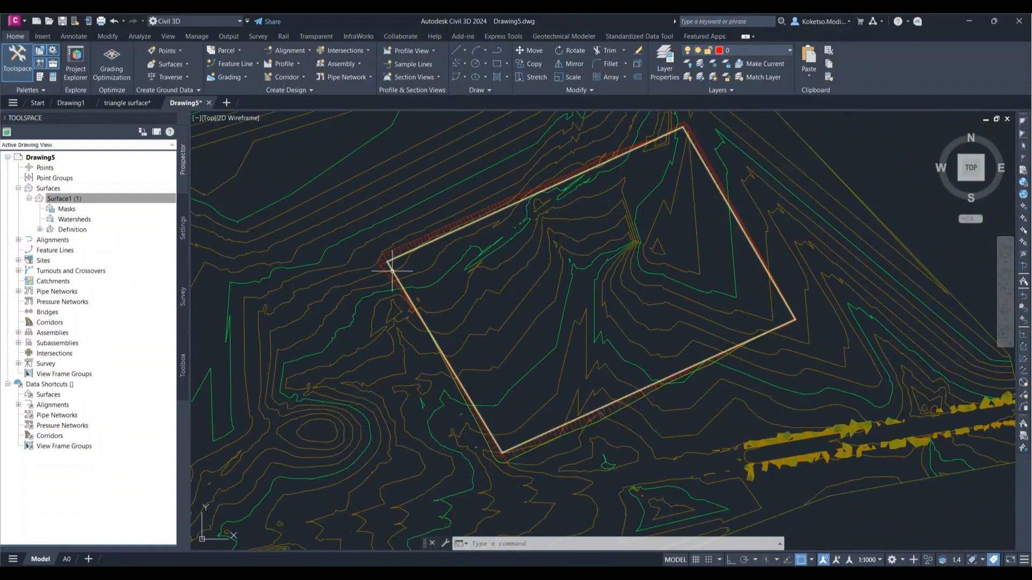
Step: Raise all elevation points of the platform feature line by the 10 m increment in the Elevation Editor
{"action": "left_click", "coordinate": [524, 443]}
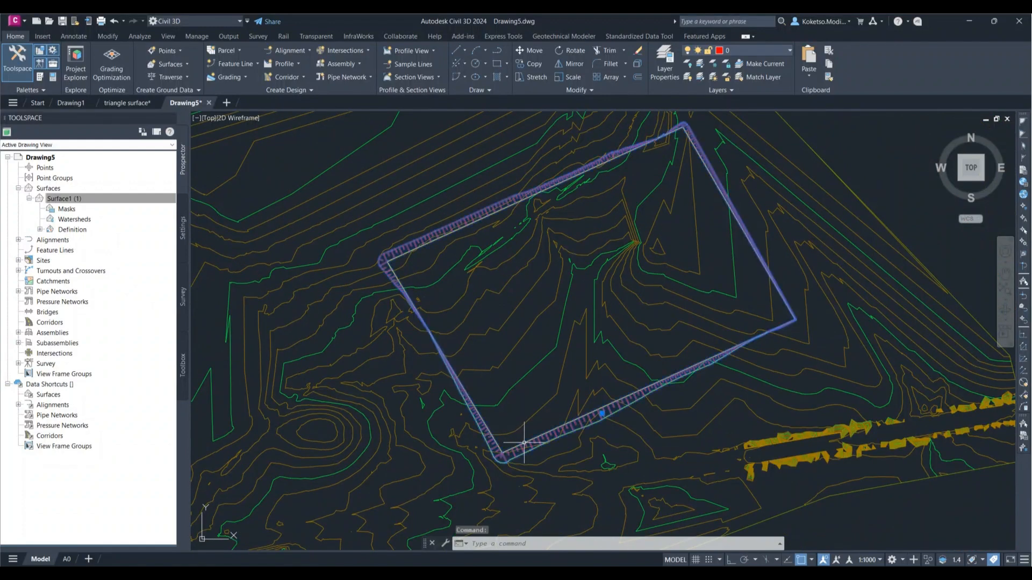
{"action": "key", "text": "Escape"}
{"action": "left_click", "coordinate": [522, 441]}
{"action": "key", "text": "Escape"}
{"action": "left_click", "coordinate": [521, 443]}
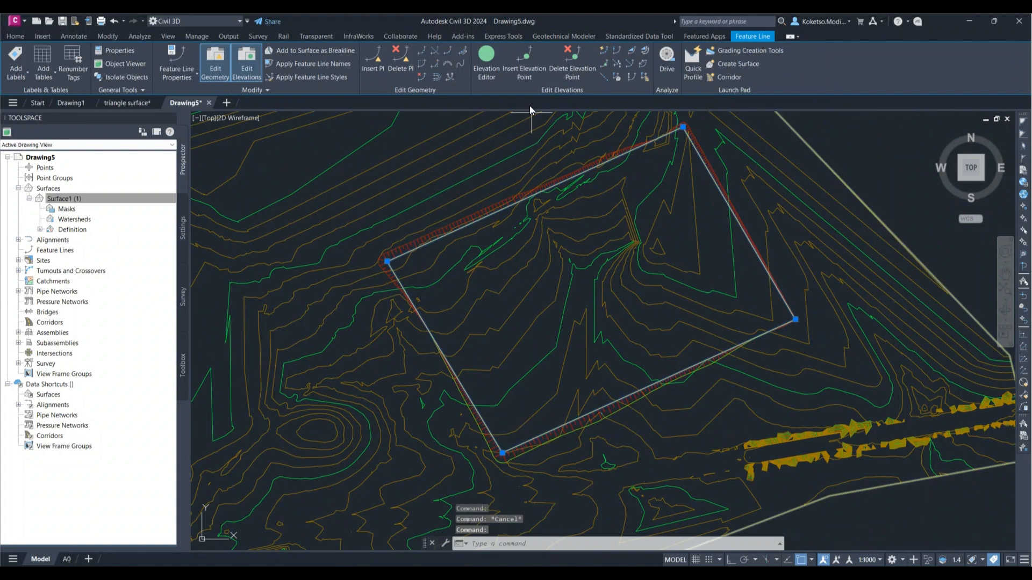
{"action": "left_click", "coordinate": [489, 60]}
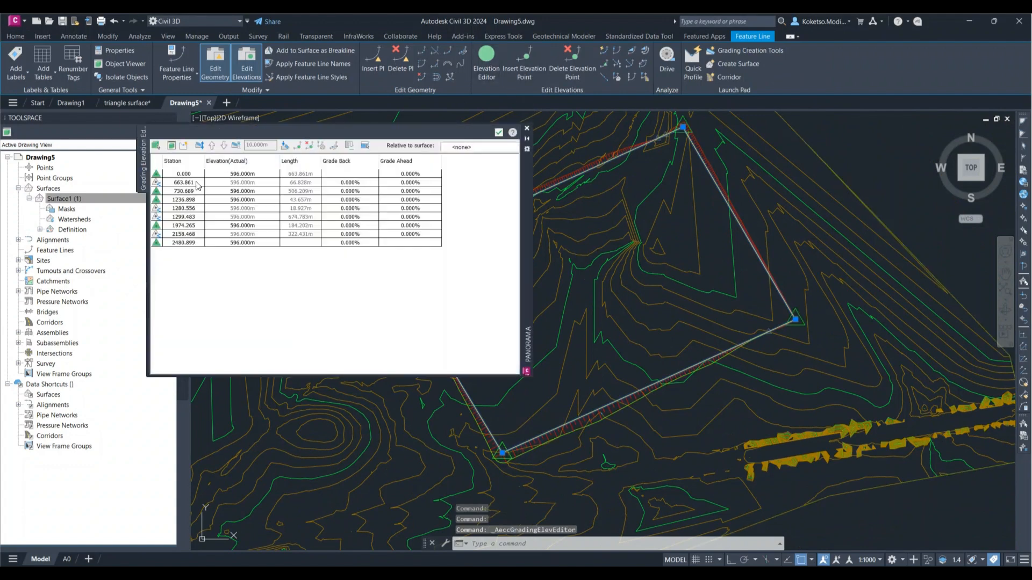
{"action": "left_click", "coordinate": [183, 175]}
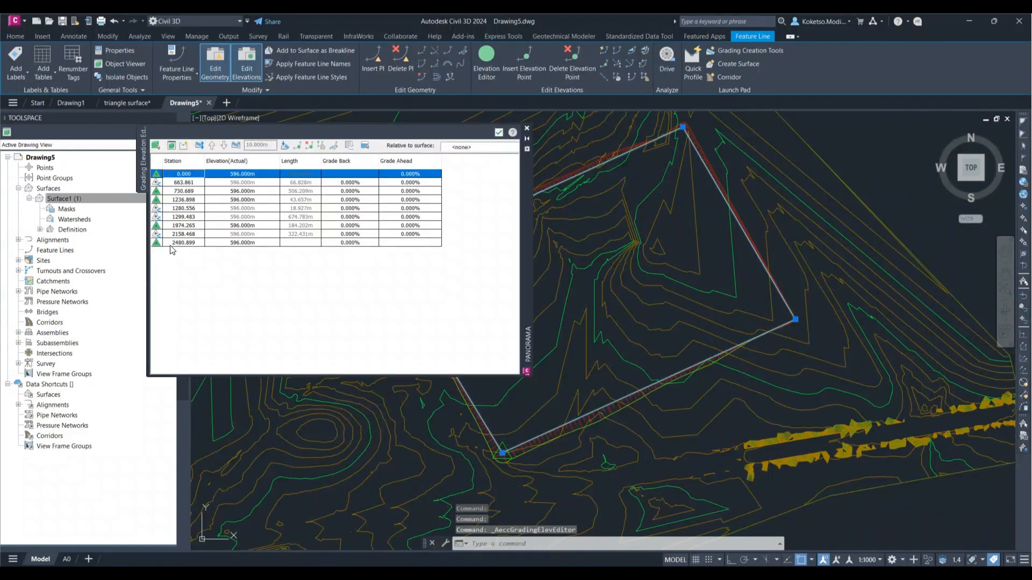
{"action": "left_click", "coordinate": [173, 243], "text": "shift"}
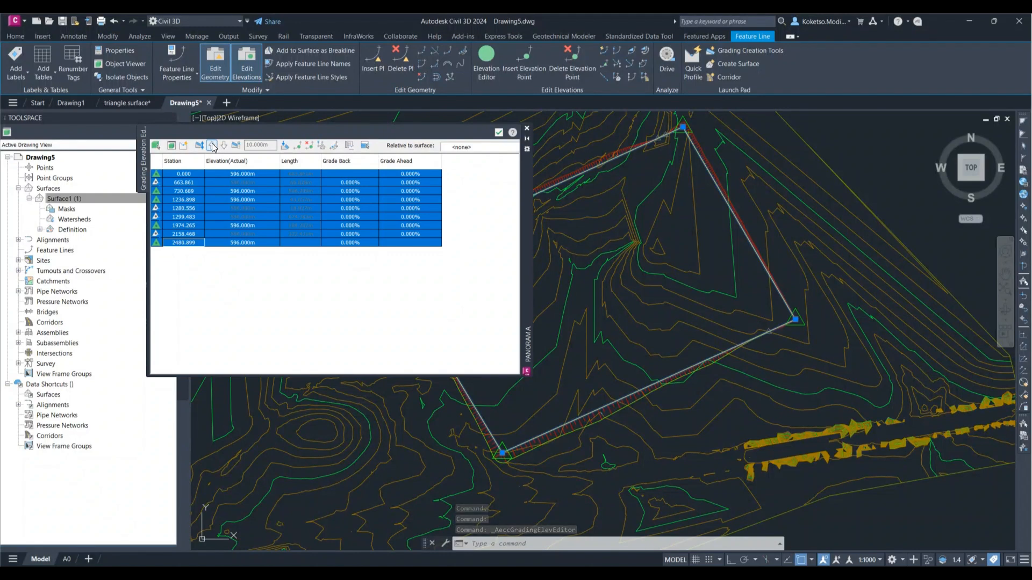
{"action": "left_click", "coordinate": [295, 301]}
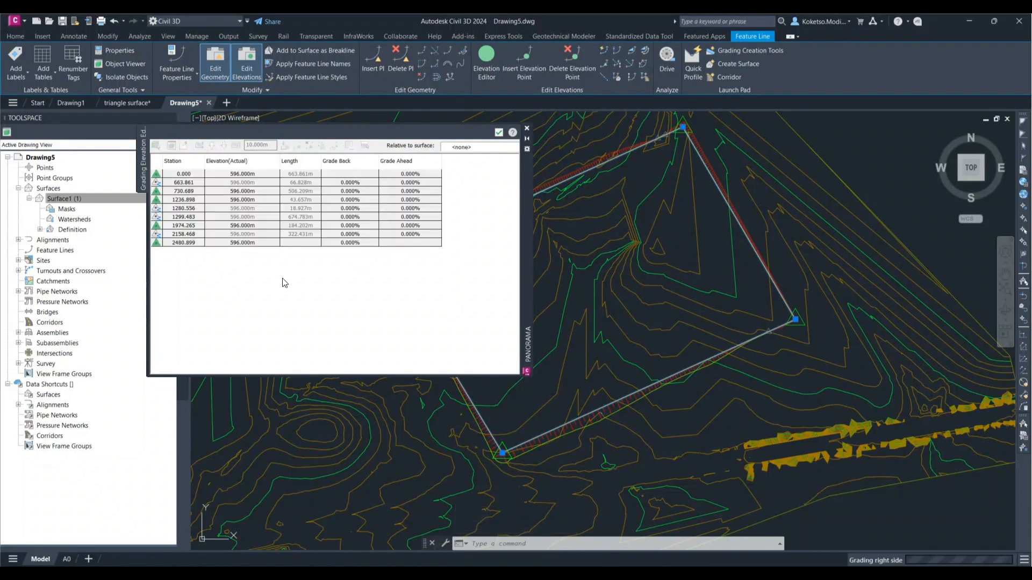
{"action": "left_click", "coordinate": [499, 133]}
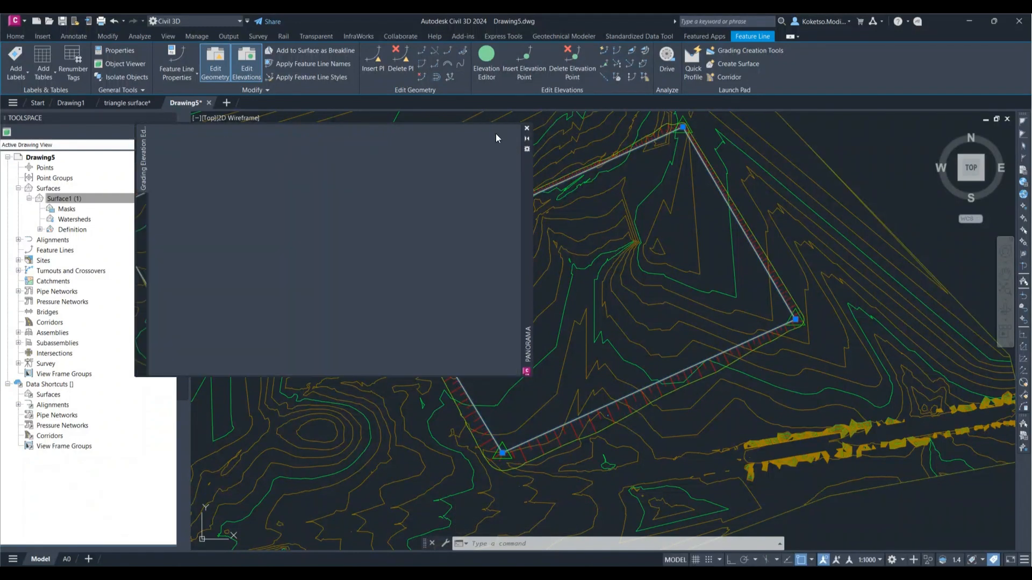
Step: Examine the grading slopes around the platform's corners and edges against the surface contours
{"action": "scroll", "coordinate": [587, 426], "scroll_direction": "up", "scroll_amount": 4}
{"action": "scroll", "coordinate": [587, 430], "scroll_direction": "down", "scroll_amount": 2}
{"action": "key", "text": "Escape"}
{"action": "middle_click_drag", "start_coordinate": [795, 322], "coordinate": [674, 421]}
{"action": "middle_click_drag", "start_coordinate": [753, 258], "coordinate": [850, 345]}
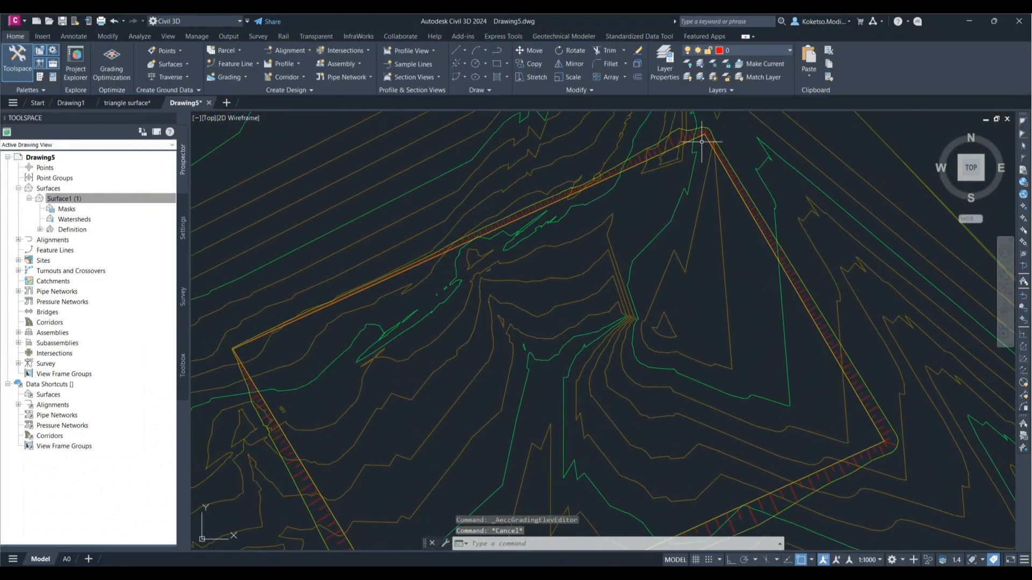
{"action": "scroll", "coordinate": [557, 219], "scroll_direction": "down", "scroll_amount": 3}
{"action": "scroll", "coordinate": [586, 352], "scroll_direction": "up", "scroll_amount": 7}
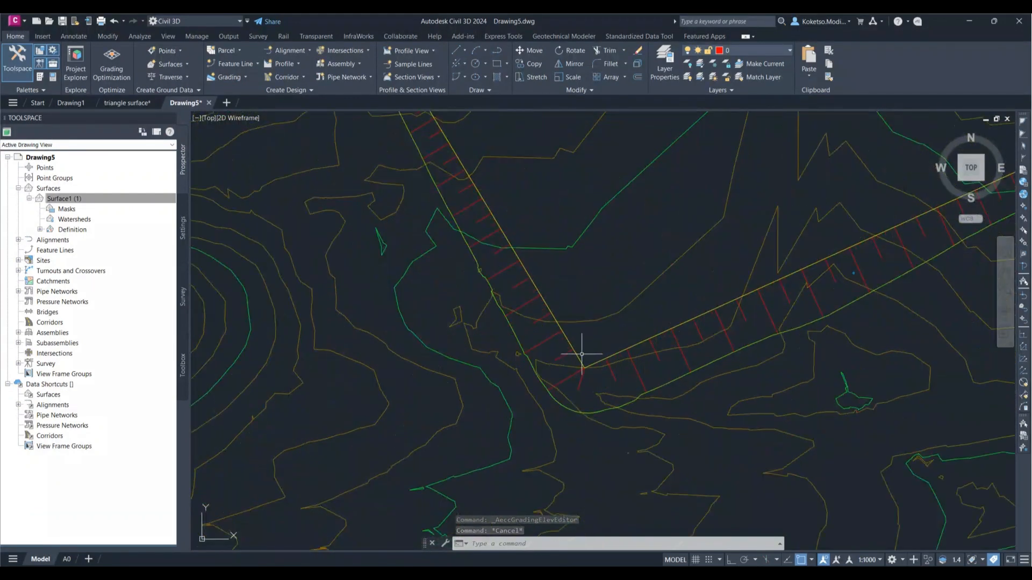
{"action": "scroll", "coordinate": [570, 322], "scroll_direction": "down", "scroll_amount": 5}
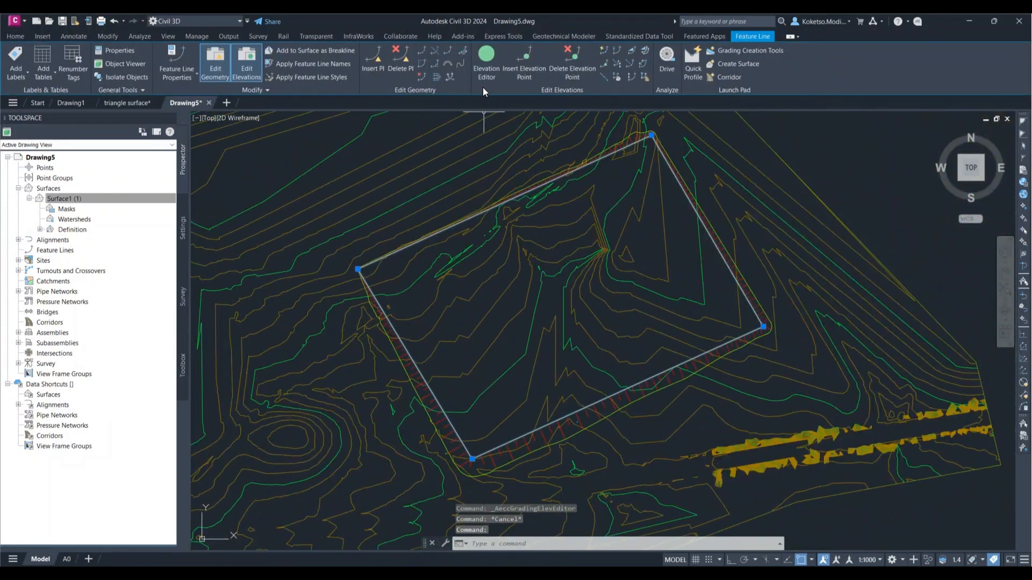
Step: Raise every point of the platform feature line by another 10 m and close the Elevation Editor
{"action": "left_click", "coordinate": [484, 63]}
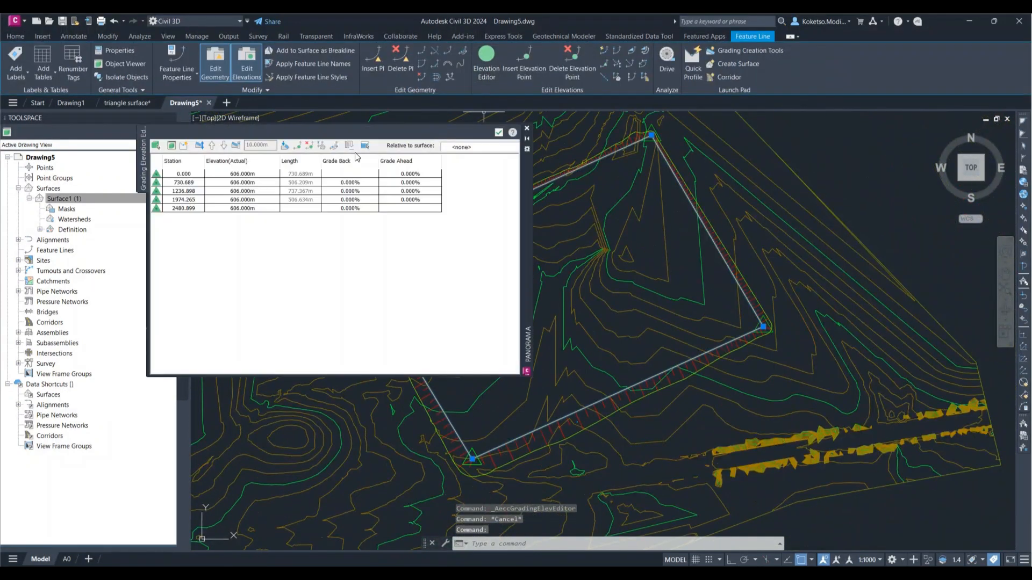
{"action": "left_click", "coordinate": [175, 174]}
{"action": "left_click", "coordinate": [182, 208], "text": "shift"}
{"action": "left_click", "coordinate": [212, 145]}
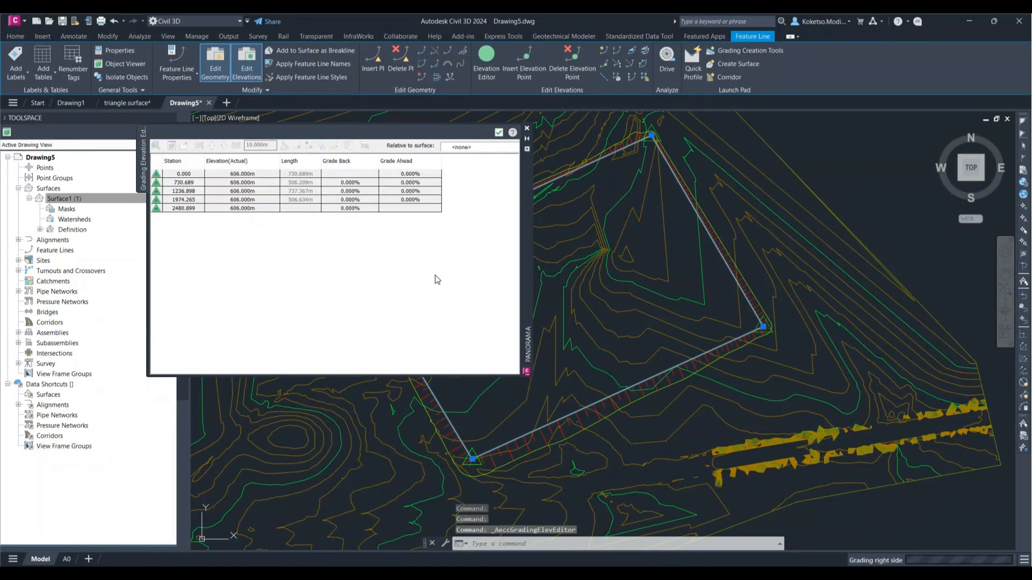
{"action": "left_click", "coordinate": [499, 132]}
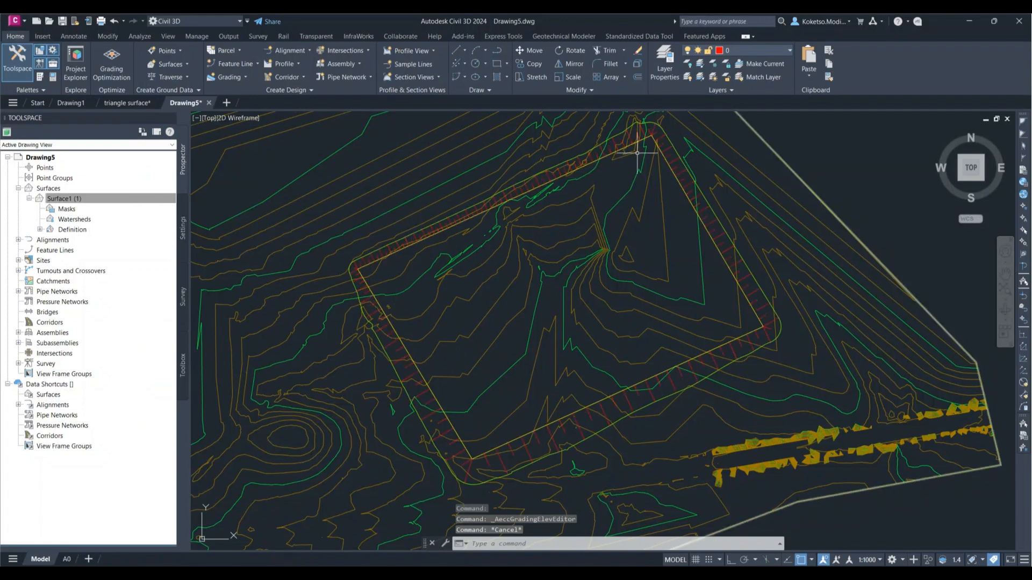
Step: Create a grading infill in the area enclosed by the platform feature line
{"action": "scroll", "coordinate": [601, 293], "scroll_direction": "down", "scroll_amount": 5}
{"action": "scroll", "coordinate": [645, 317], "scroll_direction": "up", "scroll_amount": 3}
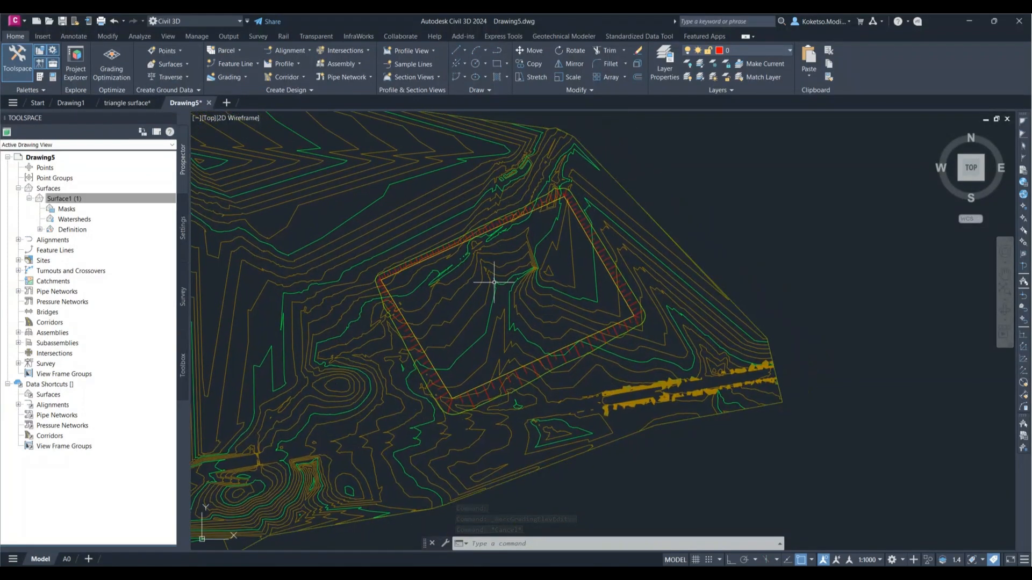
{"action": "middle_click_drag", "start_coordinate": [495, 276], "coordinate": [530, 288]}
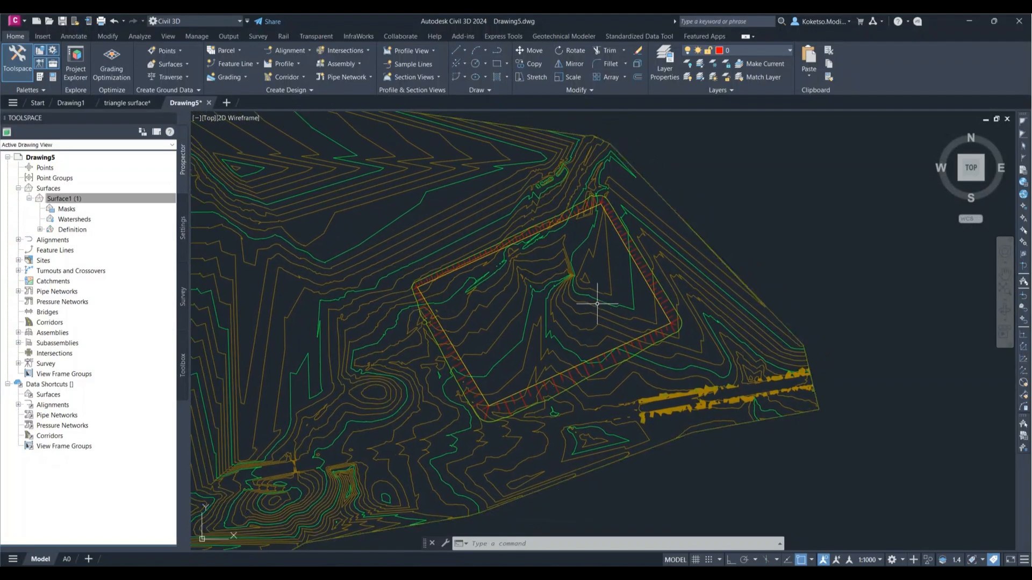
{"action": "scroll", "coordinate": [604, 276], "scroll_direction": "up", "scroll_amount": 2}
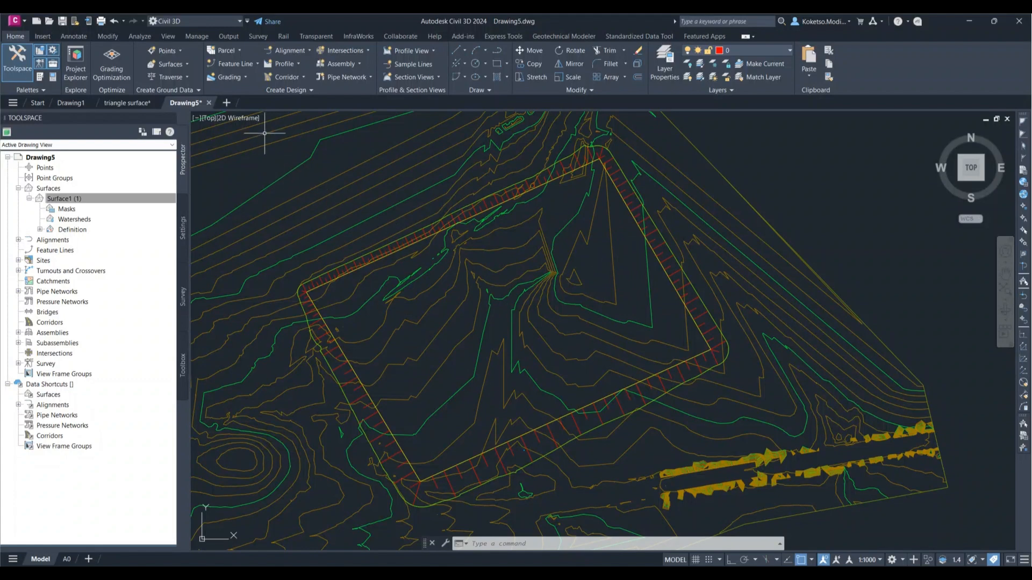
{"action": "left_click", "coordinate": [240, 76]}
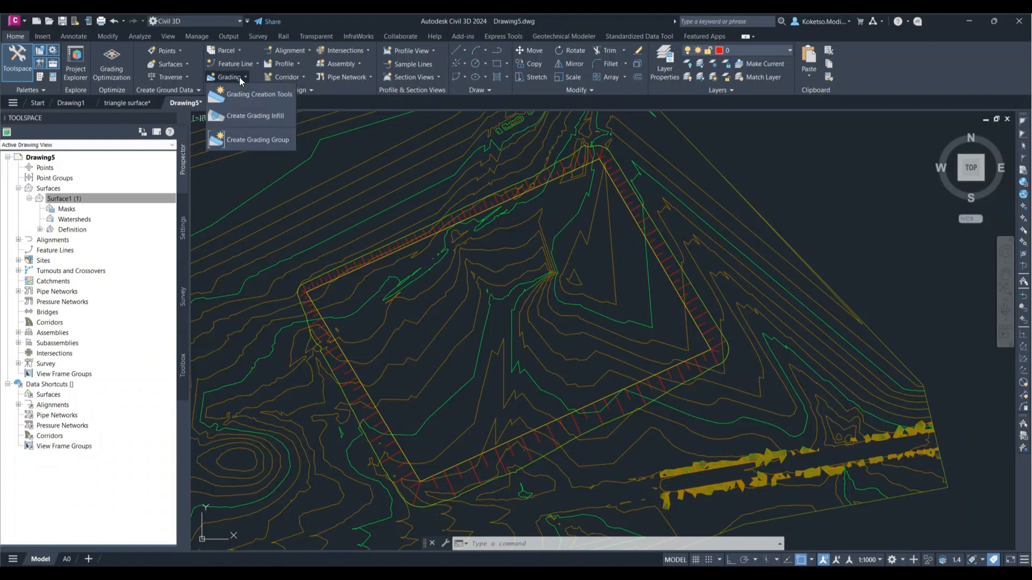
{"action": "left_click", "coordinate": [241, 116]}
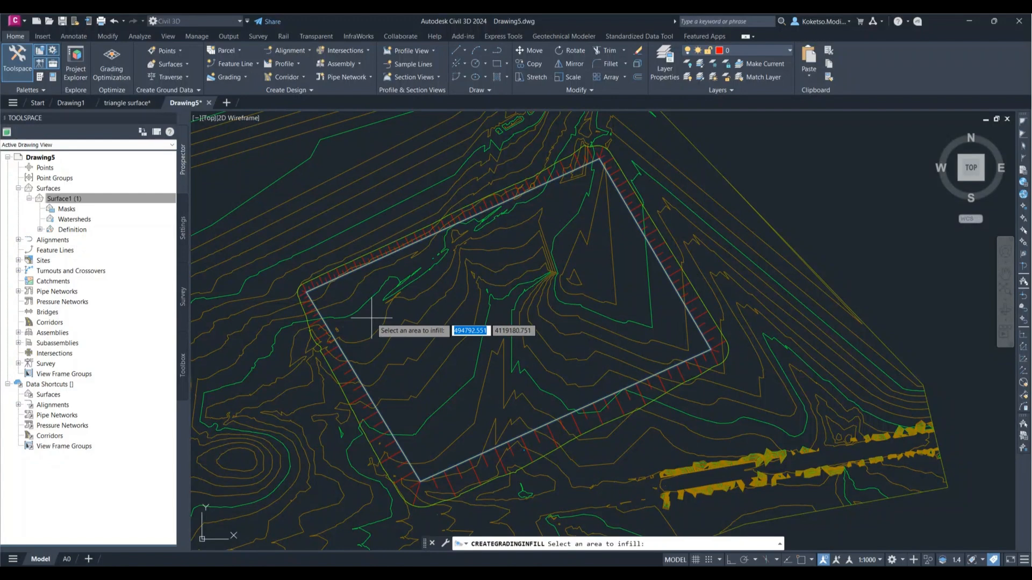
{"action": "left_click", "coordinate": [371, 318]}
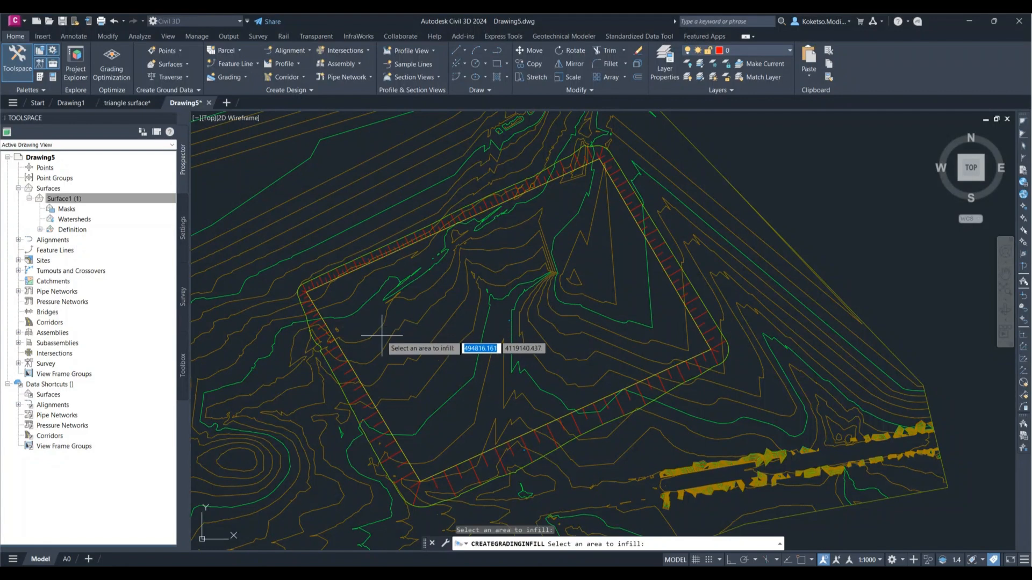
{"action": "key", "text": "Return"}
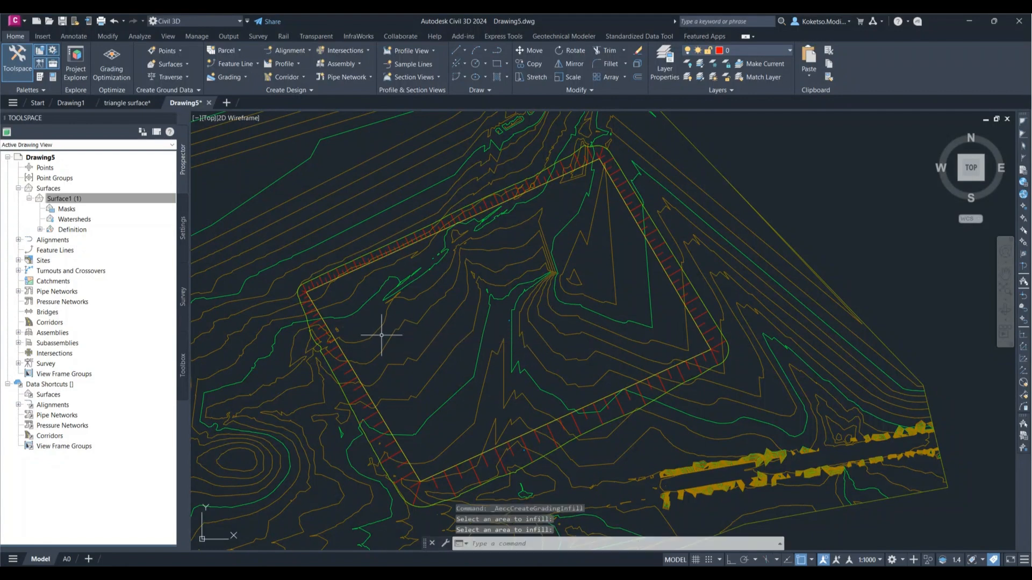
Step: Select the whole surface together with the platform grading and open them in a maximized Object Viewer
{"action": "scroll", "coordinate": [594, 348], "scroll_direction": "down", "scroll_amount": 5}
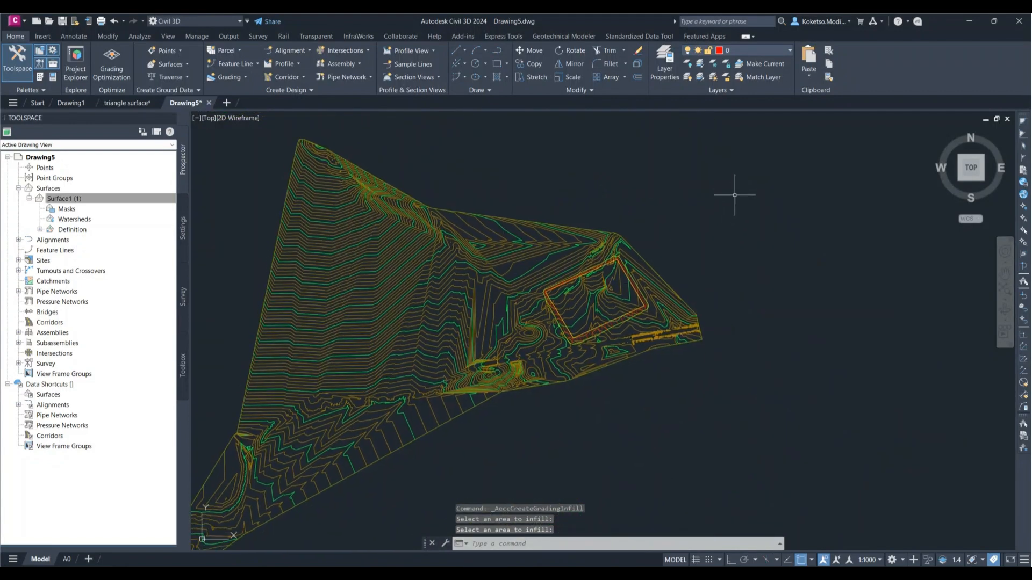
{"action": "scroll", "coordinate": [727, 191], "scroll_direction": "down", "scroll_amount": 2}
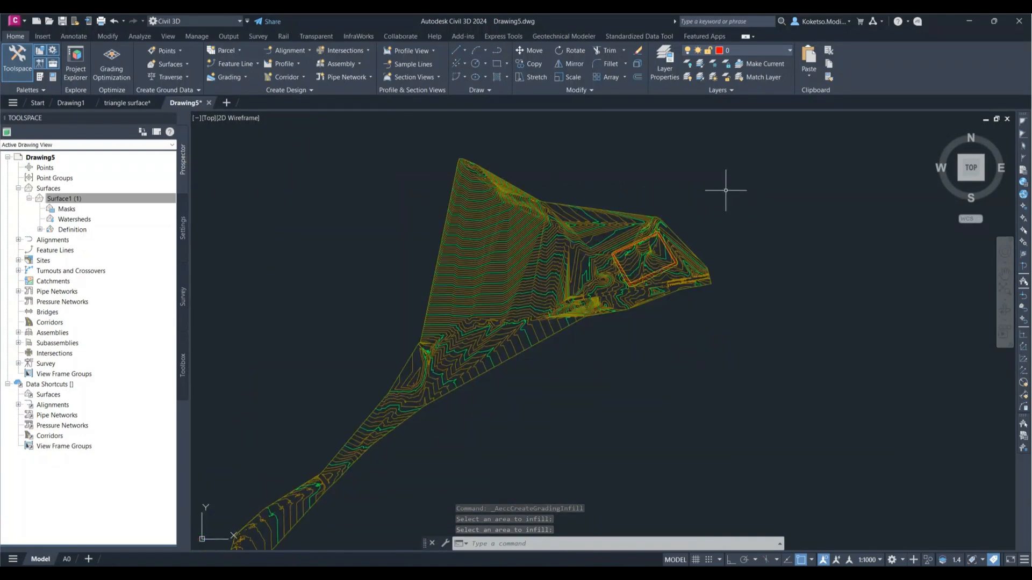
{"action": "left_click", "coordinate": [747, 153]}
{"action": "left_click", "coordinate": [274, 443]}
{"action": "scroll", "coordinate": [643, 253], "scroll_direction": "up", "scroll_amount": 5}
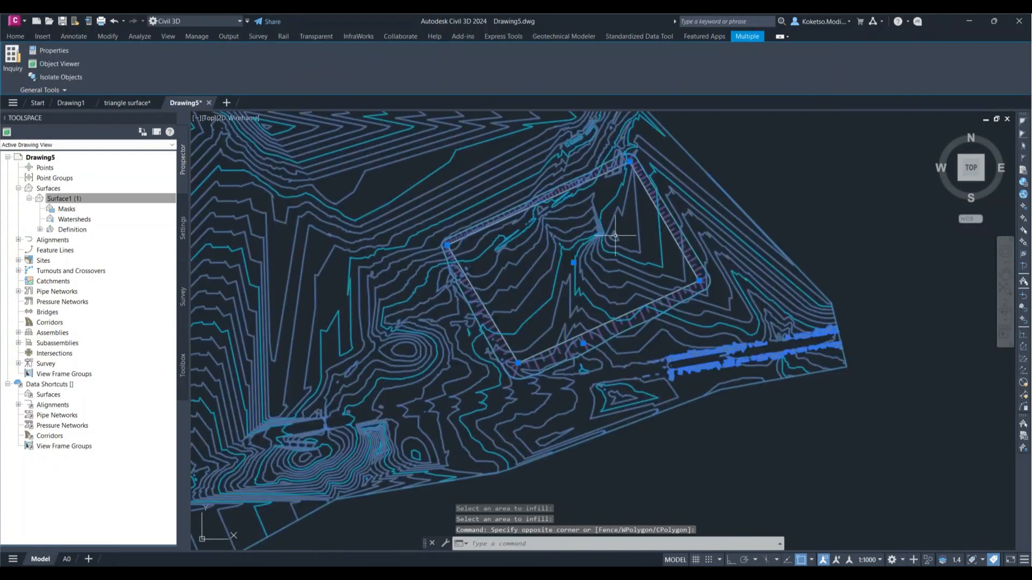
{"action": "right_click", "coordinate": [586, 218]}
{"action": "left_click", "coordinate": [613, 332]}
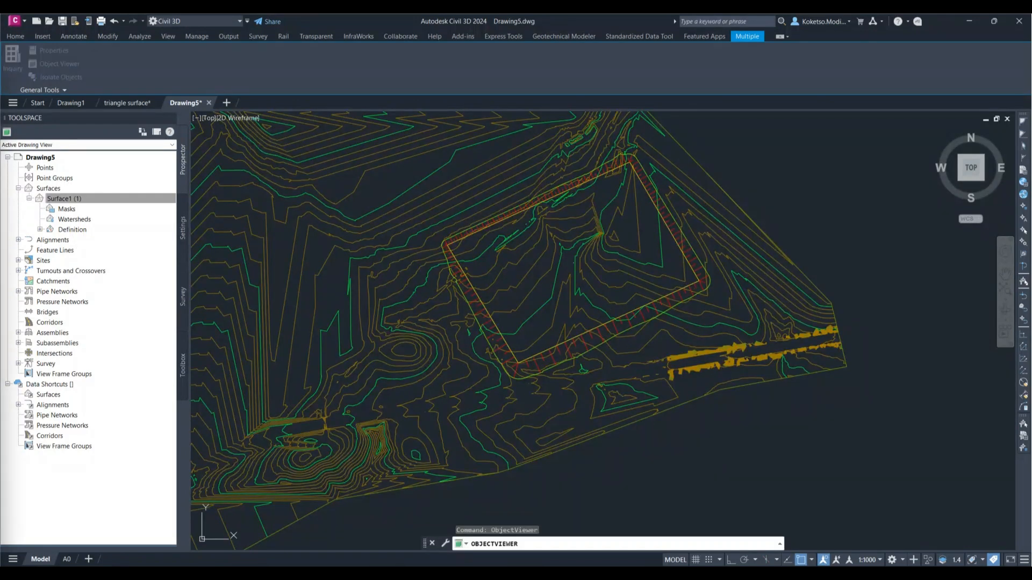
{"action": "left_click_drag", "start_coordinate": [512, 27], "coordinate": [472, 75]}
{"action": "left_click", "coordinate": [739, 70]}
Step: Inspect the raised platform, its infill and its side slopes in 3D, and close the Object Viewer
{"action": "left_click_drag", "start_coordinate": [663, 235], "coordinate": [483, 207]}
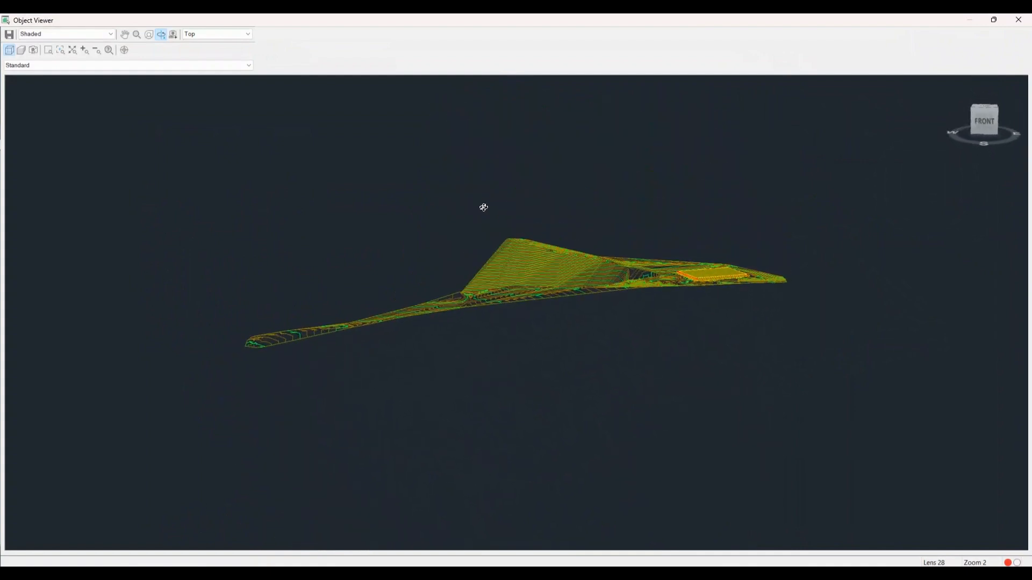
{"action": "scroll", "coordinate": [746, 264], "scroll_direction": "up", "scroll_amount": 5}
{"action": "middle_click_drag", "start_coordinate": [873, 208], "coordinate": [181, 338]}
{"action": "scroll", "coordinate": [717, 293], "scroll_direction": "up", "scroll_amount": 2}
{"action": "left_click_drag", "start_coordinate": [716, 293], "coordinate": [578, 275]}
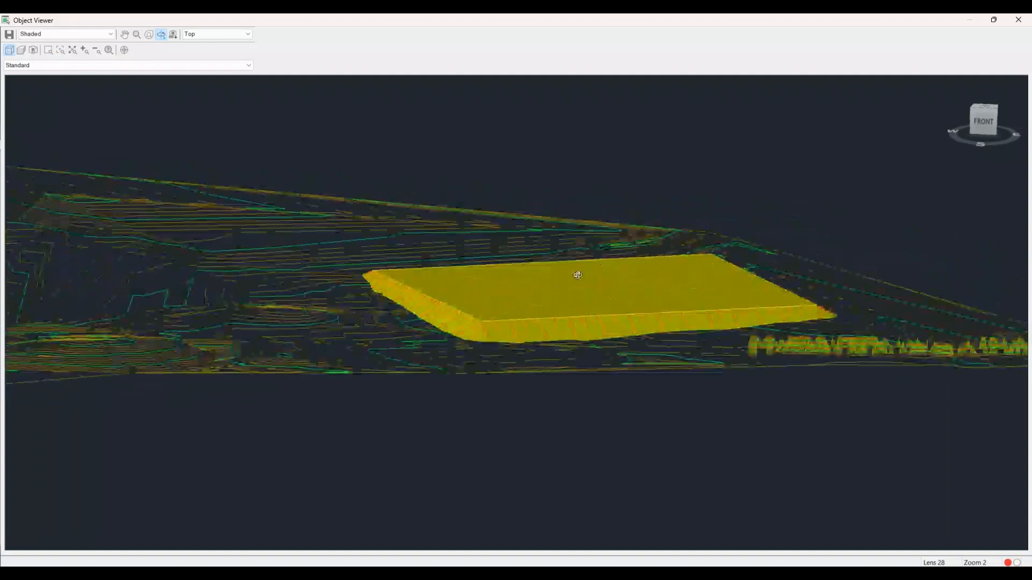
{"action": "middle_click_drag", "start_coordinate": [578, 275], "coordinate": [430, 321]}
{"action": "scroll", "coordinate": [357, 361], "scroll_direction": "up", "scroll_amount": 3}
{"action": "scroll", "coordinate": [382, 362], "scroll_direction": "down", "scroll_amount": 4}
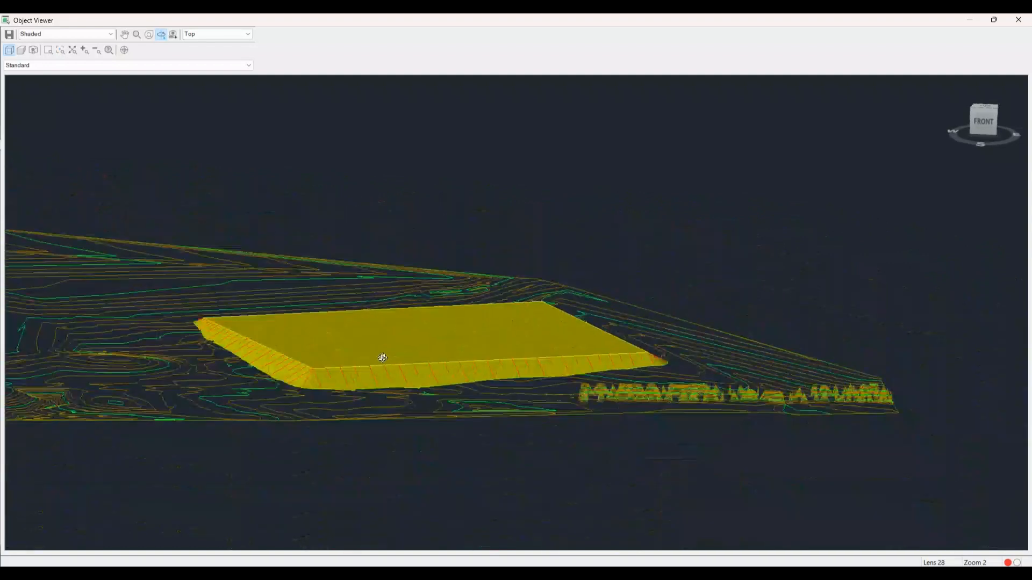
{"action": "middle_click_drag", "start_coordinate": [382, 358], "coordinate": [456, 352]}
{"action": "scroll", "coordinate": [306, 329], "scroll_direction": "up", "scroll_amount": 2}
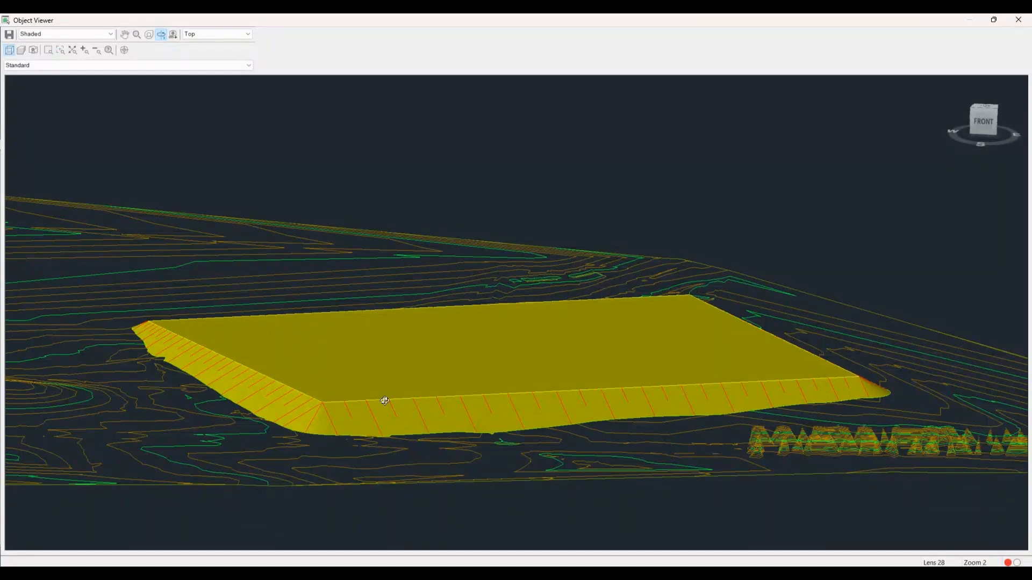
{"action": "middle_click_drag", "start_coordinate": [182, 337], "coordinate": [228, 319]}
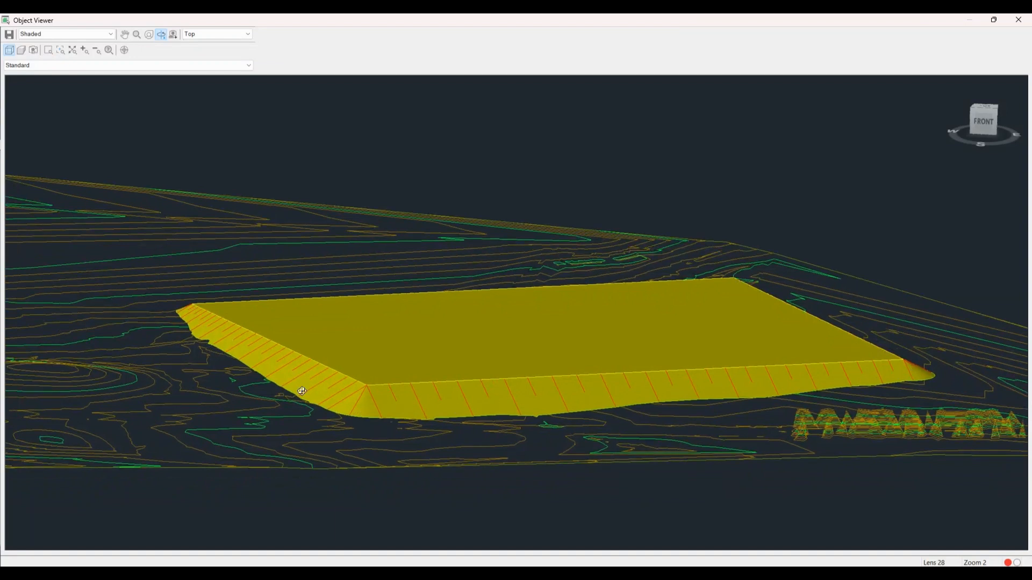
{"action": "scroll", "coordinate": [524, 318], "scroll_direction": "down", "scroll_amount": 5}
{"action": "left_click_drag", "start_coordinate": [546, 323], "coordinate": [507, 351]}
{"action": "scroll", "coordinate": [487, 285], "scroll_direction": "up", "scroll_amount": 3}
{"action": "scroll", "coordinate": [491, 284], "scroll_direction": "up", "scroll_amount": 3}
{"action": "middle_click_drag", "start_coordinate": [492, 283], "coordinate": [536, 376]}
{"action": "left_click", "coordinate": [1017, 23]}
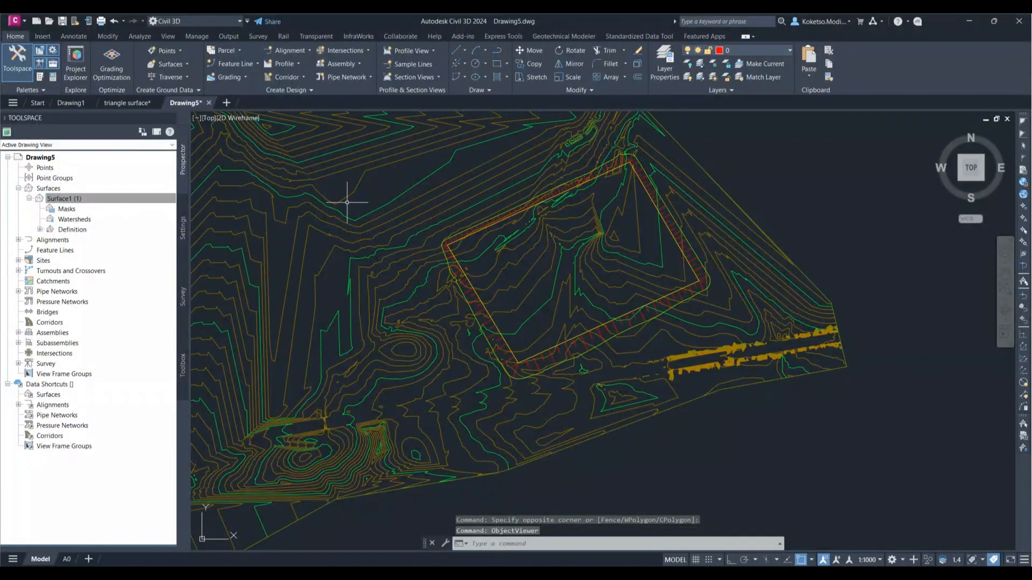
{"action": "scroll", "coordinate": [357, 249], "scroll_direction": "up", "scroll_amount": 5}
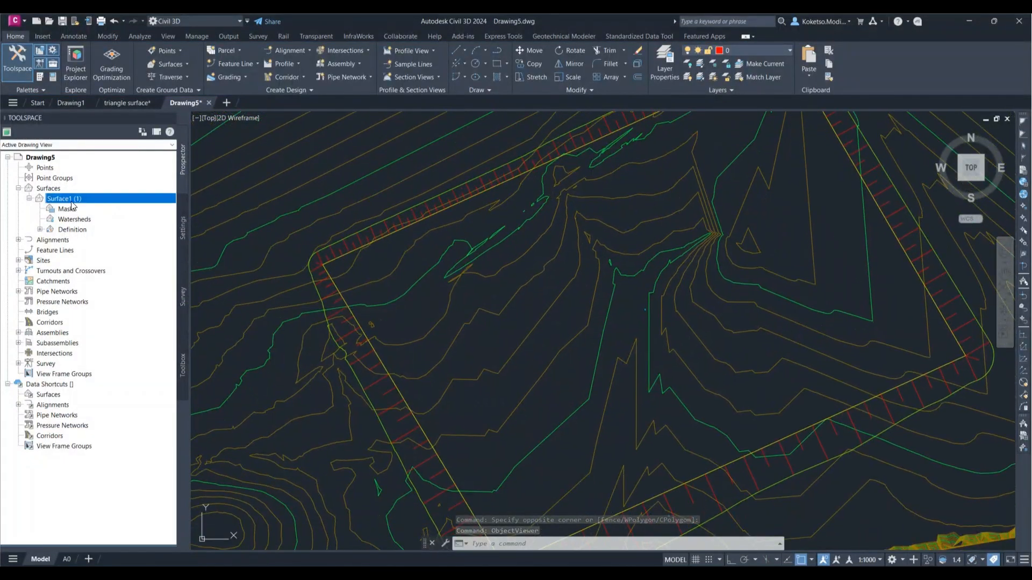
{"action": "right_click", "coordinate": [72, 202]}
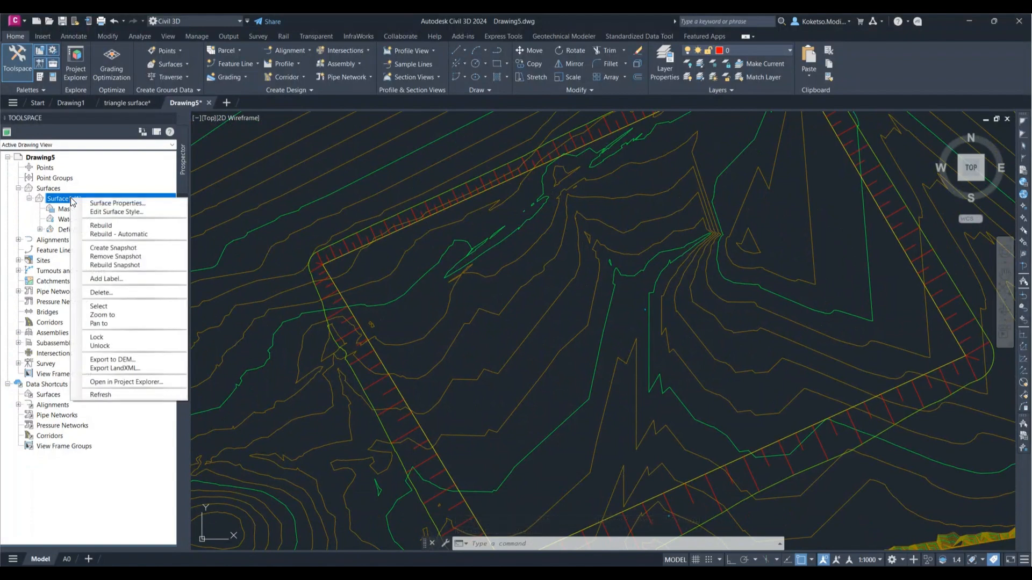
{"action": "right_click", "coordinate": [49, 189]}
{"action": "left_click", "coordinate": [345, 248]}
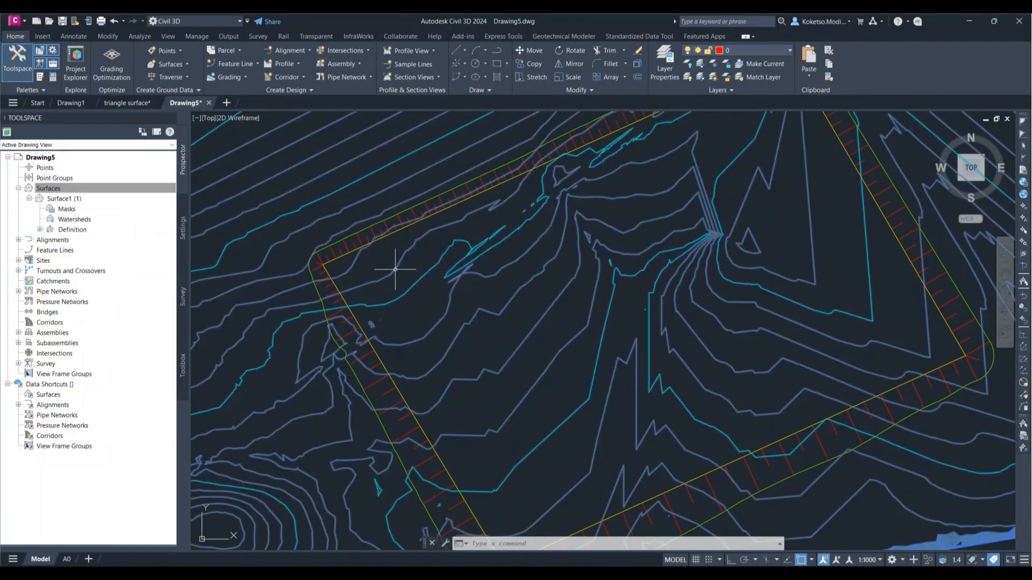
{"action": "key", "text": "Escape"}
Step: Turn on automatic surface creation for the PLATFORM grading group, creating a TIN surface named PLATFORM with the Triangles | Border style
{"action": "left_click", "coordinate": [352, 255]}
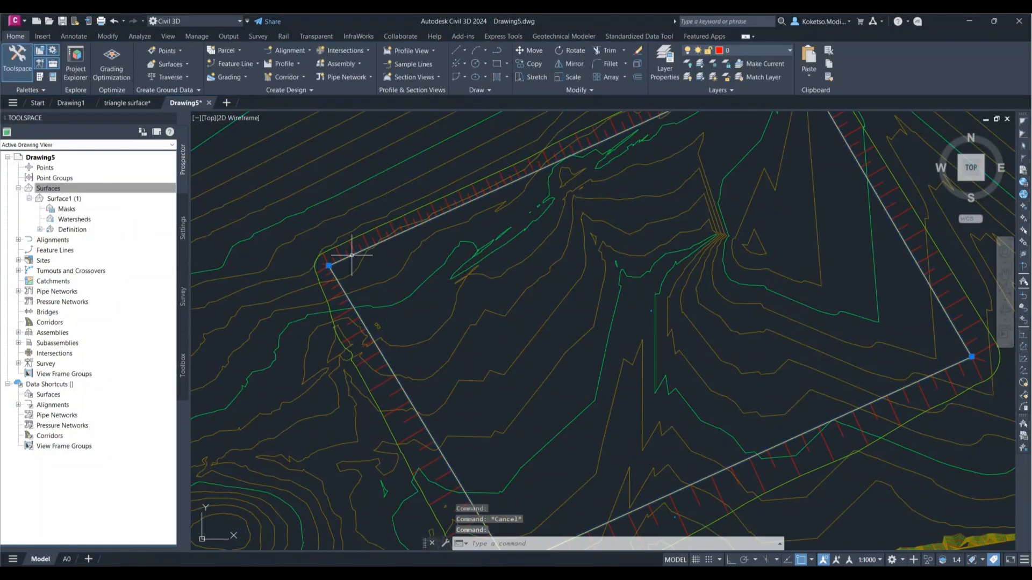
{"action": "left_click", "coordinate": [326, 276]}
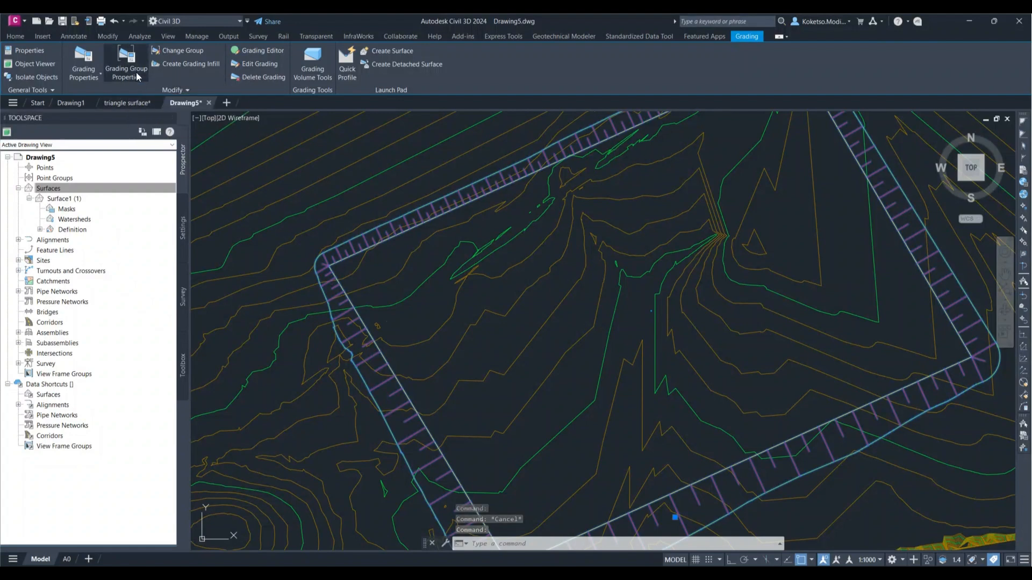
{"action": "left_click", "coordinate": [129, 61]}
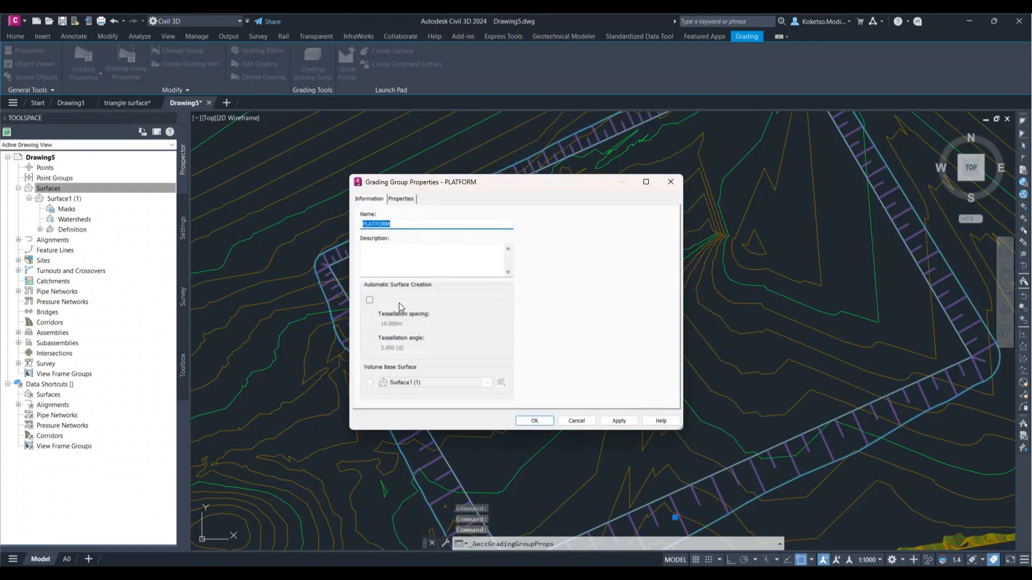
{"action": "left_click", "coordinate": [370, 300]}
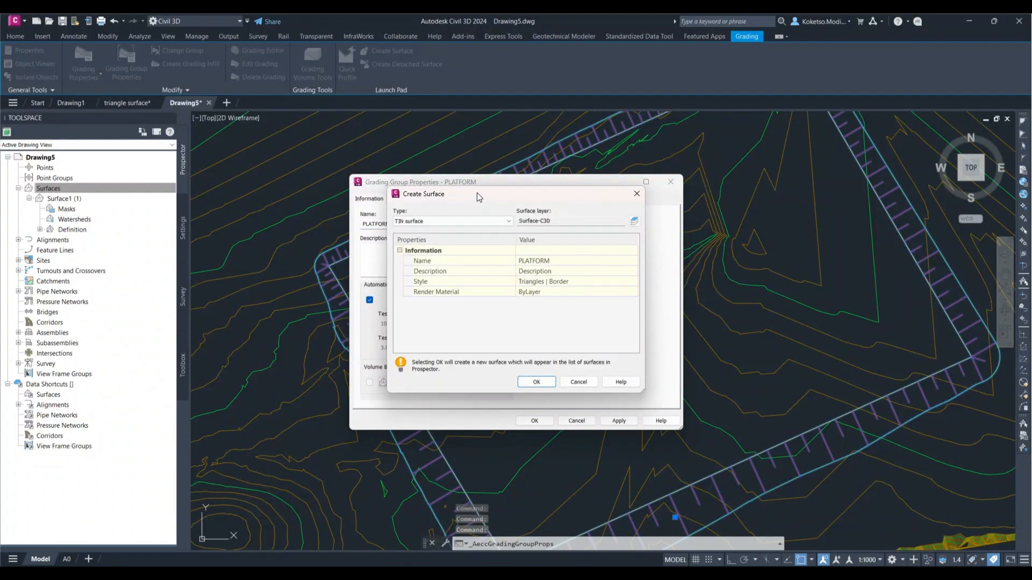
{"action": "left_click", "coordinate": [533, 383]}
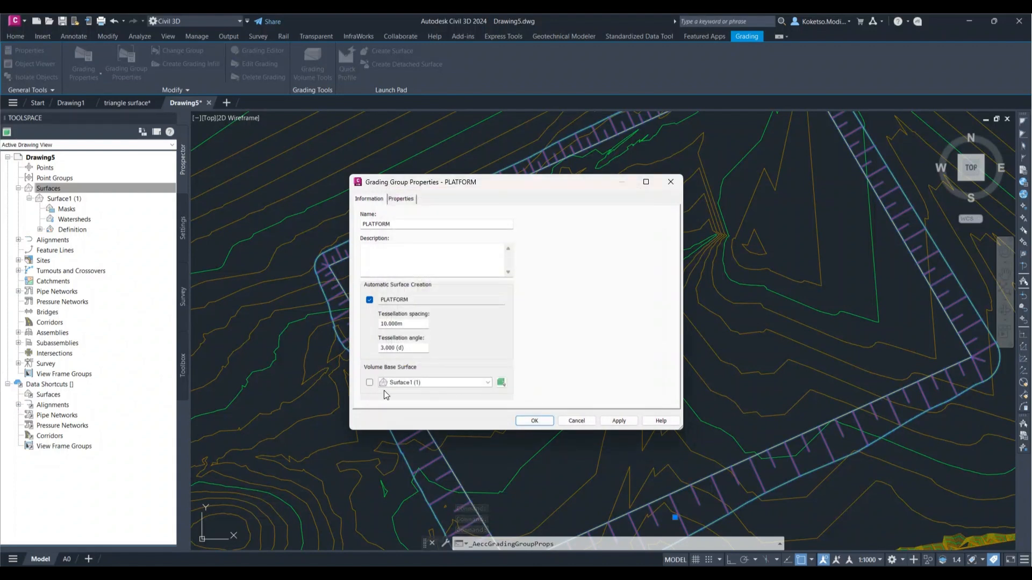
Step: Set Surface1 (1) as the grading group's volume base surface, apply the settings and close the properties
{"action": "left_click", "coordinate": [435, 383]}
{"action": "left_click", "coordinate": [435, 382]}
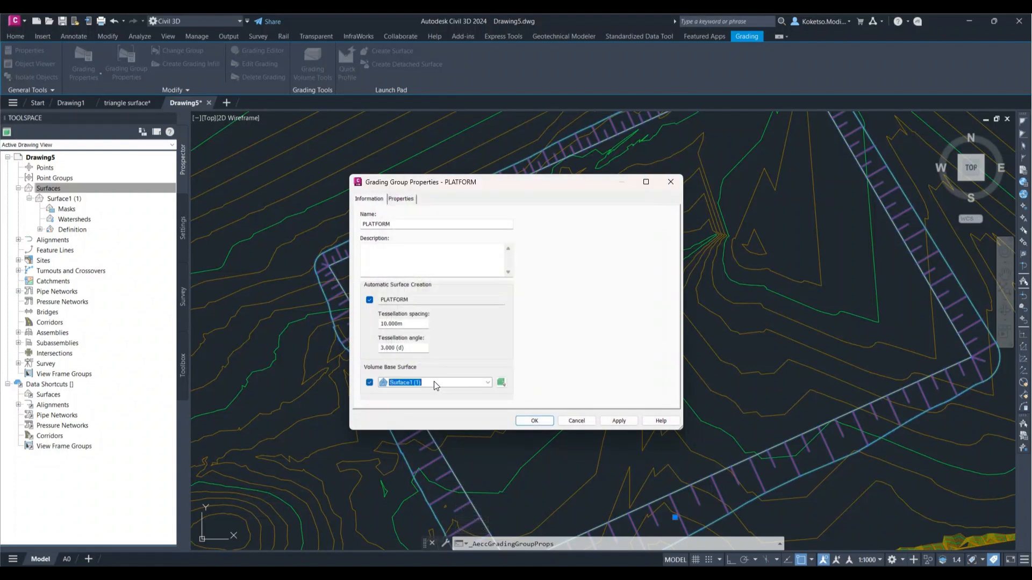
{"action": "left_click", "coordinate": [618, 421]}
{"action": "left_click", "coordinate": [534, 420]}
Step: Add the new PLATFORM surface to the selected grading and open both in a maximized Object Viewer
{"action": "scroll", "coordinate": [667, 280], "scroll_direction": "down", "scroll_amount": 4}
{"action": "scroll", "coordinate": [677, 290], "scroll_direction": "up", "scroll_amount": 8}
{"action": "scroll", "coordinate": [667, 337], "scroll_direction": "down", "scroll_amount": 4}
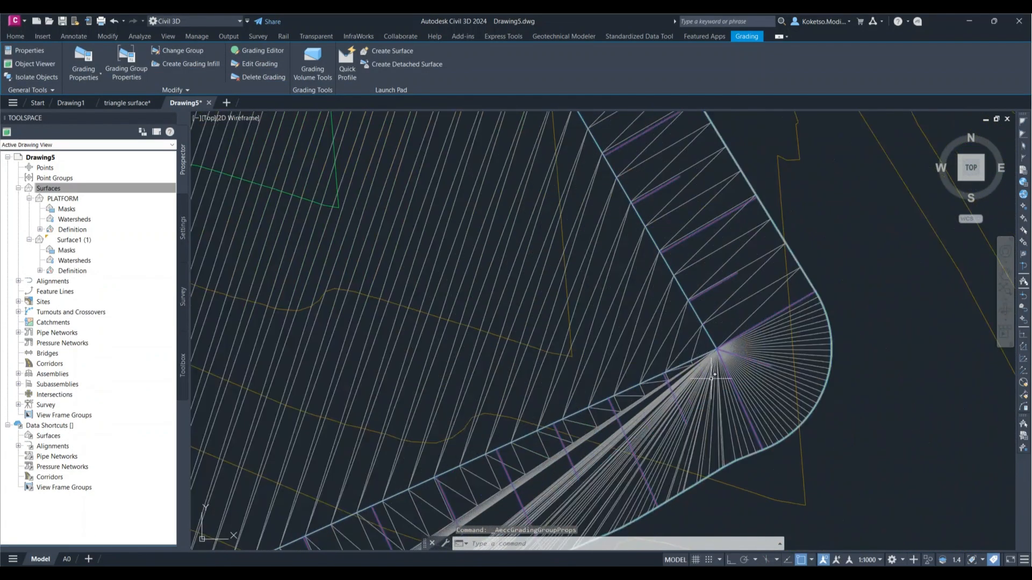
{"action": "left_click", "coordinate": [667, 337]}
{"action": "scroll", "coordinate": [667, 337], "scroll_direction": "down", "scroll_amount": 3}
{"action": "scroll", "coordinate": [654, 326], "scroll_direction": "up", "scroll_amount": 2}
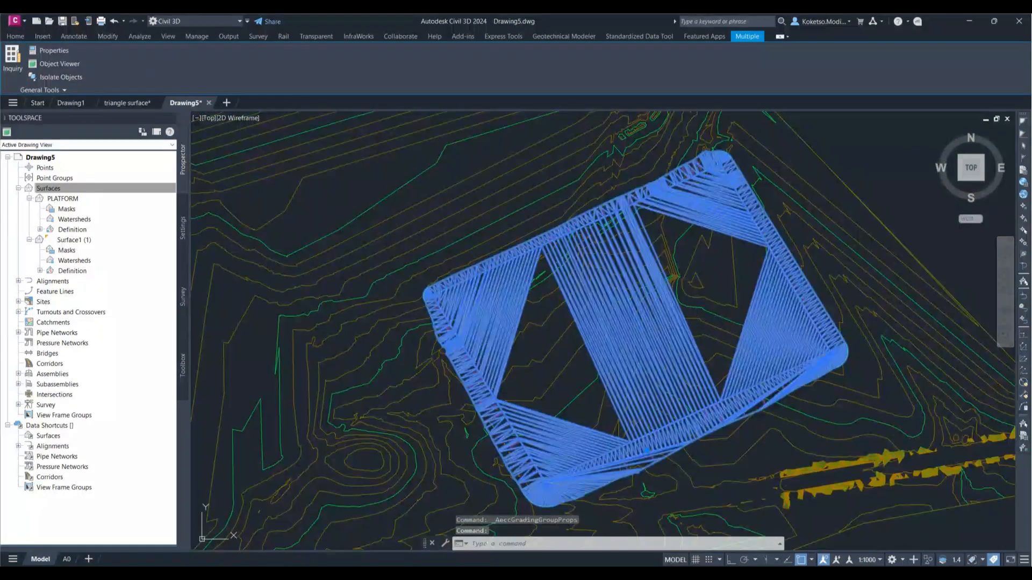
{"action": "right_click", "coordinate": [672, 323]}
{"action": "left_click", "coordinate": [698, 436]}
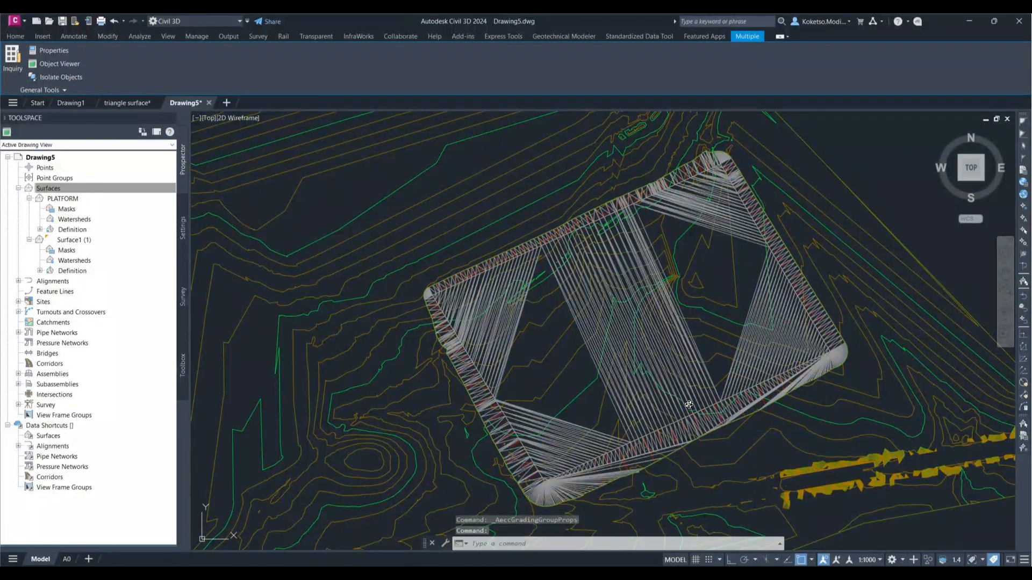
{"action": "left_click_drag", "start_coordinate": [463, 85], "coordinate": [475, 76]}
{"action": "left_click", "coordinate": [832, 76]}
Step: Inspect the PLATFORM surface in 3D, close the Object Viewer and clear the selection
{"action": "mouse_move", "coordinate": [533, 304]}
{"action": "left_mouse_down"}
{"action": "mouse_move", "coordinate": [446, 403]}
{"action": "mouse_move", "coordinate": [405, 251]}
{"action": "mouse_move", "coordinate": [362, 191]}
{"action": "mouse_move", "coordinate": [515, 369]}
{"action": "mouse_move", "coordinate": [474, 389]}
{"action": "mouse_move", "coordinate": [538, 382]}
{"action": "mouse_move", "coordinate": [602, 350]}
{"action": "mouse_move", "coordinate": [721, 350]}
{"action": "mouse_move", "coordinate": [679, 345]}
{"action": "left_mouse_up"}
{"action": "scroll", "coordinate": [524, 351], "scroll_direction": "up", "scroll_amount": 5}
{"action": "scroll", "coordinate": [524, 351], "scroll_direction": "down", "scroll_amount": 5}
{"action": "left_click", "coordinate": [1019, 21]}
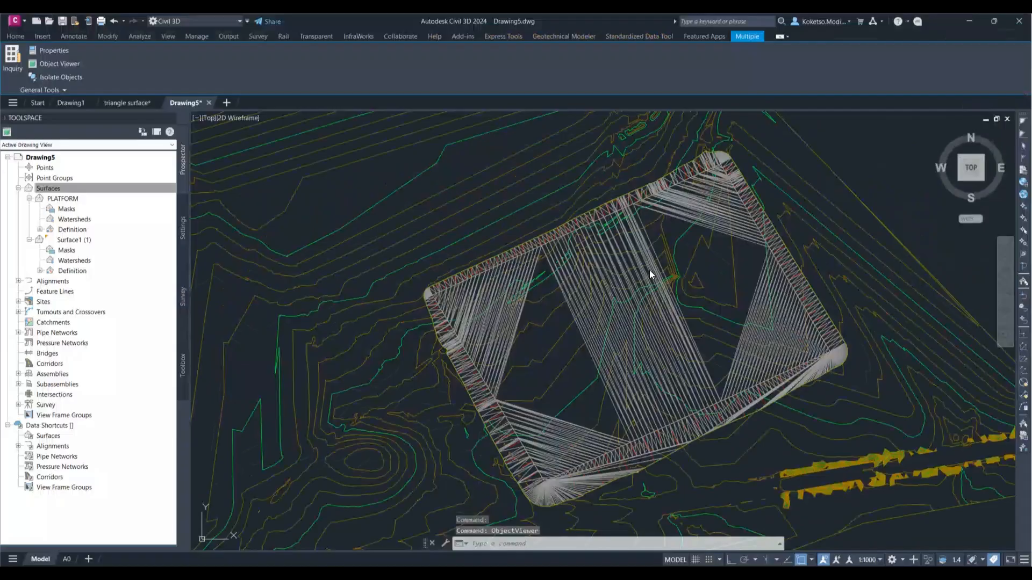
{"action": "middle_click_drag", "start_coordinate": [612, 290], "coordinate": [575, 279]}
{"action": "key", "text": "Escape"}
Step: Collapse the PLATFORM and Surface1 (1) entries in the drawing's surface tree
{"action": "middle_click_drag", "start_coordinate": [450, 261], "coordinate": [410, 247]}
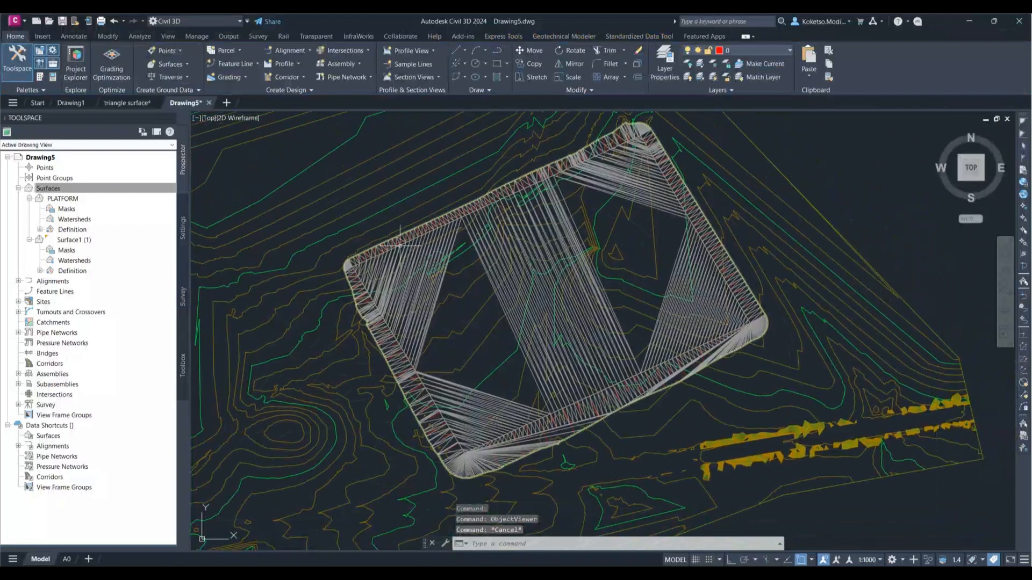
{"action": "left_click", "coordinate": [30, 199]}
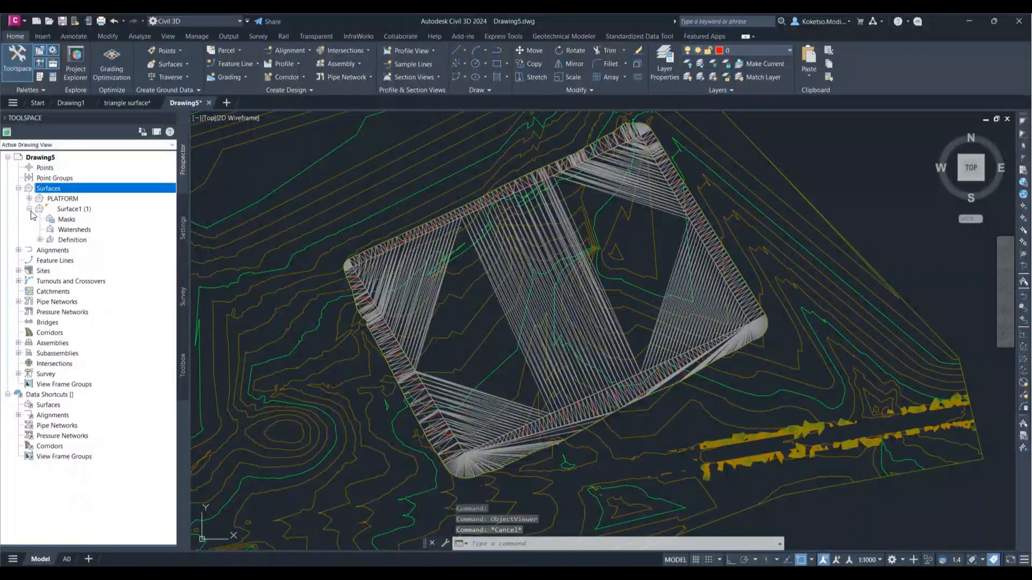
{"action": "left_click", "coordinate": [29, 210]}
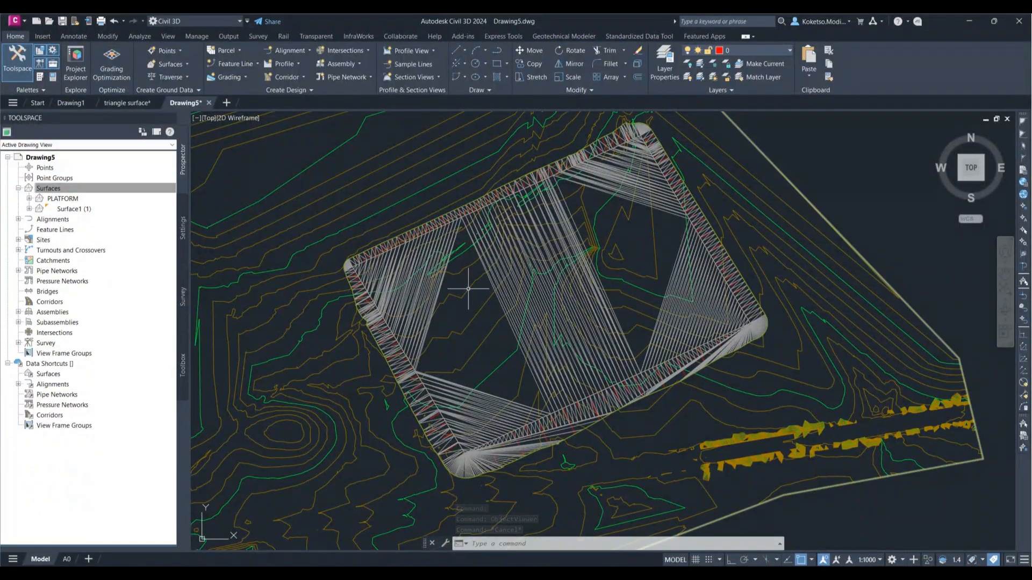
{"action": "middle_click_drag", "start_coordinate": [465, 254], "coordinate": [509, 251]}
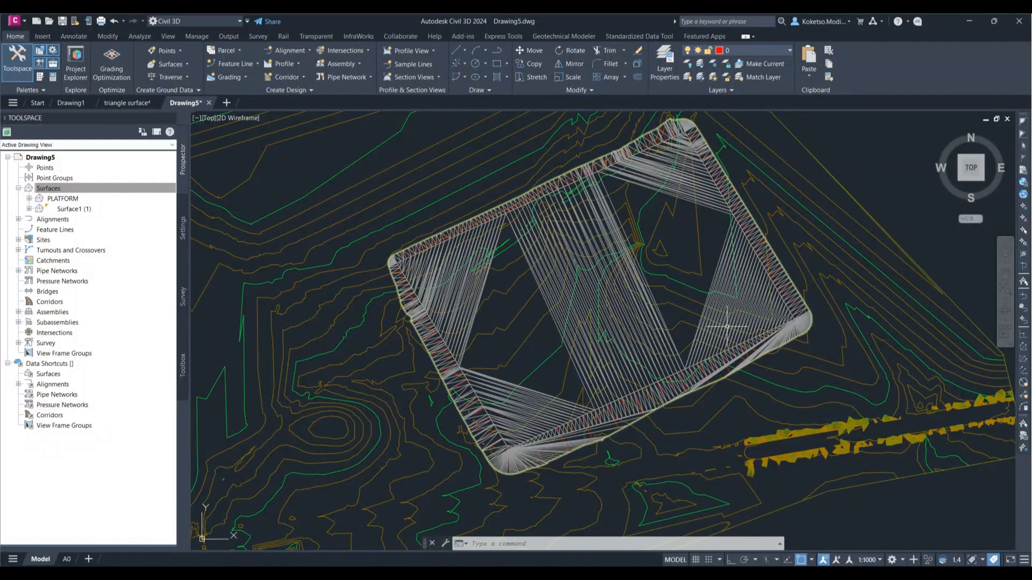
{"action": "scroll", "coordinate": [732, 318], "scroll_direction": "down", "scroll_amount": 4}
{"action": "scroll", "coordinate": [752, 314], "scroll_direction": "up", "scroll_amount": 5}
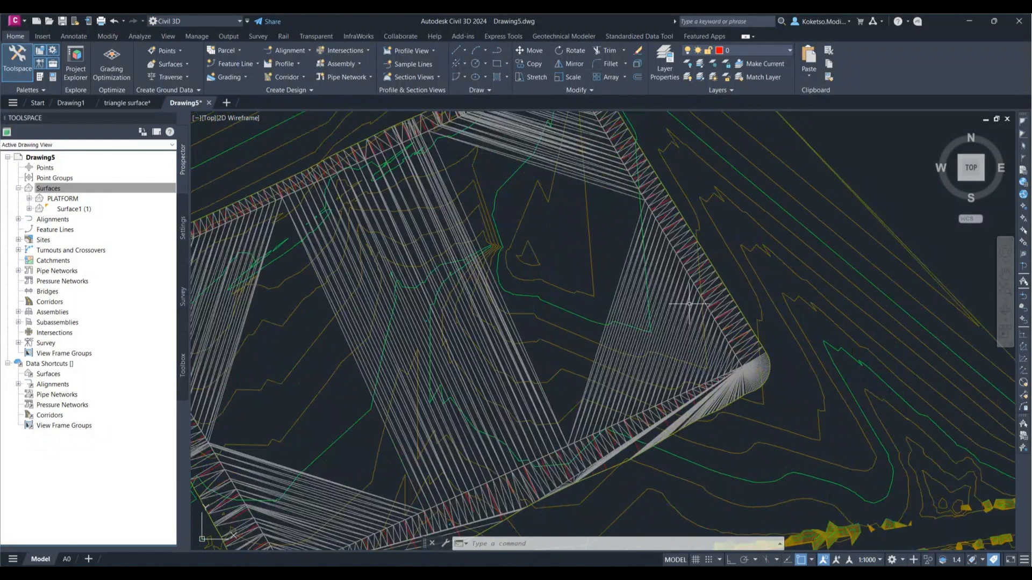
{"action": "scroll", "coordinate": [725, 288], "scroll_direction": "down", "scroll_amount": 3}
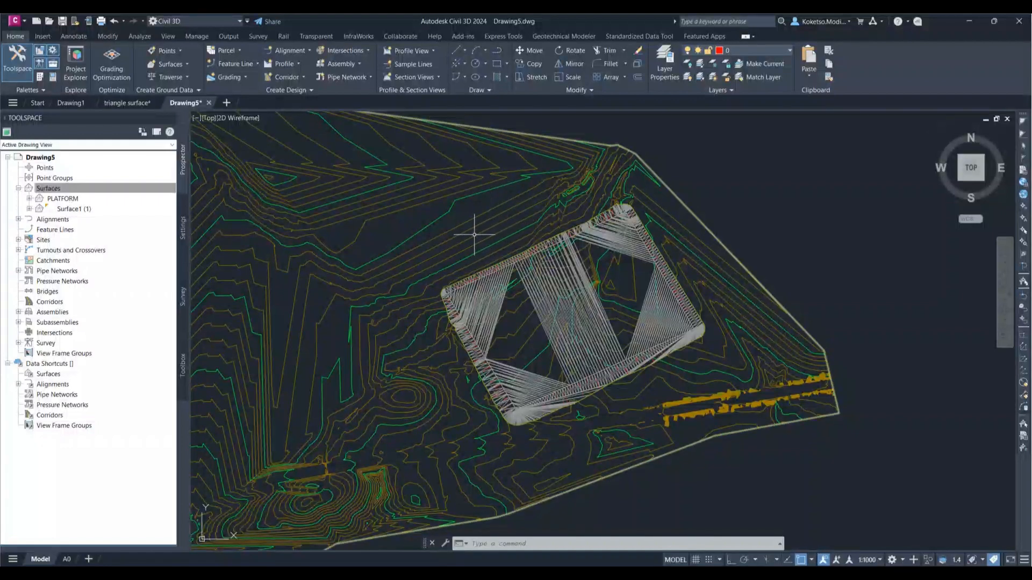
{"action": "scroll", "coordinate": [588, 296], "scroll_direction": "up", "scroll_amount": 4}
{"action": "scroll", "coordinate": [588, 296], "scroll_direction": "down", "scroll_amount": 3}
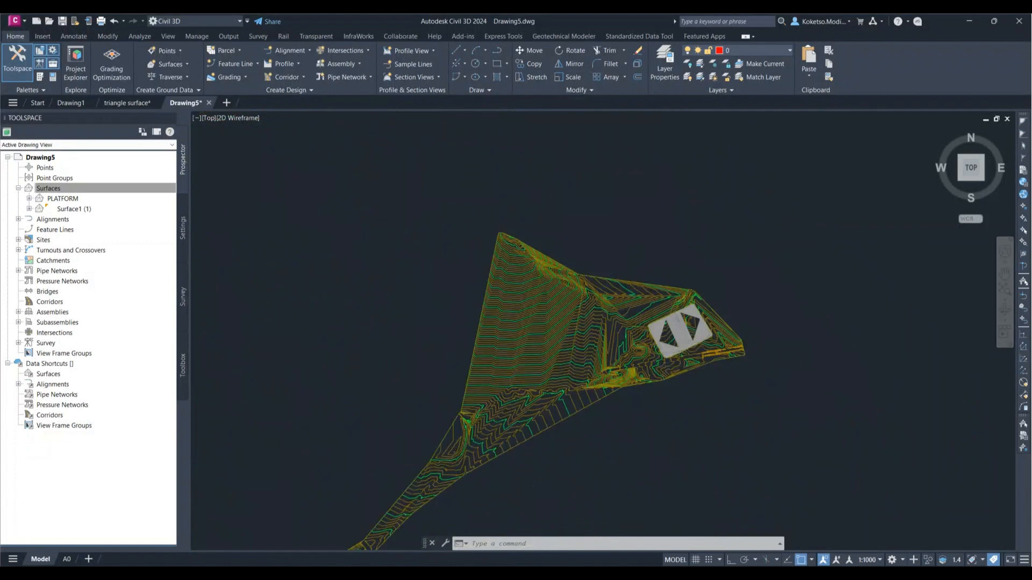
Step: Select the entire terrain surface together with the platform surface and grading, and open them in a maximized Object Viewer
{"action": "scroll", "coordinate": [486, 356], "scroll_direction": "down", "scroll_amount": 2}
{"action": "left_click", "coordinate": [486, 356]}
{"action": "key", "text": "Escape"}
{"action": "left_click", "coordinate": [725, 205]}
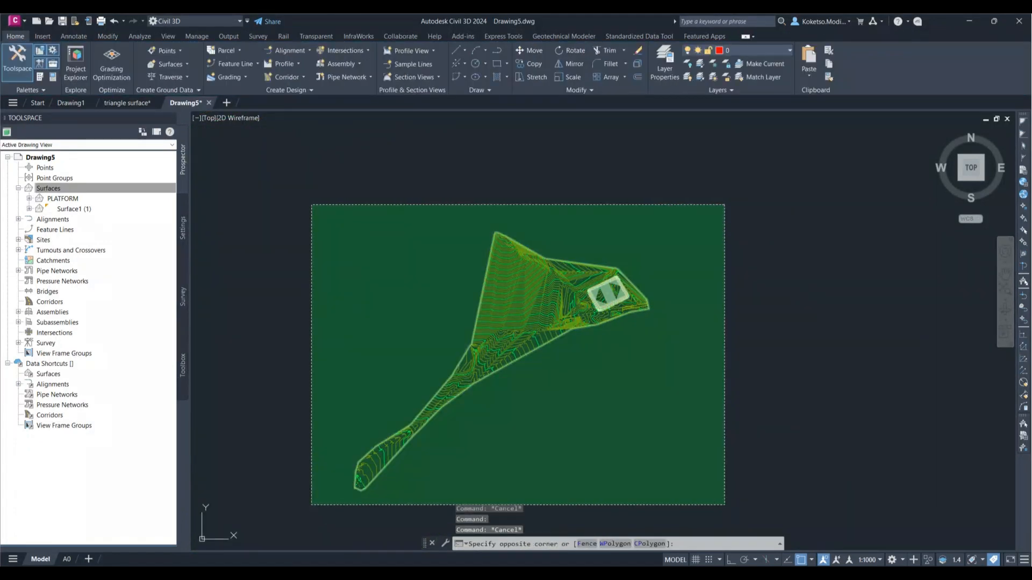
{"action": "left_click", "coordinate": [311, 504]}
{"action": "scroll", "coordinate": [622, 258], "scroll_direction": "up", "scroll_amount": 5}
{"action": "right_click", "coordinate": [575, 335]}
{"action": "left_click", "coordinate": [609, 448]}
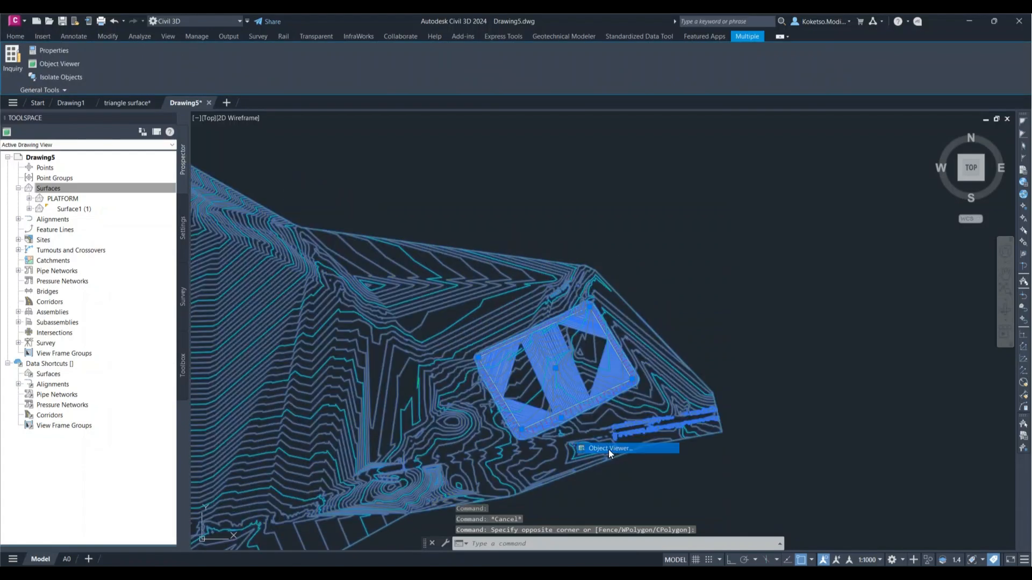
{"action": "left_click_drag", "start_coordinate": [473, 135], "coordinate": [620, 59]}
{"action": "left_click", "coordinate": [869, 57]}
Step: Examine from low oblique angles in 3D how the shaded platform top and side slopes sit on the surrounding terrain contours
{"action": "left_click_drag", "start_coordinate": [709, 261], "coordinate": [672, 231]}
{"action": "scroll", "coordinate": [672, 230], "scroll_direction": "up", "scroll_amount": 5}
{"action": "middle_click_drag", "start_coordinate": [878, 183], "coordinate": [318, 498]}
{"action": "middle_click_drag", "start_coordinate": [826, 279], "coordinate": [288, 370]}
{"action": "scroll", "coordinate": [656, 257], "scroll_direction": "up", "scroll_amount": 4}
{"action": "middle_click_drag", "start_coordinate": [656, 258], "coordinate": [538, 335]}
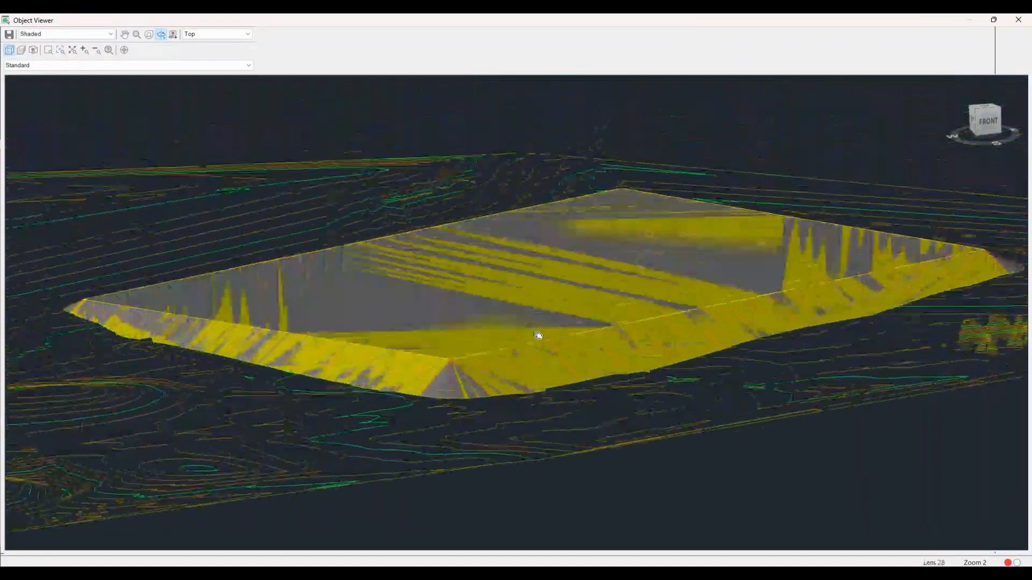
{"action": "scroll", "coordinate": [539, 335], "scroll_direction": "down", "scroll_amount": 3}
{"action": "left_click_drag", "start_coordinate": [569, 319], "coordinate": [564, 329]}
{"action": "middle_click_drag", "start_coordinate": [587, 272], "coordinate": [538, 388]}
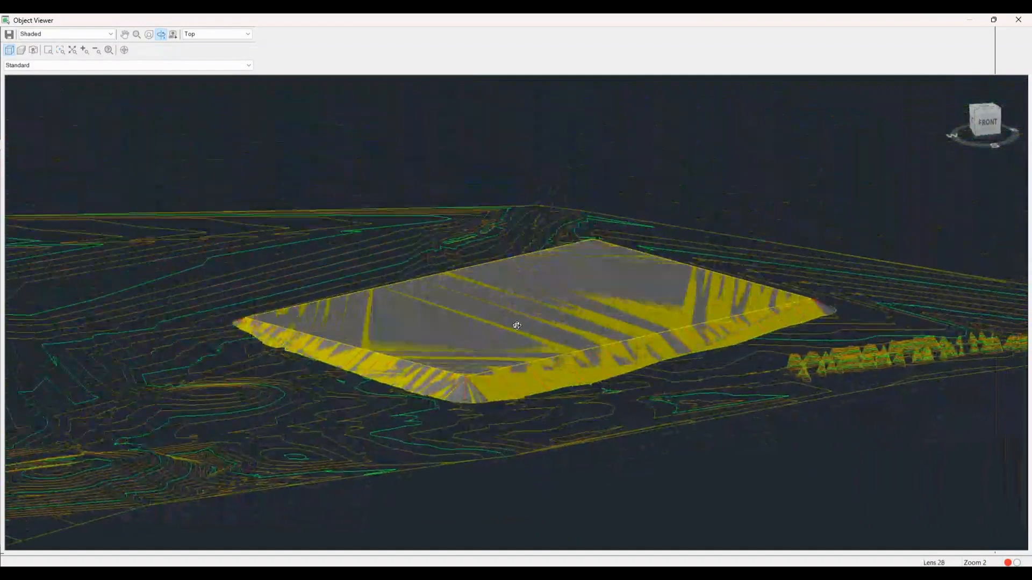
{"action": "scroll", "coordinate": [529, 365], "scroll_direction": "down", "scroll_amount": 2}
{"action": "scroll", "coordinate": [527, 300], "scroll_direction": "up", "scroll_amount": 4}
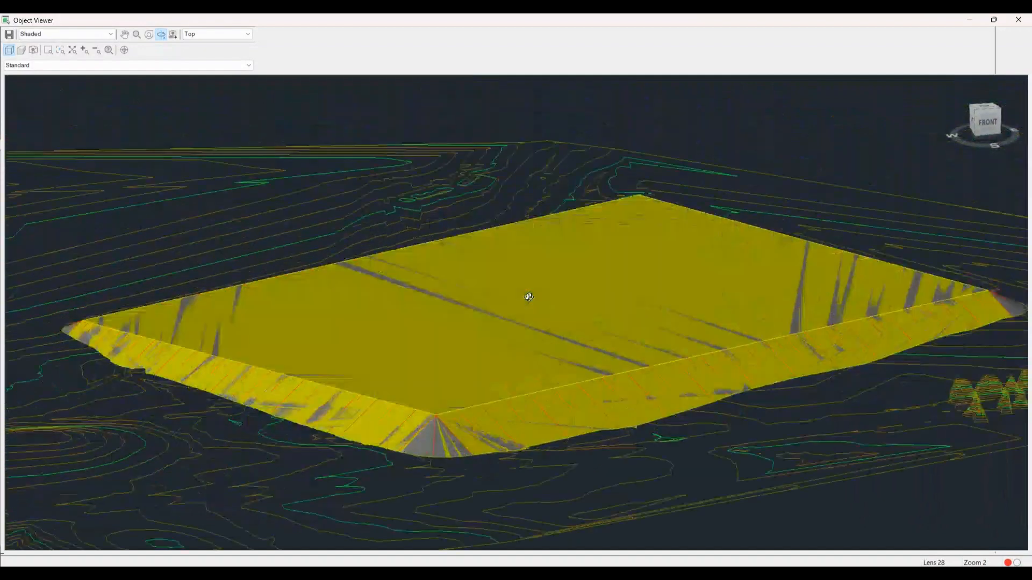
{"action": "scroll", "coordinate": [527, 320], "scroll_direction": "down", "scroll_amount": 2}
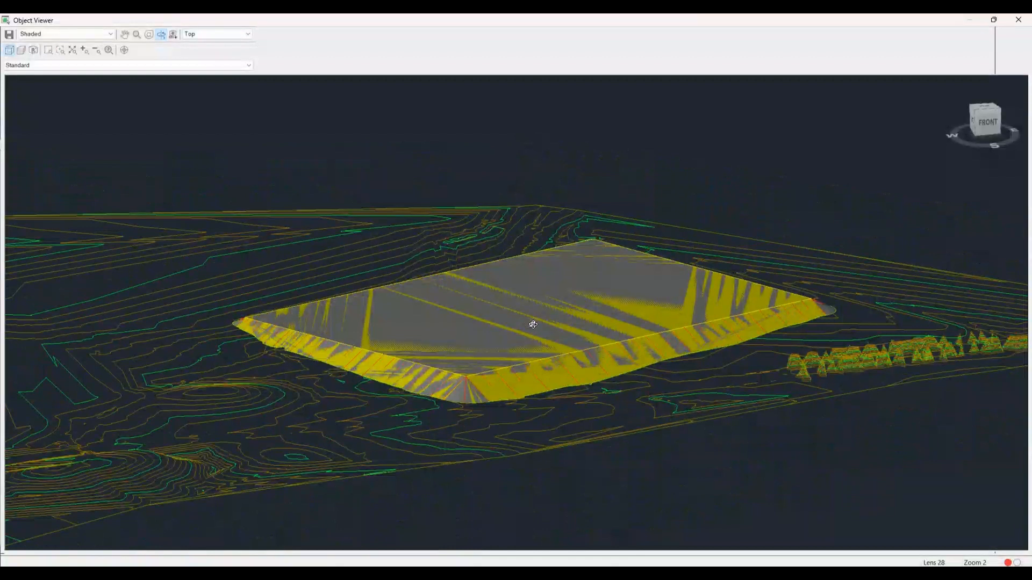